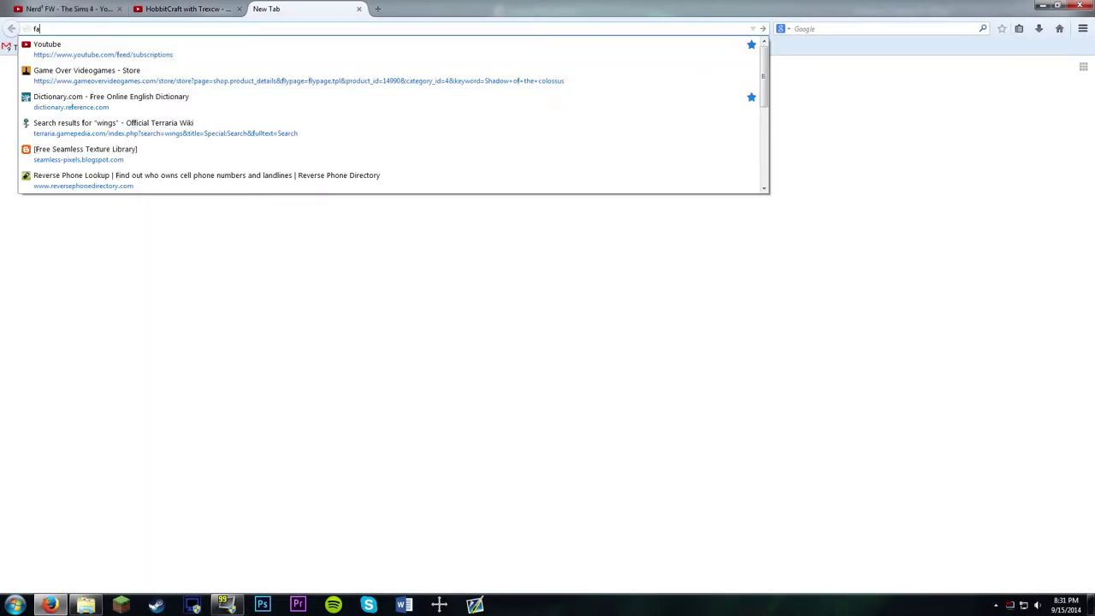
Open the Faithful 32x32 forum page and move the old Faithful pack from resourcepacks to the desktop.
{"action": "type", "text": "ithful reso"}
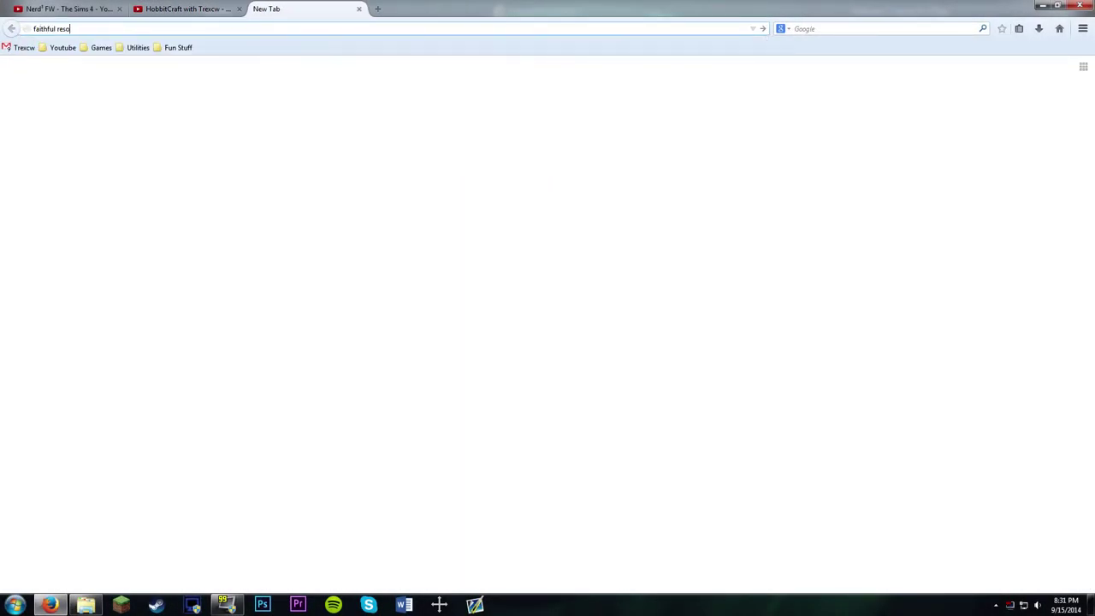
{"action": "left_click", "coordinate": [276, 160]}
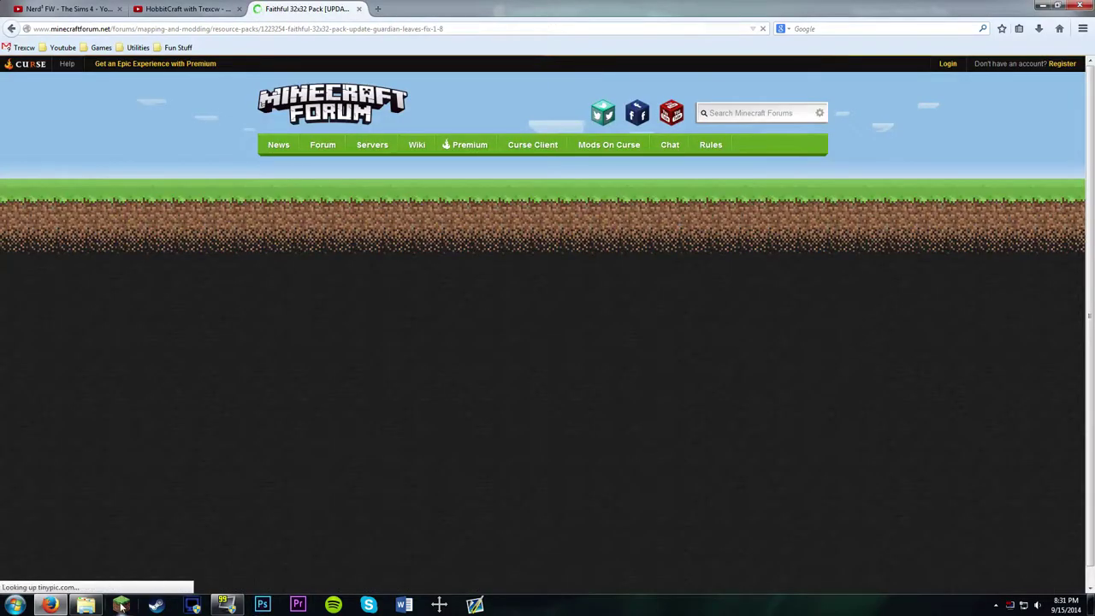
{"action": "left_click", "coordinate": [1063, 604]}
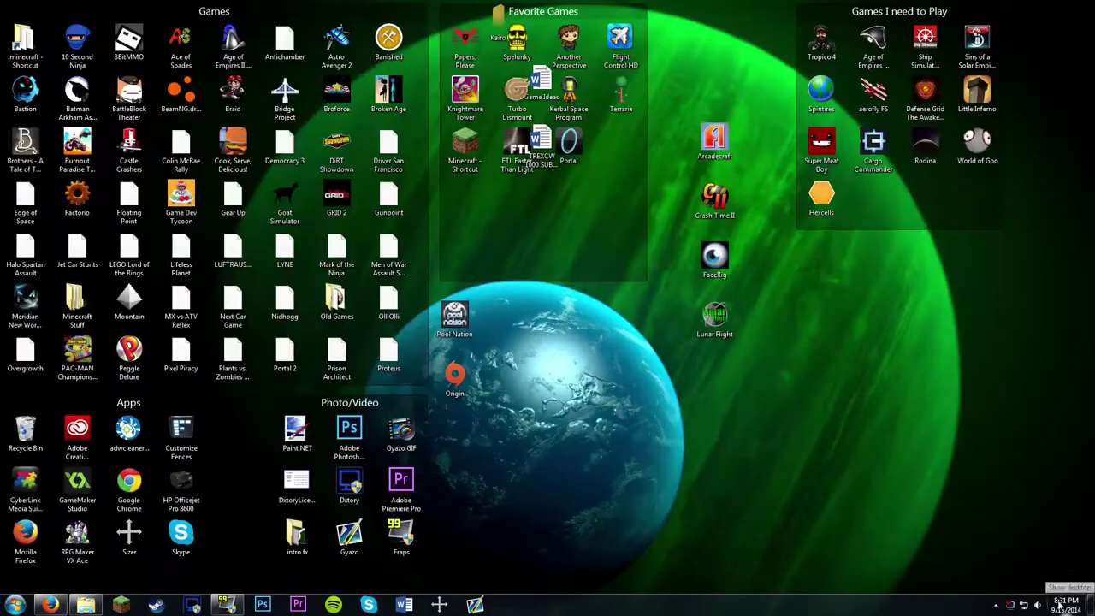
{"action": "double_click", "coordinate": [41, 49]}
{"action": "double_click", "coordinate": [184, 181]}
{"action": "left_click_drag", "start_coordinate": [183, 146], "coordinate": [632, 77]}
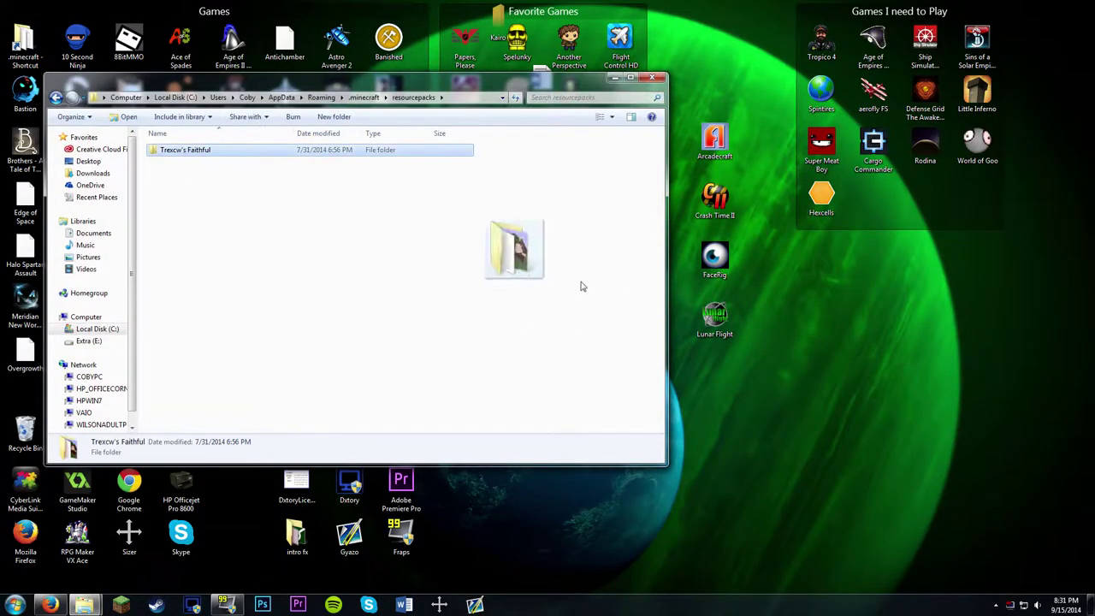
{"action": "left_click", "coordinate": [651, 77]}
Scroll down to the download link and save faithful32pack.zip.
{"action": "scroll", "coordinate": [413, 287], "scroll_direction": "down", "scroll_amount": 3}
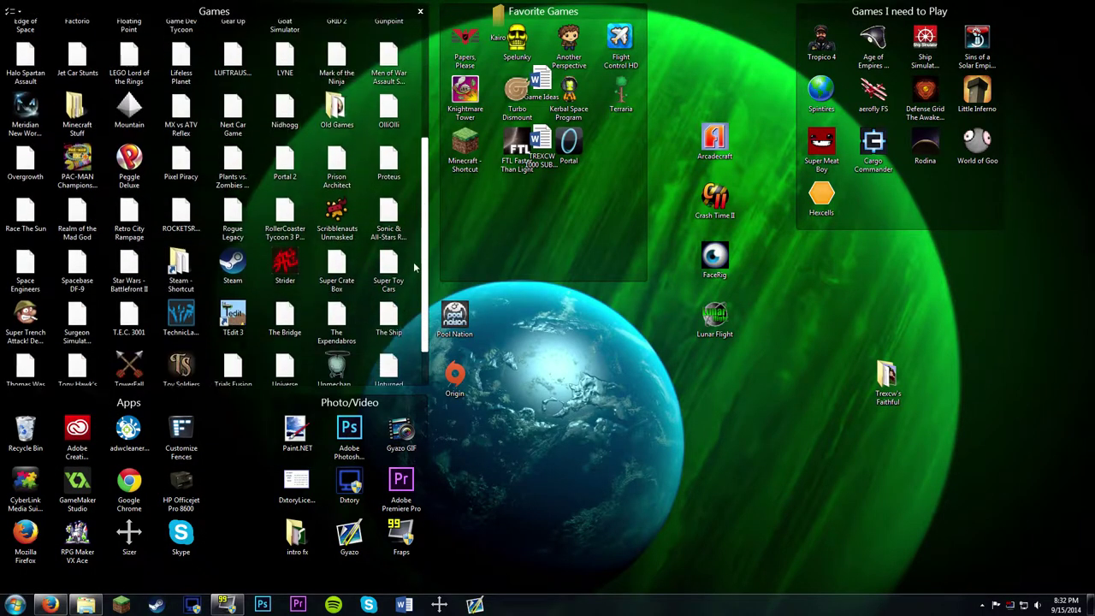
{"action": "scroll", "coordinate": [413, 287], "scroll_direction": "down", "scroll_amount": 2}
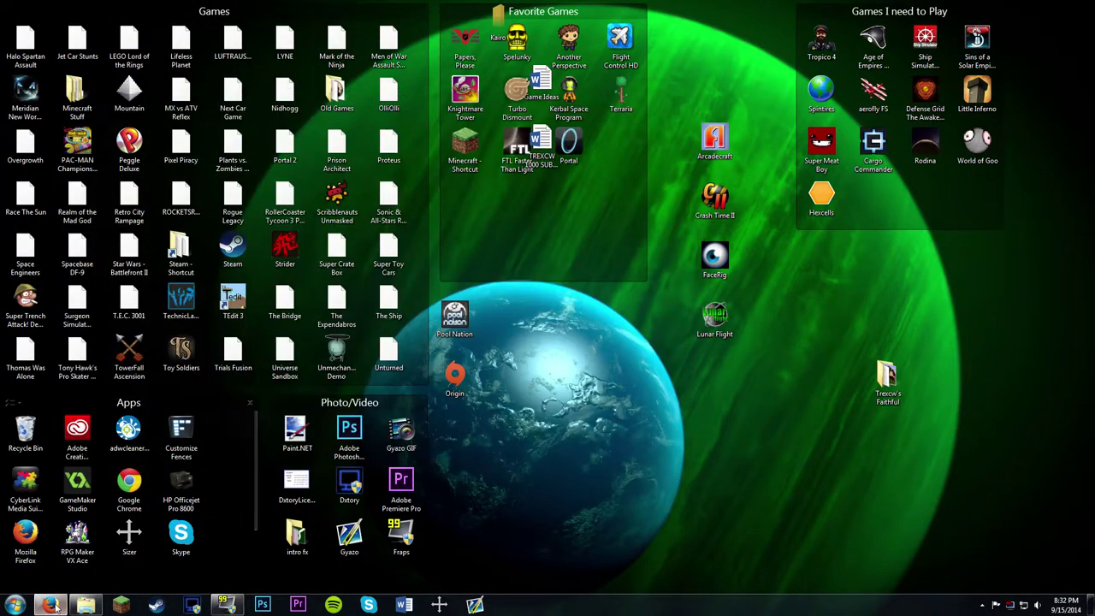
{"action": "scroll", "coordinate": [1089, 154], "scroll_direction": "down", "scroll_amount": 3}
{"action": "scroll", "coordinate": [1089, 149], "scroll_direction": "down", "scroll_amount": 2}
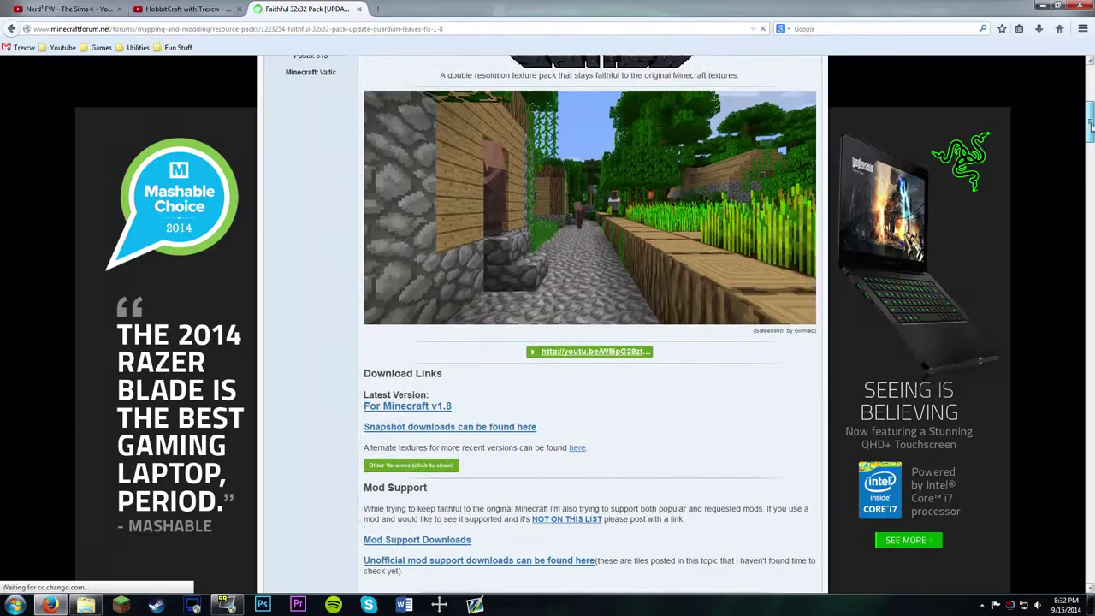
{"action": "scroll", "coordinate": [1090, 141], "scroll_direction": "down", "scroll_amount": 2}
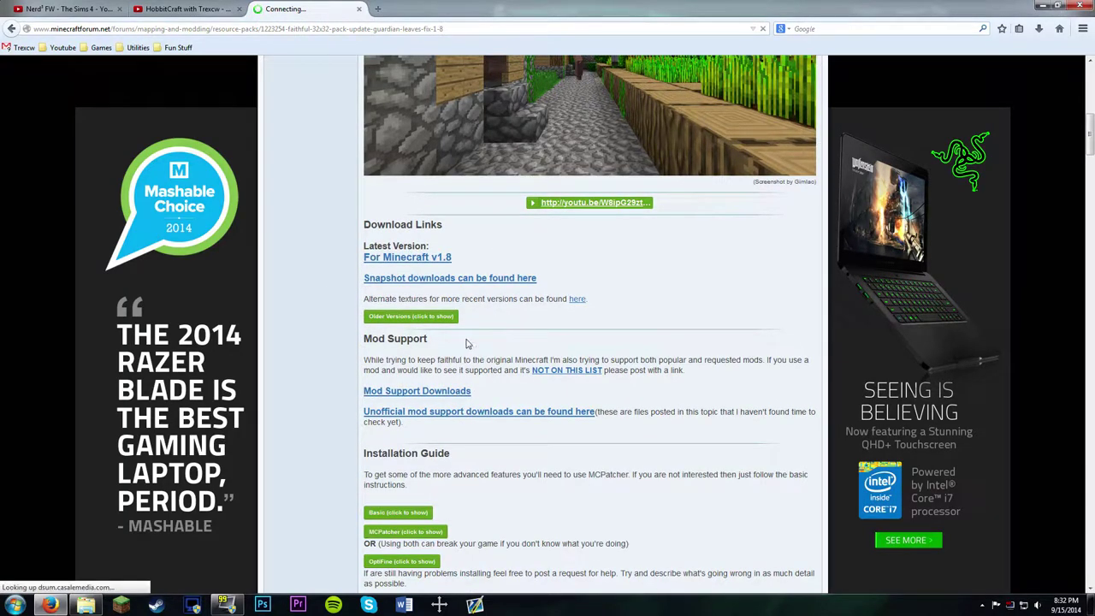
{"action": "scroll", "coordinate": [448, 338], "scroll_direction": "down", "scroll_amount": 2}
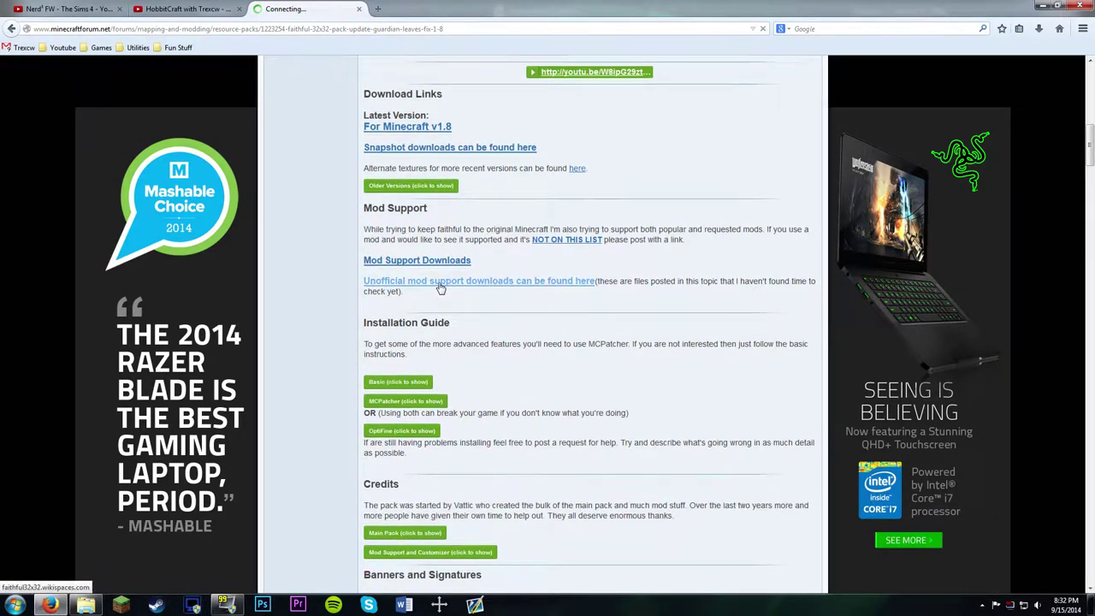
{"action": "scroll", "coordinate": [445, 291], "scroll_direction": "down", "scroll_amount": 4}
{"action": "left_click", "coordinate": [591, 365]}
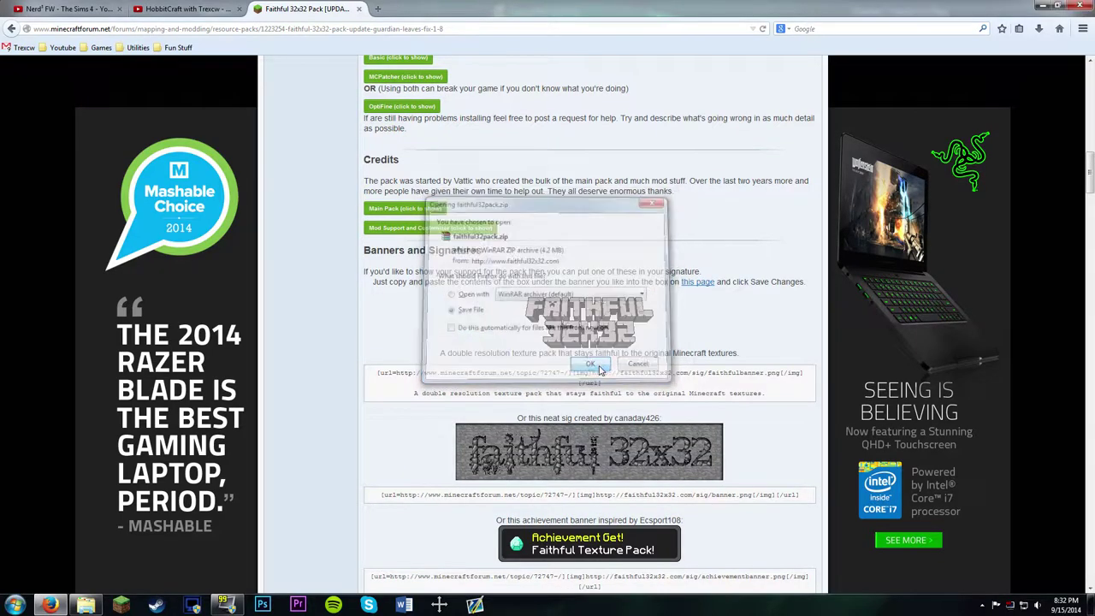
{"action": "scroll", "coordinate": [499, 287], "scroll_direction": "down", "scroll_amount": 2}
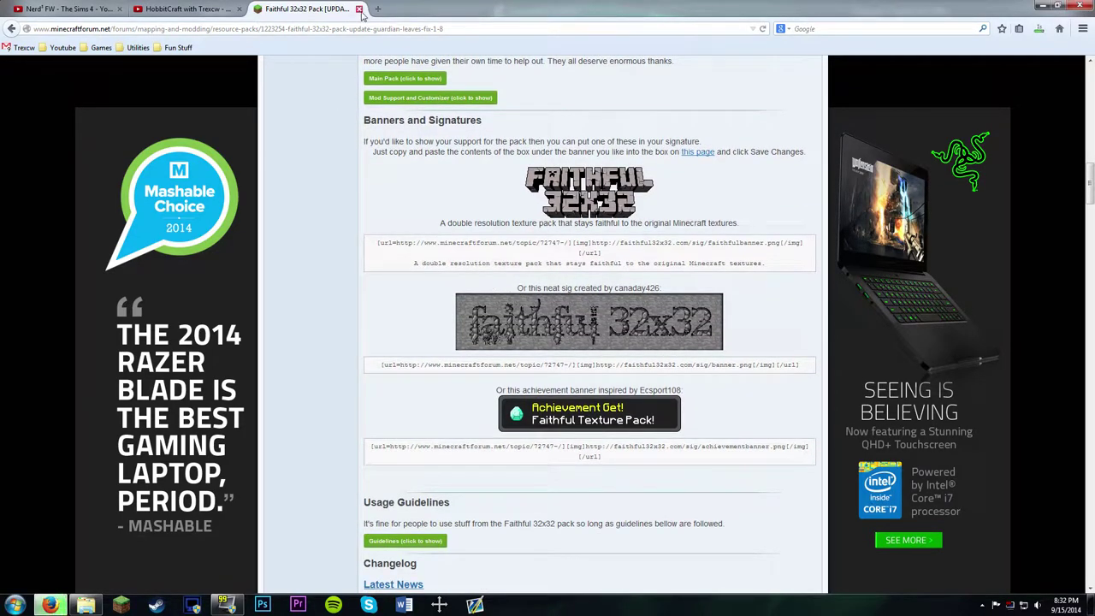
Close the forum tab, check the downloads list and minimize the browser.
{"action": "left_click", "coordinate": [359, 8]}
{"action": "left_click", "coordinate": [1039, 28]}
{"action": "left_click", "coordinate": [1041, 5]}
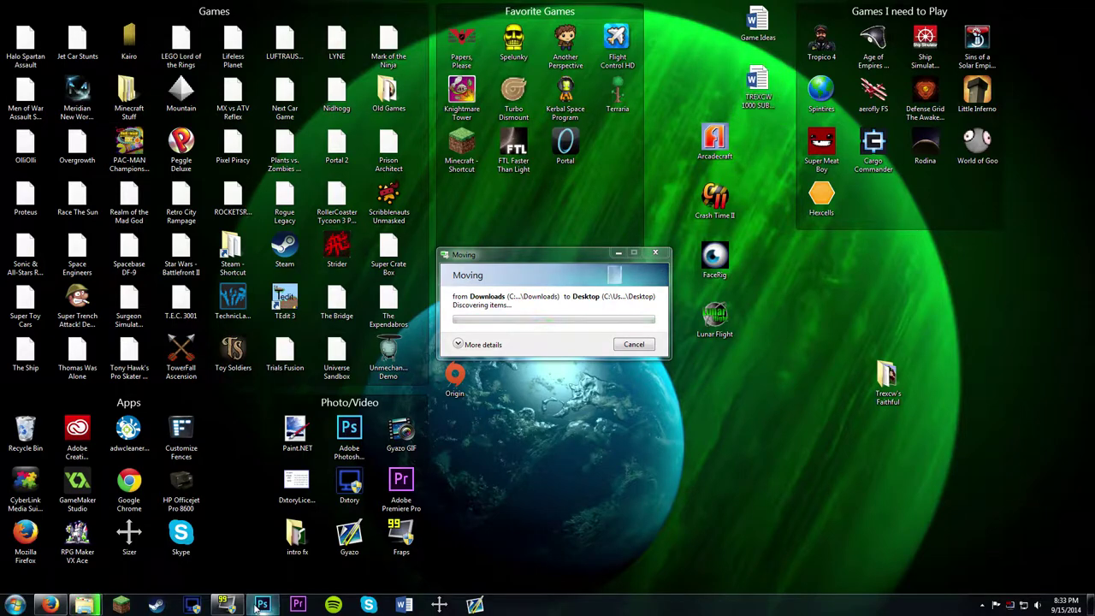
Open the desktop Faithful pack folder down to assets > minecraft > textures > blocks.
{"action": "double_click", "coordinate": [525, 470]}
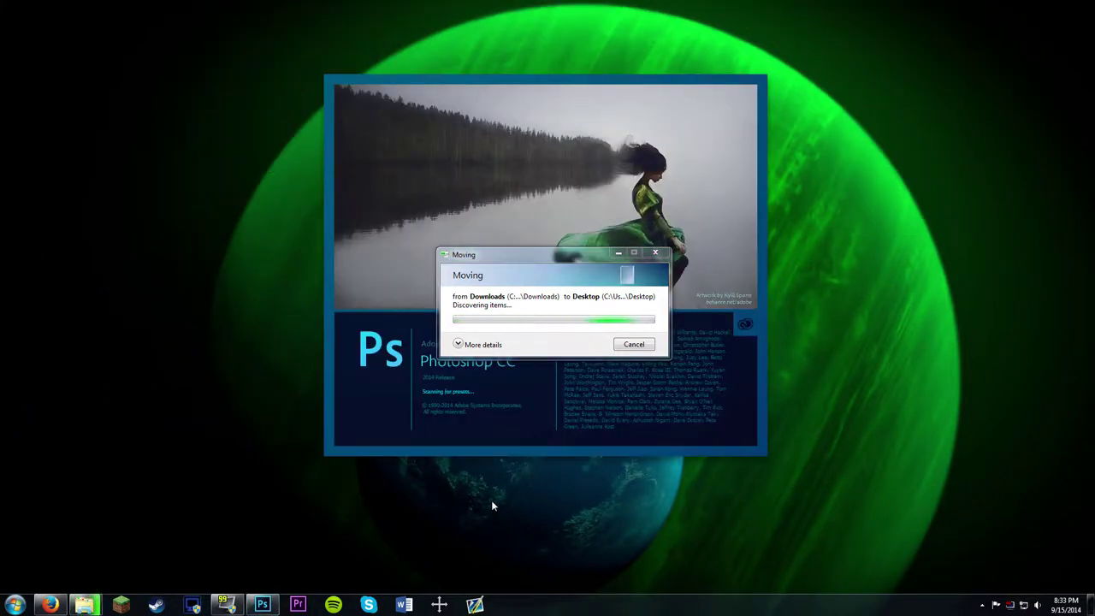
{"action": "double_click", "coordinate": [491, 500]}
{"action": "double_click", "coordinate": [888, 381]}
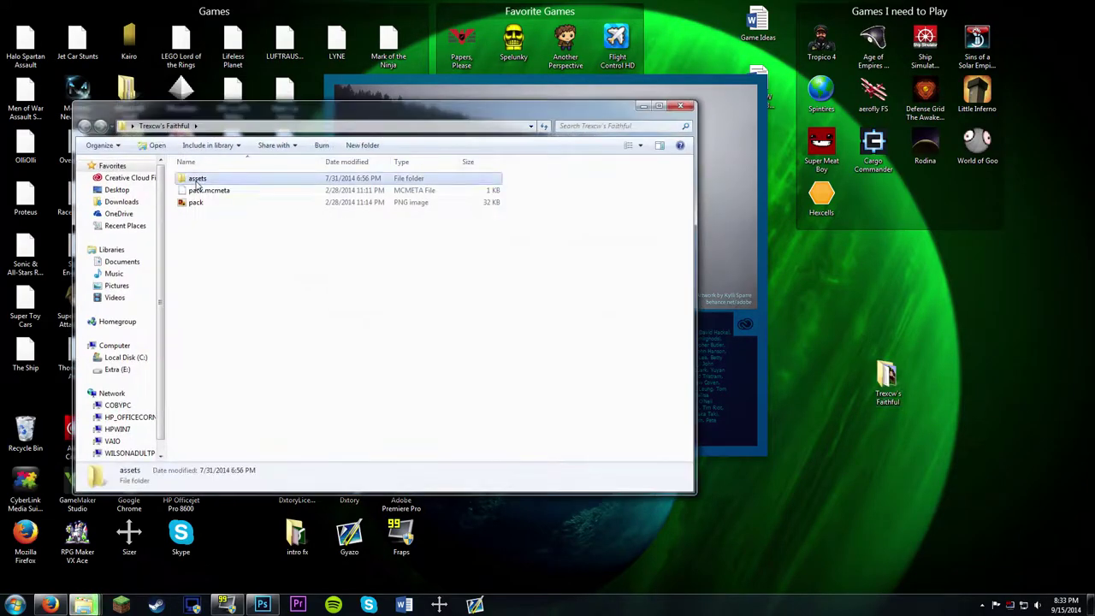
{"action": "double_click", "coordinate": [198, 179]}
{"action": "double_click", "coordinate": [206, 190]}
Minimize the browser, move the blocks window down-left and view the file-move details.
{"action": "left_click", "coordinate": [50, 606]}
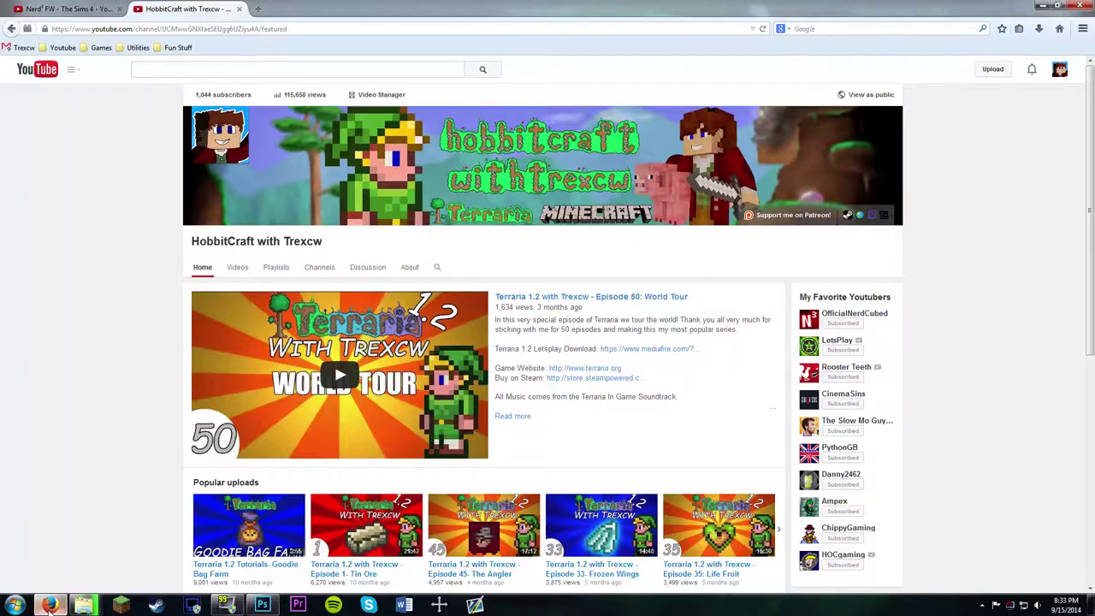
{"action": "left_click", "coordinate": [39, 605]}
{"action": "left_click_drag", "start_coordinate": [590, 116], "coordinate": [457, 372]}
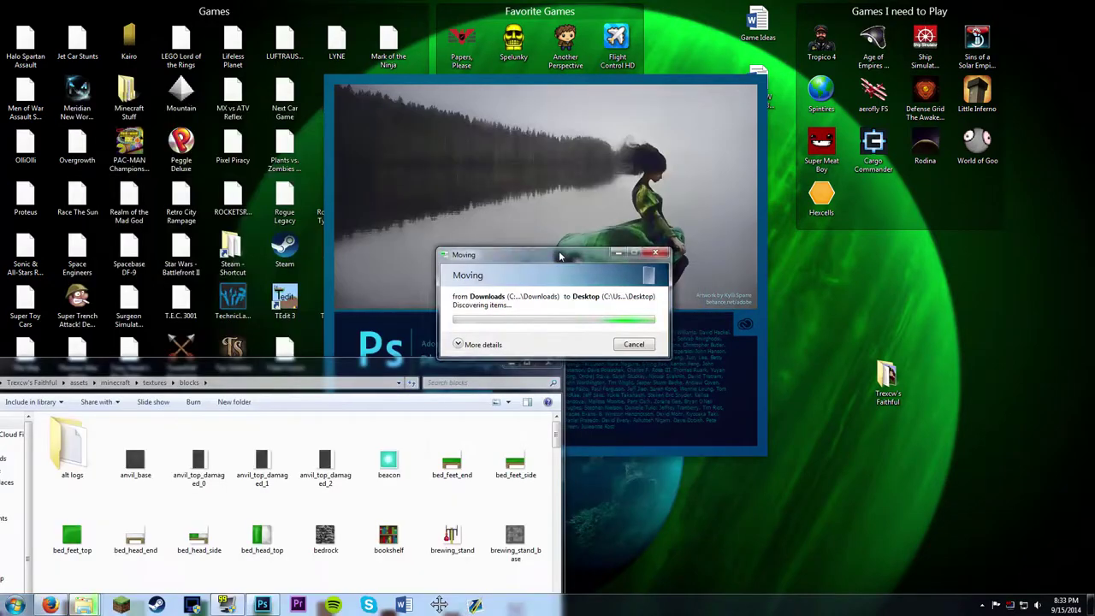
{"action": "left_click", "coordinate": [509, 230]}
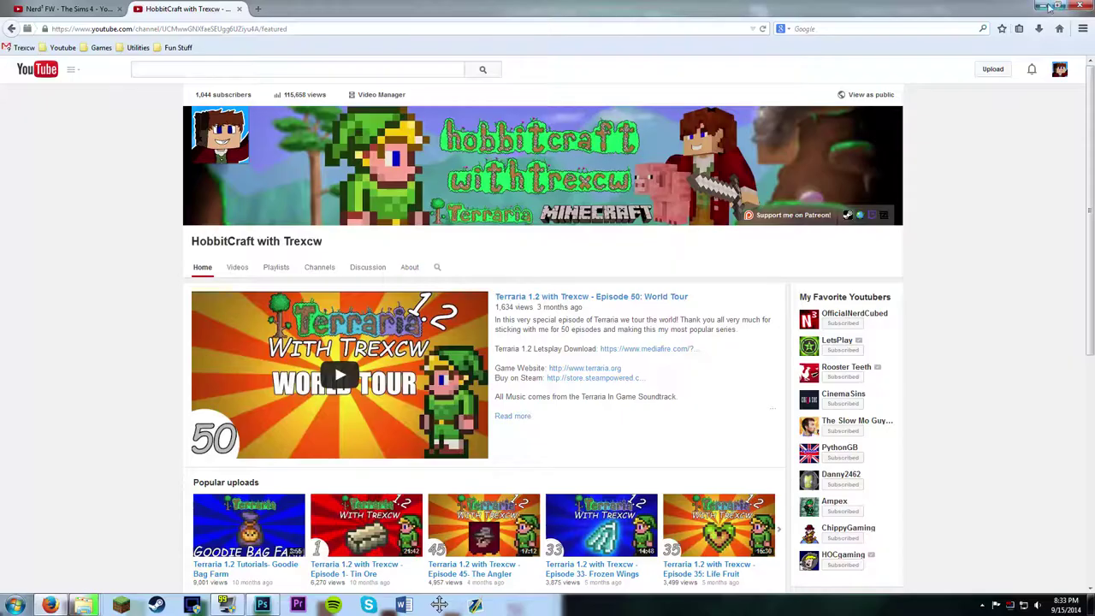
Extract faithful32pack.zip in WinRAR into a new desktop folder and dismiss the Java popup.
{"action": "double_click", "coordinate": [137, 355]}
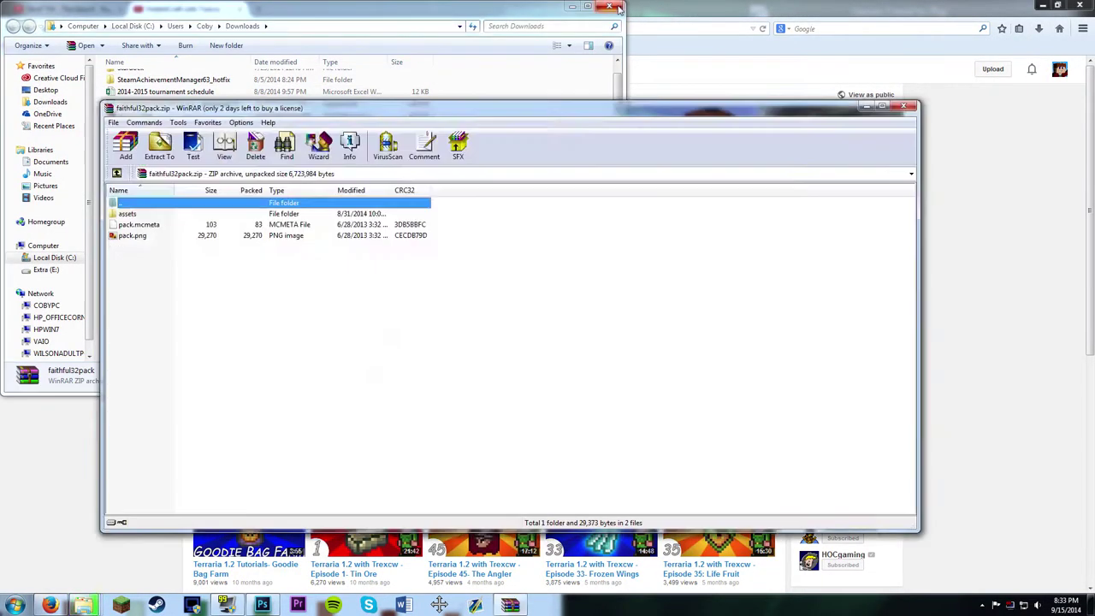
{"action": "left_click", "coordinate": [233, 127]}
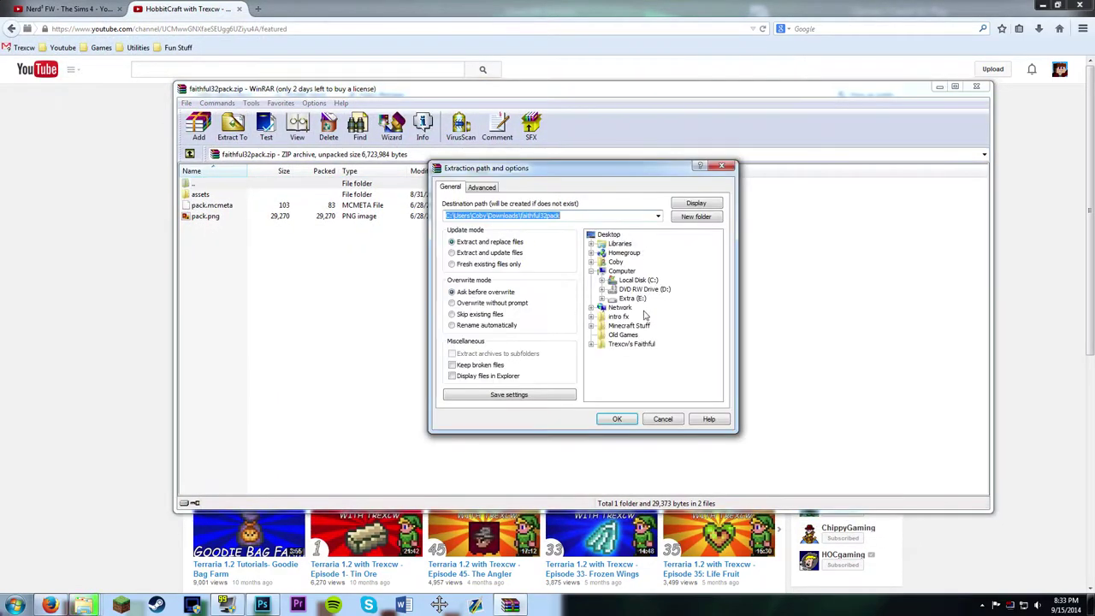
{"action": "left_click", "coordinate": [696, 216]}
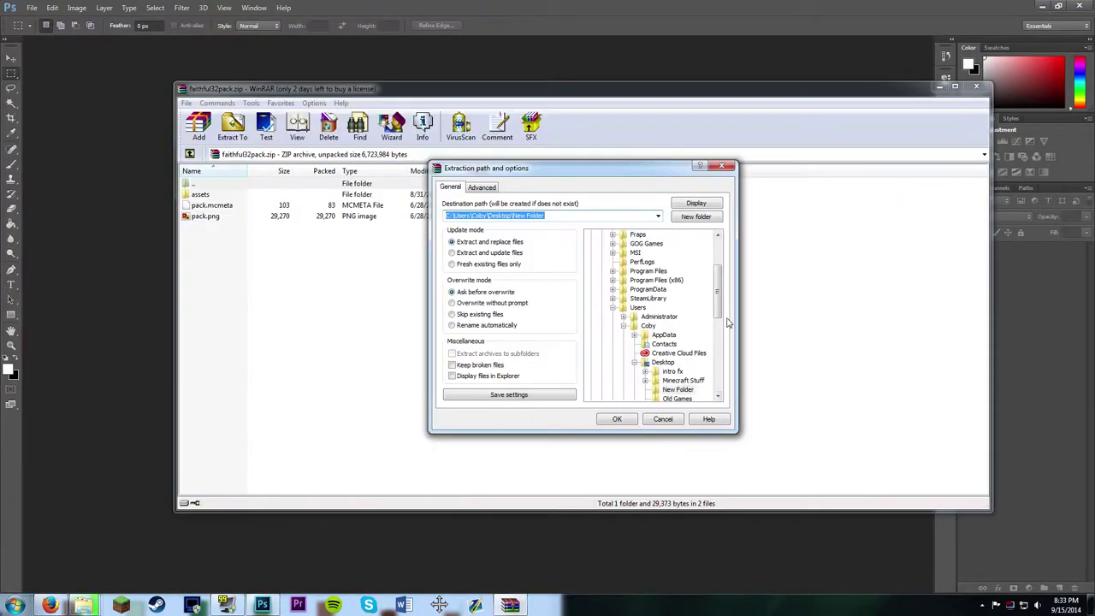
{"action": "mouse_move", "coordinate": [729, 322]}
{"action": "left_mouse_down"}
{"action": "mouse_move", "coordinate": [724, 244]}
{"action": "mouse_move", "coordinate": [723, 330]}
{"action": "left_mouse_up"}
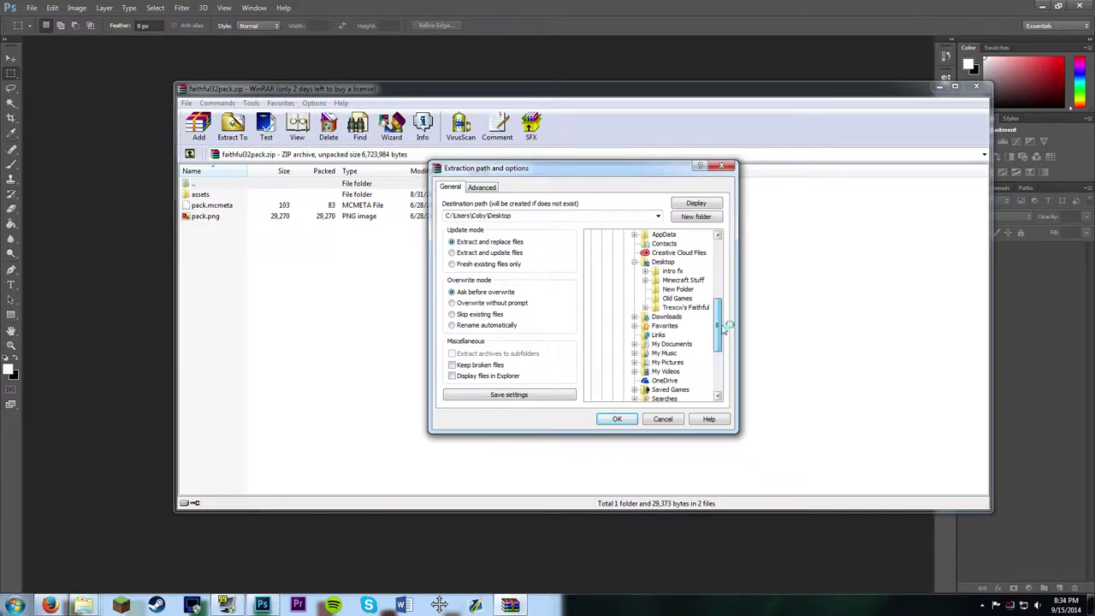
{"action": "left_click", "coordinate": [623, 419]}
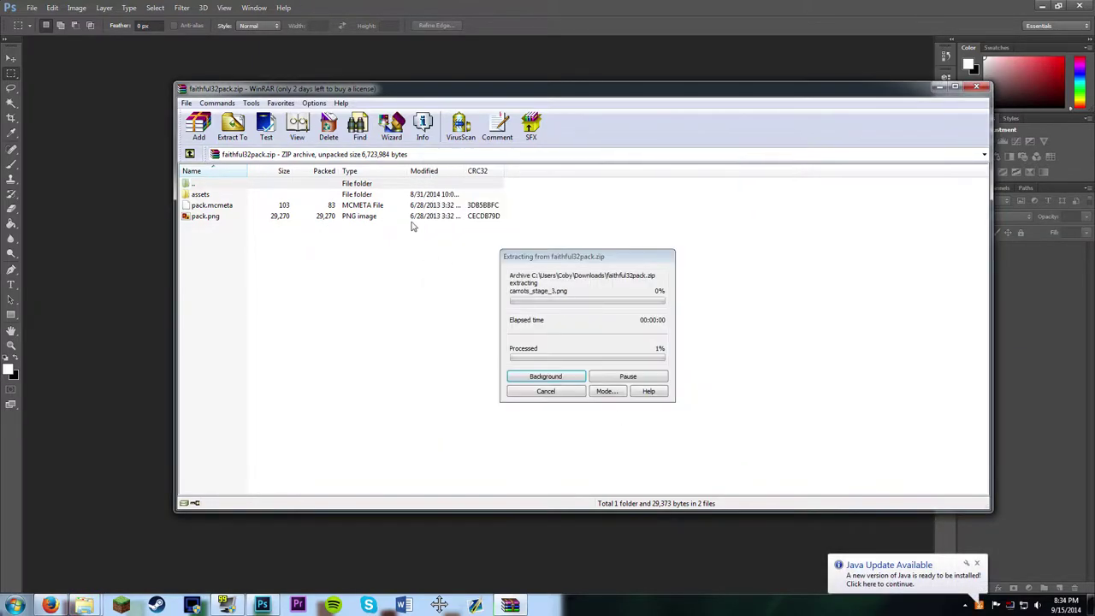
{"action": "left_click", "coordinate": [977, 563]}
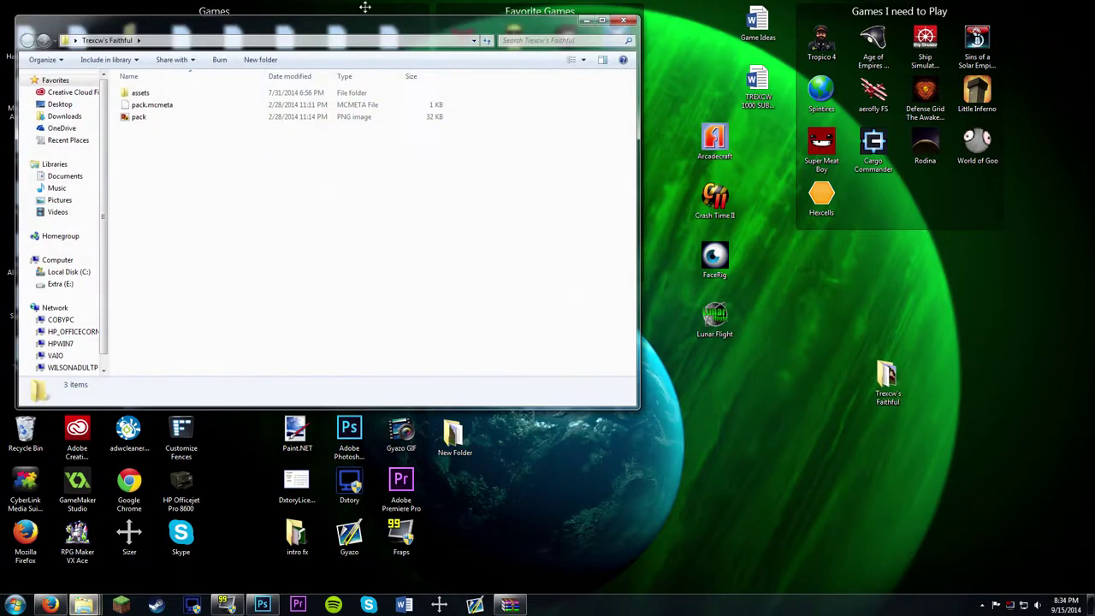
Snap the Faithful and New Folder windows side by side, each showing its blocks textures folder.
{"action": "left_click_drag", "start_coordinate": [364, 6], "coordinate": [1094, 171]}
{"action": "double_click", "coordinate": [455, 432]}
{"action": "left_click_drag", "start_coordinate": [342, 10], "coordinate": [0, 172]}
{"action": "double_click", "coordinate": [672, 103]}
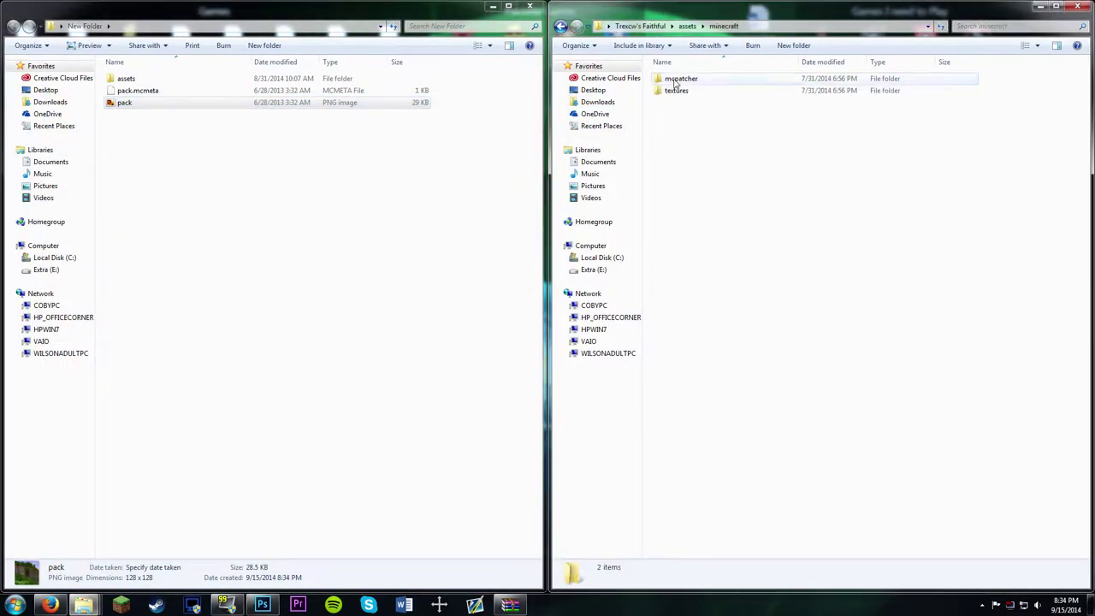
{"action": "double_click", "coordinate": [676, 90]}
{"action": "double_click", "coordinate": [126, 78]}
{"action": "double_click", "coordinate": [676, 79]}
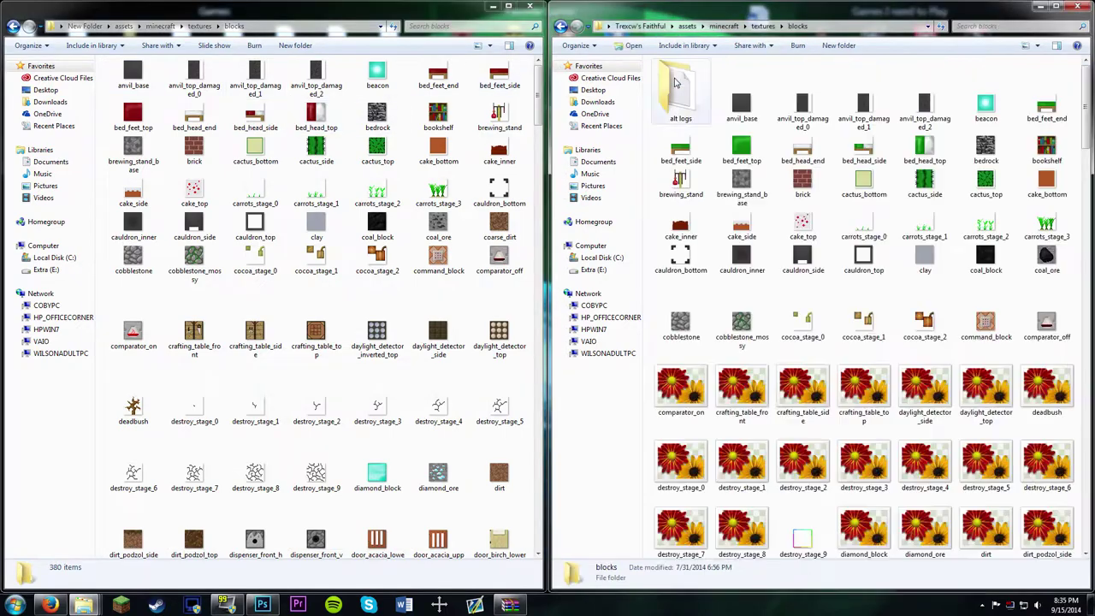
{"action": "left_click_drag", "start_coordinate": [535, 109], "coordinate": [537, 117]}
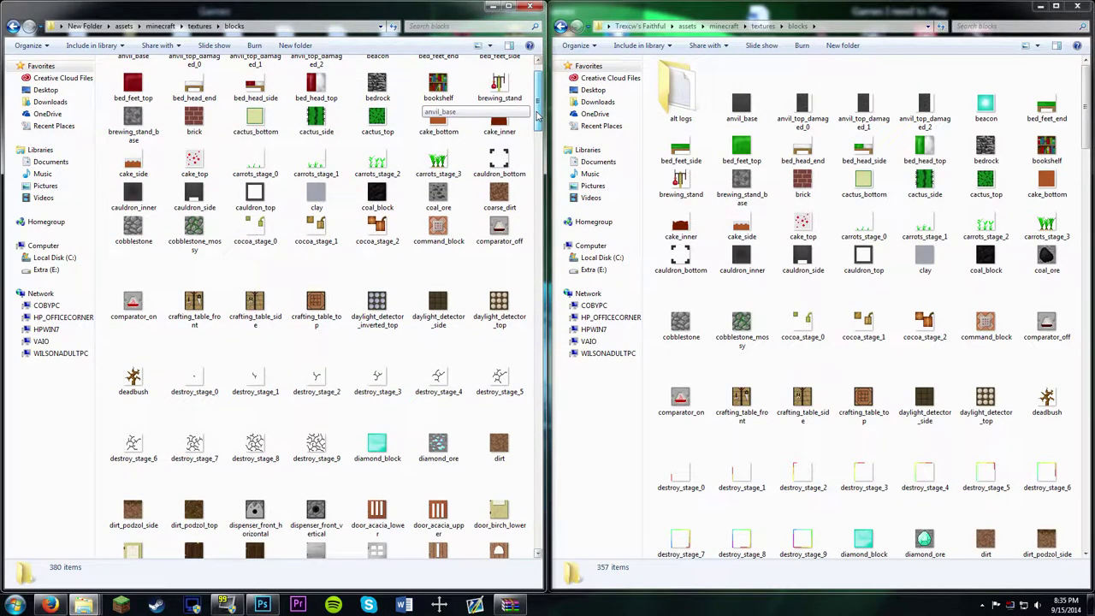
Move daylight_detector_inverted_top and the acacia, birch, dark oak and jungle door textures into Faithful blocks.
{"action": "left_click_drag", "start_coordinate": [377, 304], "coordinate": [924, 343]}
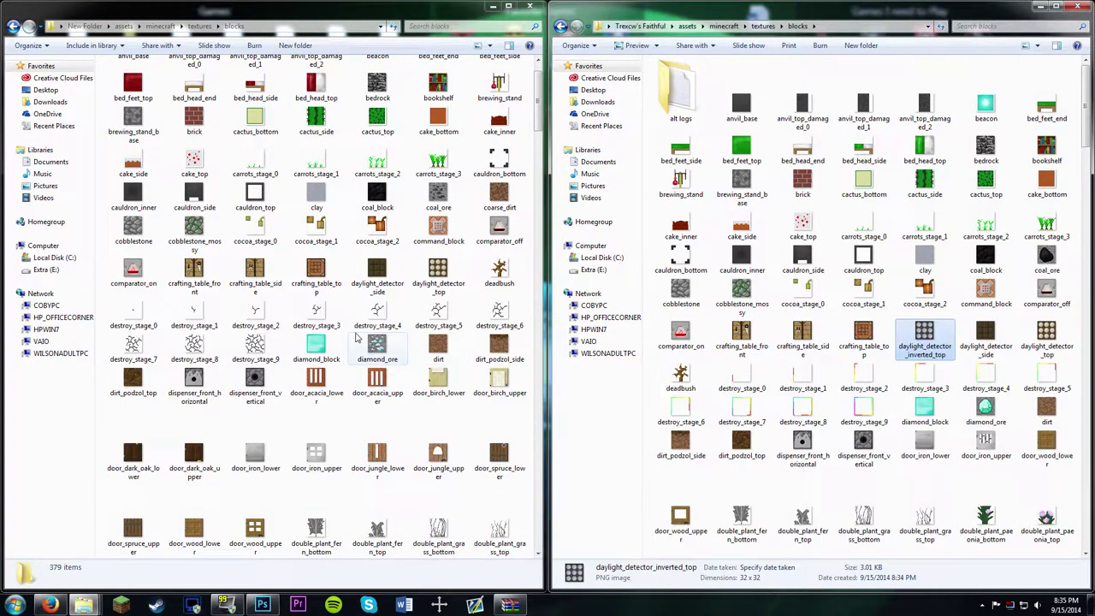
{"action": "left_click", "coordinate": [863, 338]}
{"action": "scroll", "coordinate": [863, 338], "scroll_direction": "down", "scroll_amount": 5}
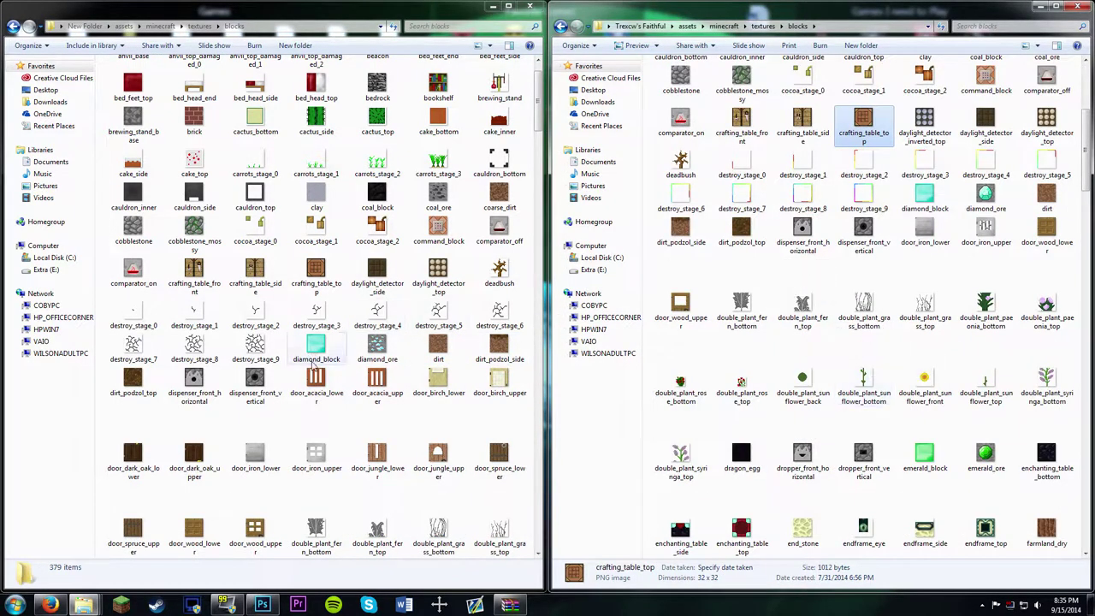
{"action": "left_click", "coordinate": [316, 381]}
{"action": "scroll", "coordinate": [271, 469], "scroll_direction": "down", "scroll_amount": 2}
{"action": "left_click", "coordinate": [194, 368], "text": "shift"}
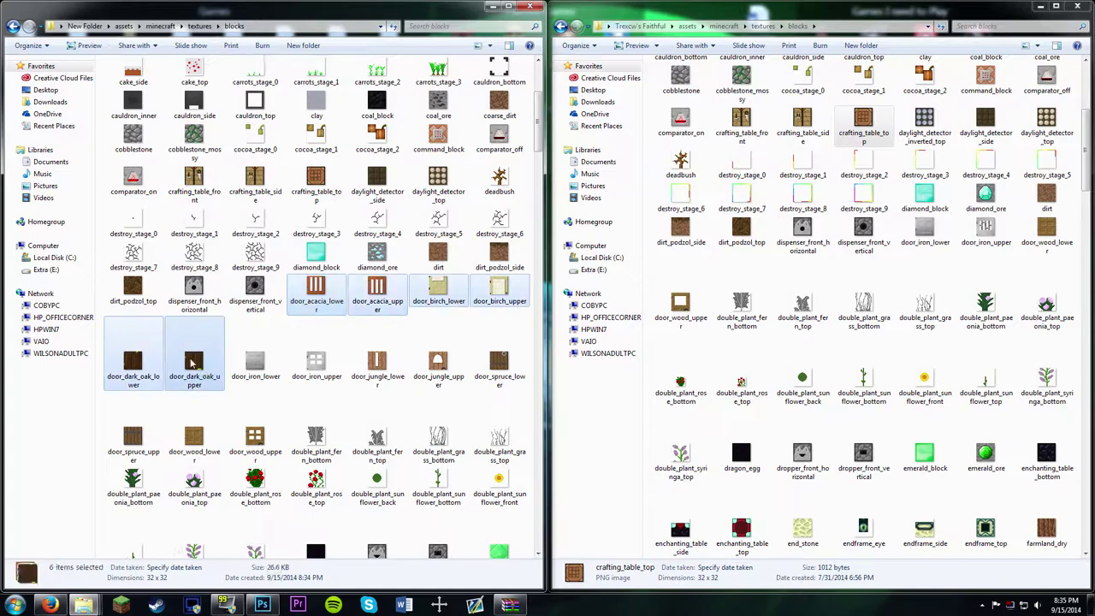
{"action": "left_click_drag", "start_coordinate": [438, 291], "coordinate": [710, 282]}
{"action": "left_click", "coordinate": [498, 291], "text": "shift"}
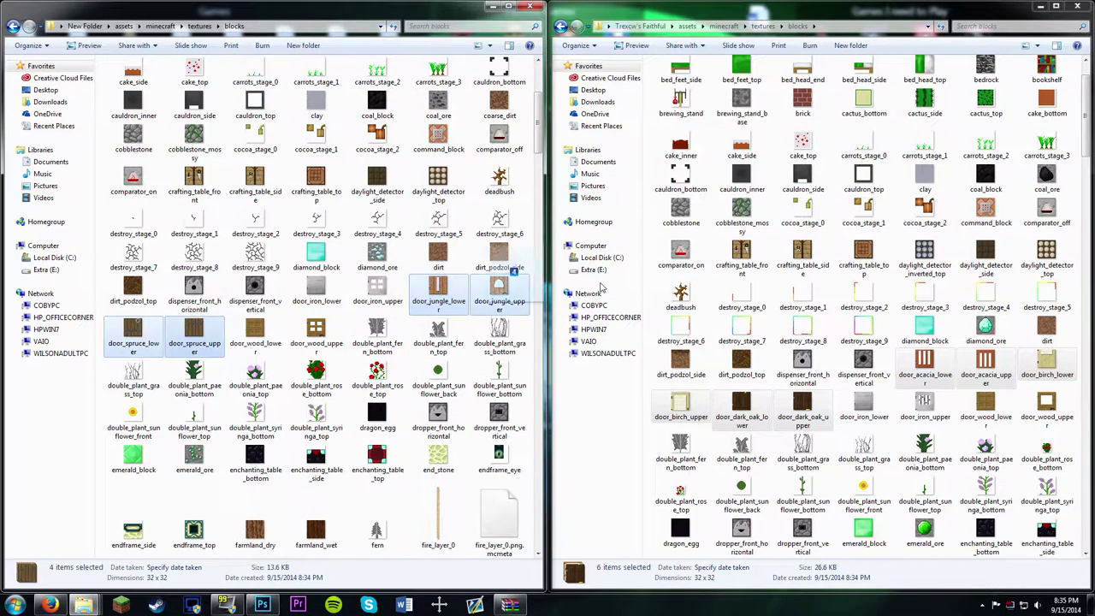
{"action": "left_click_drag", "start_coordinate": [499, 291], "coordinate": [770, 278]}
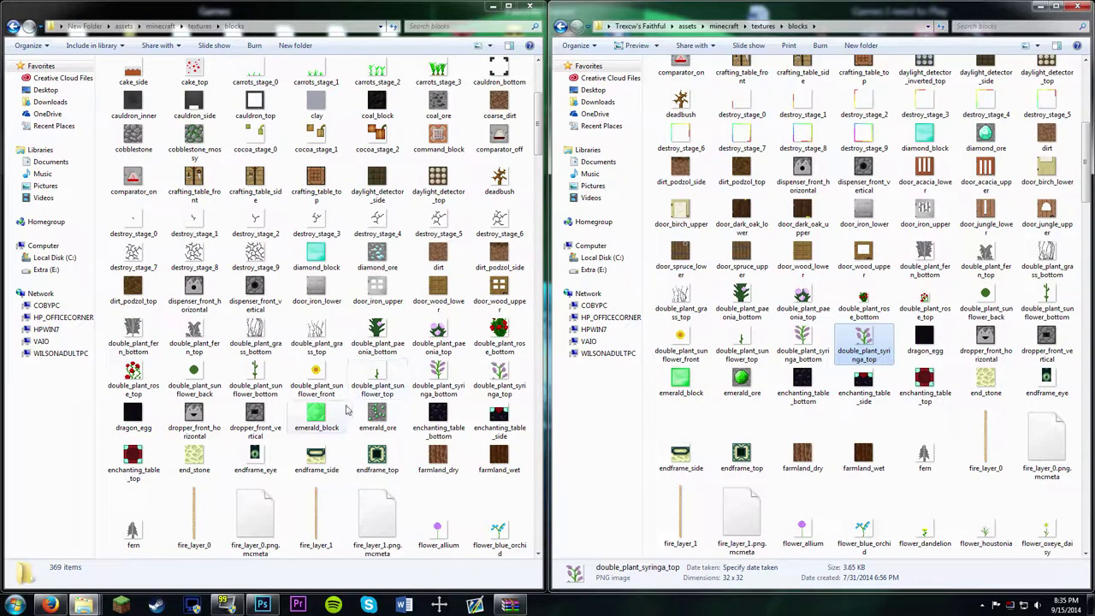
Scroll through both blocks listings to compare them for further missing textures.
{"action": "scroll", "coordinate": [660, 349], "scroll_direction": "down", "scroll_amount": 6}
{"action": "scroll", "coordinate": [659, 349], "scroll_direction": "down", "scroll_amount": 5}
{"action": "scroll", "coordinate": [685, 359], "scroll_direction": "up", "scroll_amount": 5}
{"action": "left_click", "coordinate": [438, 418]}
{"action": "scroll", "coordinate": [438, 418], "scroll_direction": "down", "scroll_amount": 7}
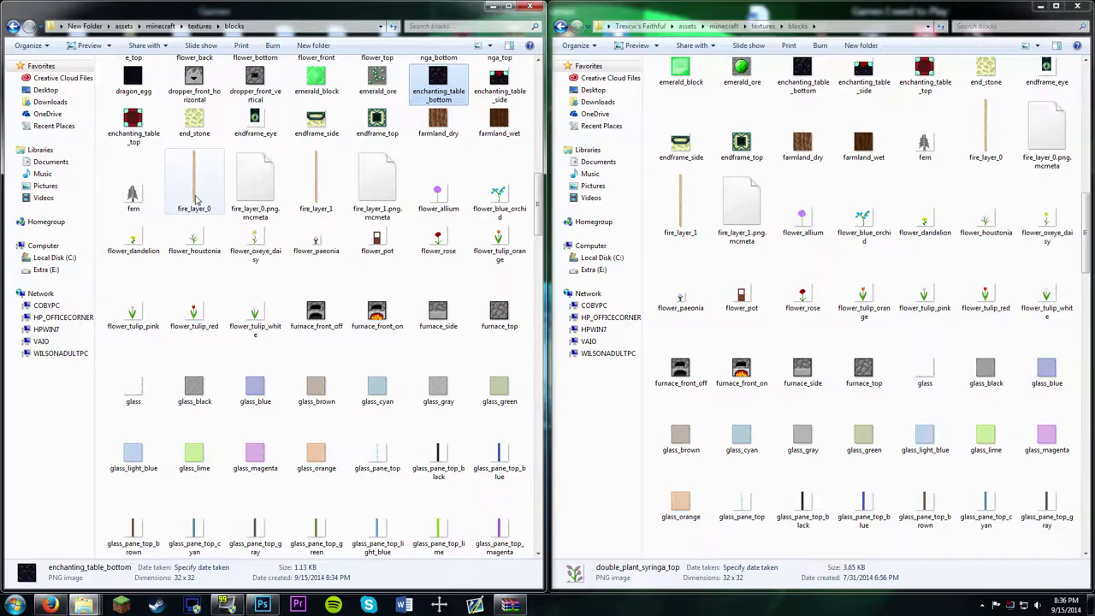
{"action": "left_click", "coordinate": [377, 317]}
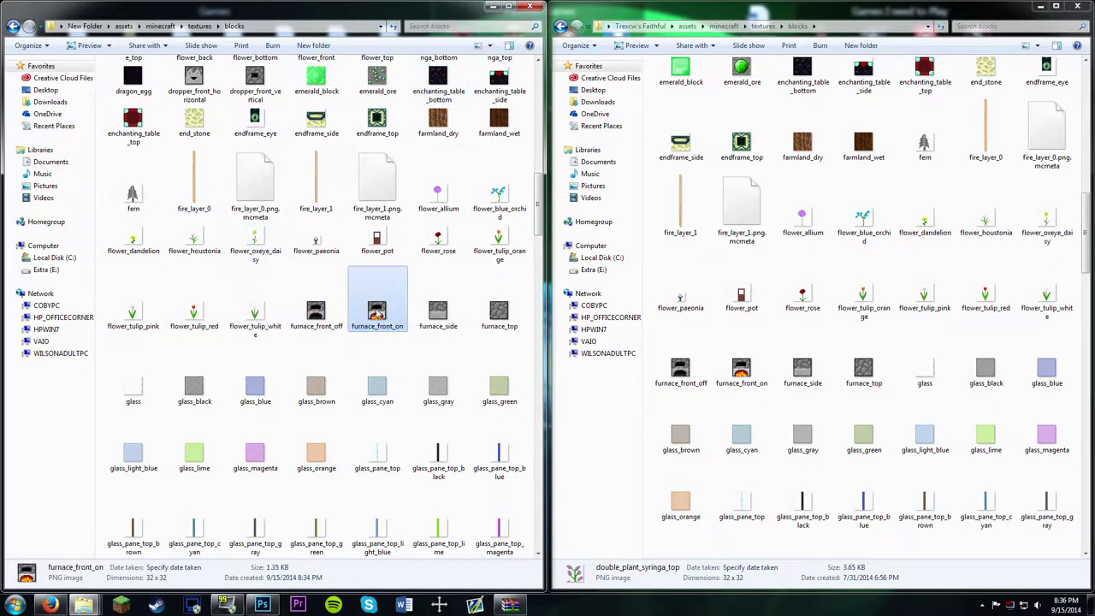
{"action": "scroll", "coordinate": [377, 317], "scroll_direction": "down", "scroll_amount": 8}
Compare both blocks listings and drag the next missing texture into Faithful blocks.
{"action": "scroll", "coordinate": [378, 317], "scroll_direction": "down", "scroll_amount": 6}
{"action": "left_click", "coordinate": [680, 205]}
{"action": "scroll", "coordinate": [703, 234], "scroll_direction": "down", "scroll_amount": 13}
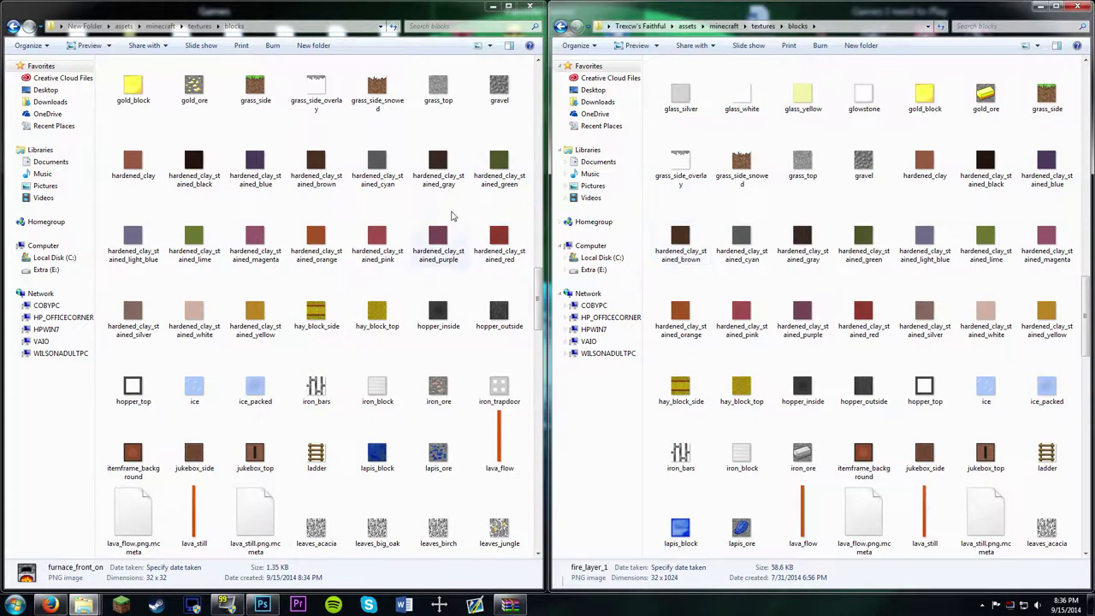
{"action": "left_click", "coordinate": [803, 244]}
{"action": "scroll", "coordinate": [802, 257], "scroll_direction": "down", "scroll_amount": 3}
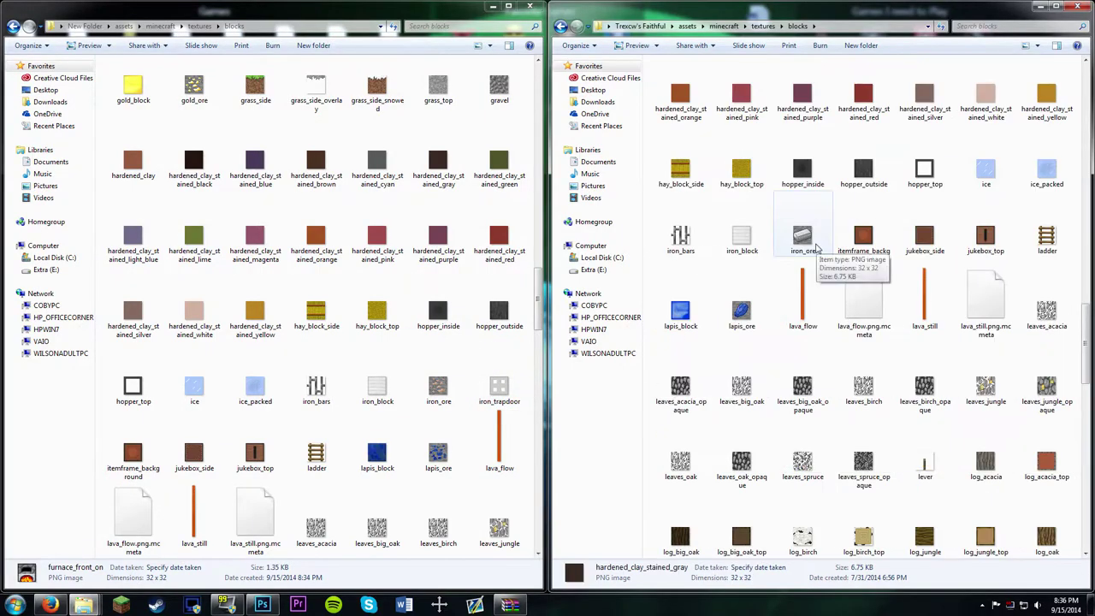
{"action": "scroll", "coordinate": [800, 291], "scroll_direction": "down", "scroll_amount": 3}
{"action": "scroll", "coordinate": [800, 296], "scroll_direction": "up", "scroll_amount": 3}
{"action": "left_click_drag", "start_coordinate": [499, 389], "coordinate": [771, 368]}
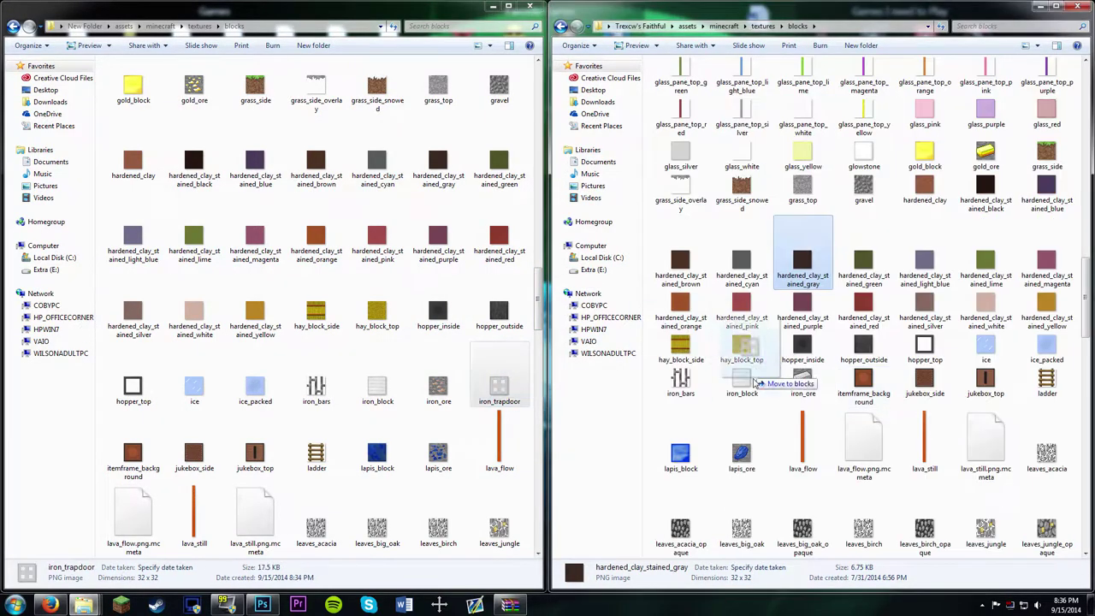
{"action": "scroll", "coordinate": [385, 343], "scroll_direction": "up", "scroll_amount": 3}
Move the four prismarine textures into the Faithful blocks folder.
{"action": "left_click", "coordinate": [499, 380]}
{"action": "scroll", "coordinate": [499, 381], "scroll_direction": "down", "scroll_amount": 3}
{"action": "scroll", "coordinate": [479, 379], "scroll_direction": "down", "scroll_amount": 3}
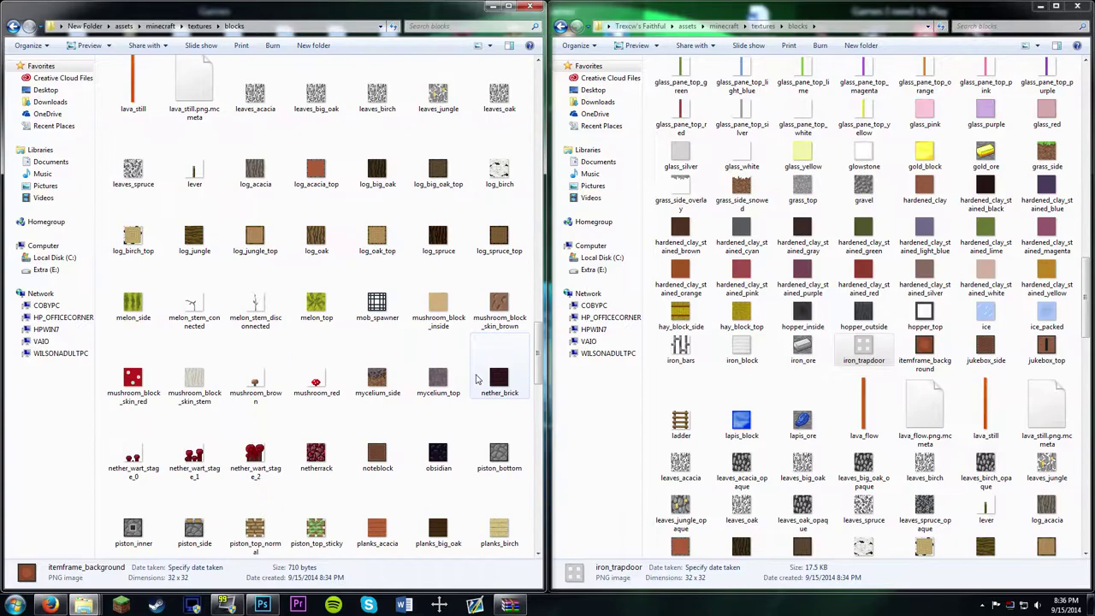
{"action": "scroll", "coordinate": [475, 380], "scroll_direction": "down", "scroll_amount": 3}
{"action": "left_click", "coordinate": [680, 346]}
{"action": "scroll", "coordinate": [681, 342], "scroll_direction": "down", "scroll_amount": 3}
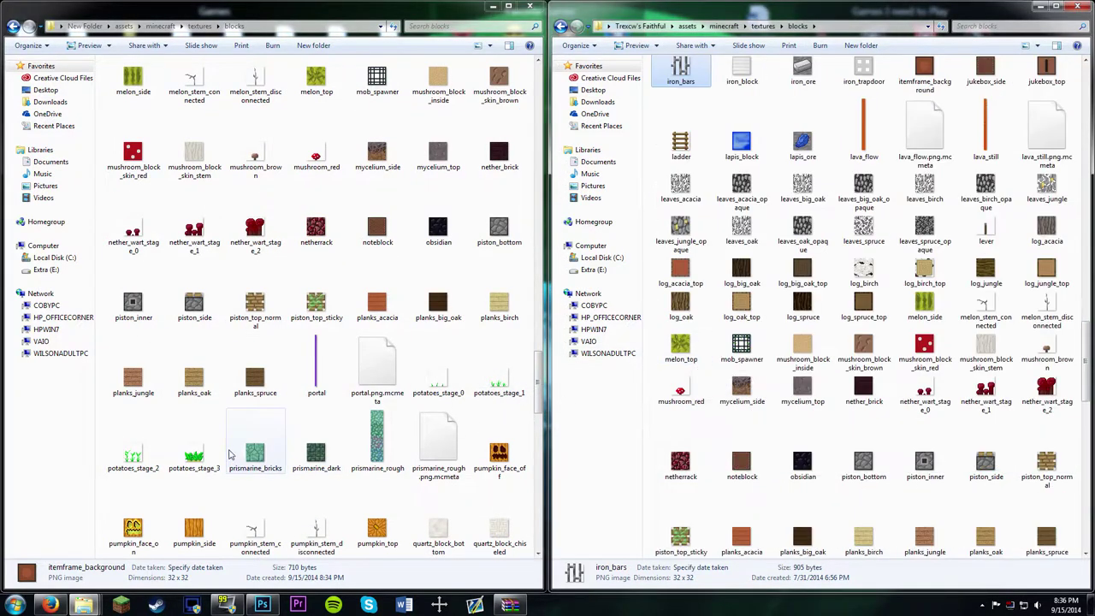
{"action": "left_click", "coordinate": [285, 463]}
{"action": "left_click", "coordinate": [438, 445], "text": "shift"}
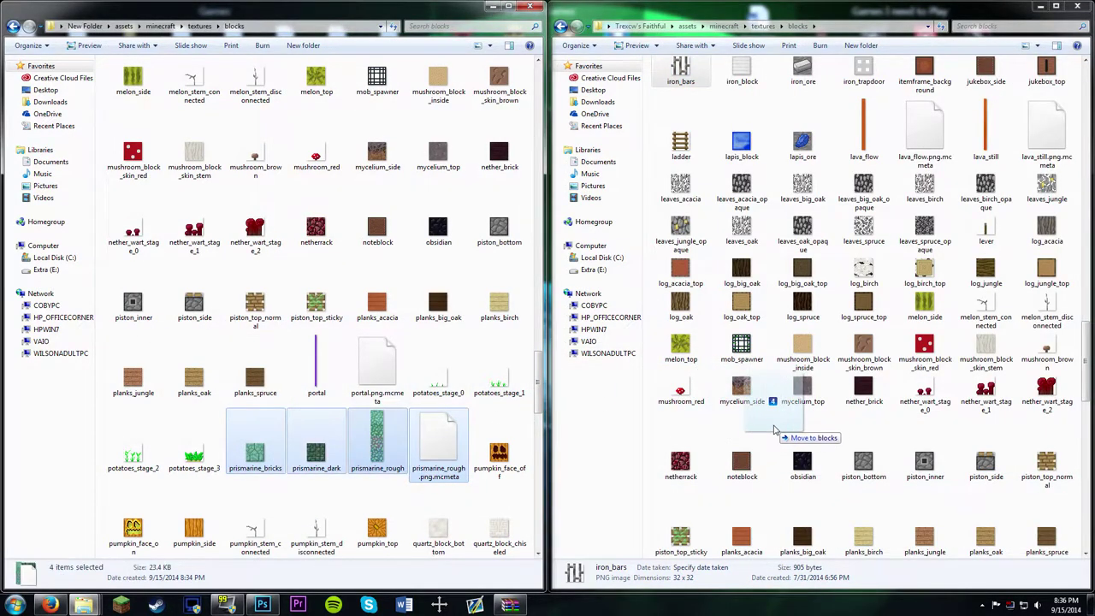
{"action": "left_click_drag", "start_coordinate": [438, 440], "coordinate": [783, 411]}
Move the five red_sandstone textures into the Faithful blocks folder.
{"action": "left_click", "coordinate": [384, 428]}
{"action": "scroll", "coordinate": [390, 430], "scroll_direction": "down", "scroll_amount": 5}
{"action": "left_click", "coordinate": [803, 389]}
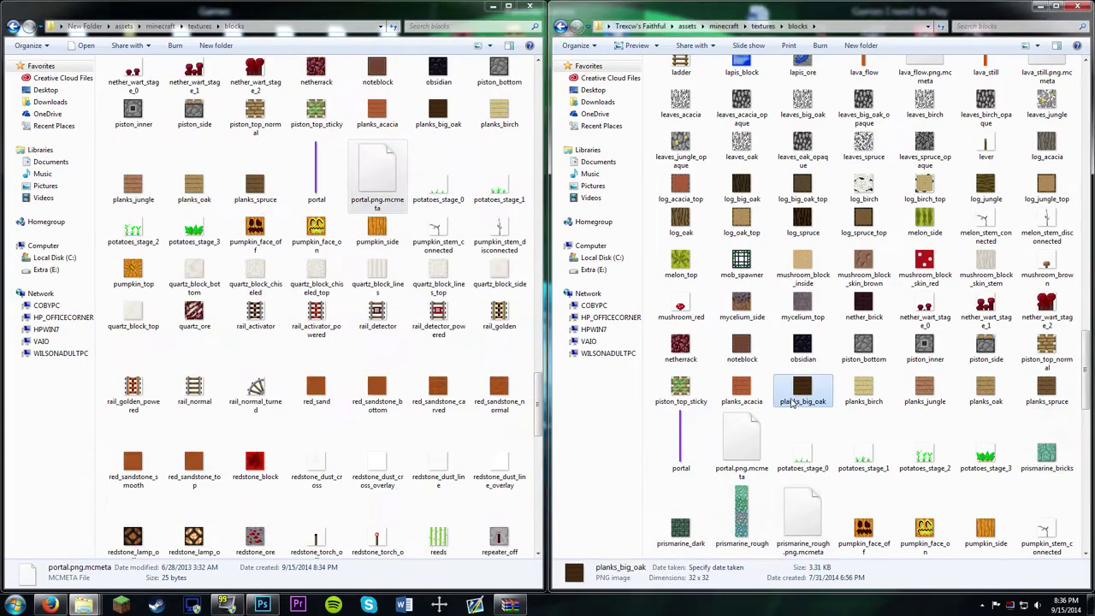
{"action": "scroll", "coordinate": [782, 416], "scroll_direction": "down", "scroll_amount": 5}
{"action": "left_click", "coordinate": [370, 396]}
{"action": "left_click", "coordinate": [194, 467], "text": "shift"}
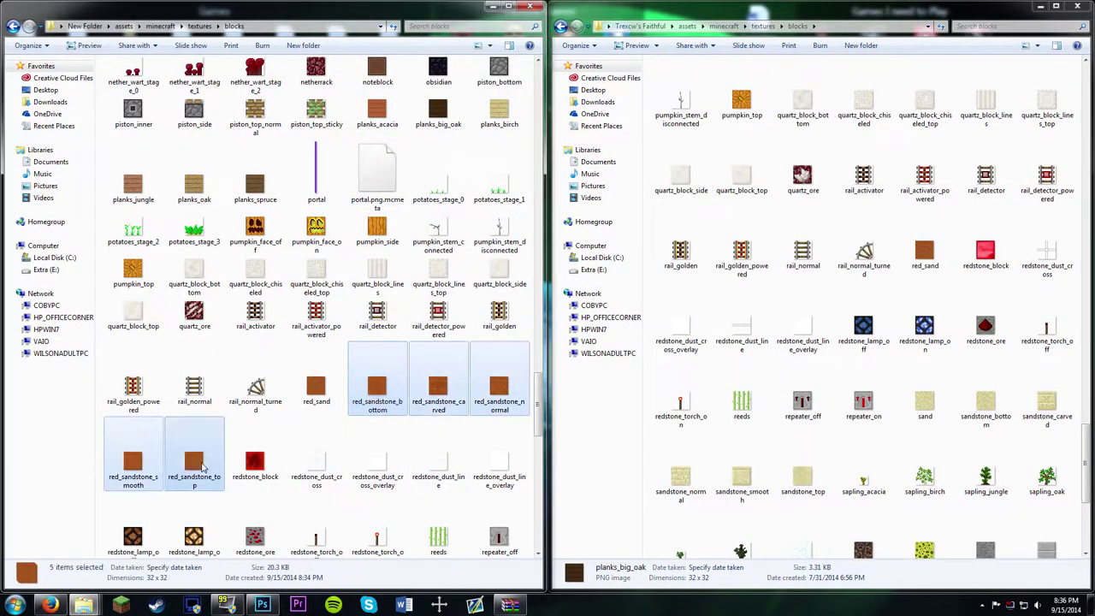
{"action": "left_click_drag", "start_coordinate": [194, 466], "coordinate": [929, 286]}
Move the remaining new textures, including the six stone andesite, diorite and granite variants, into Faithful blocks.
{"action": "left_click", "coordinate": [438, 361]}
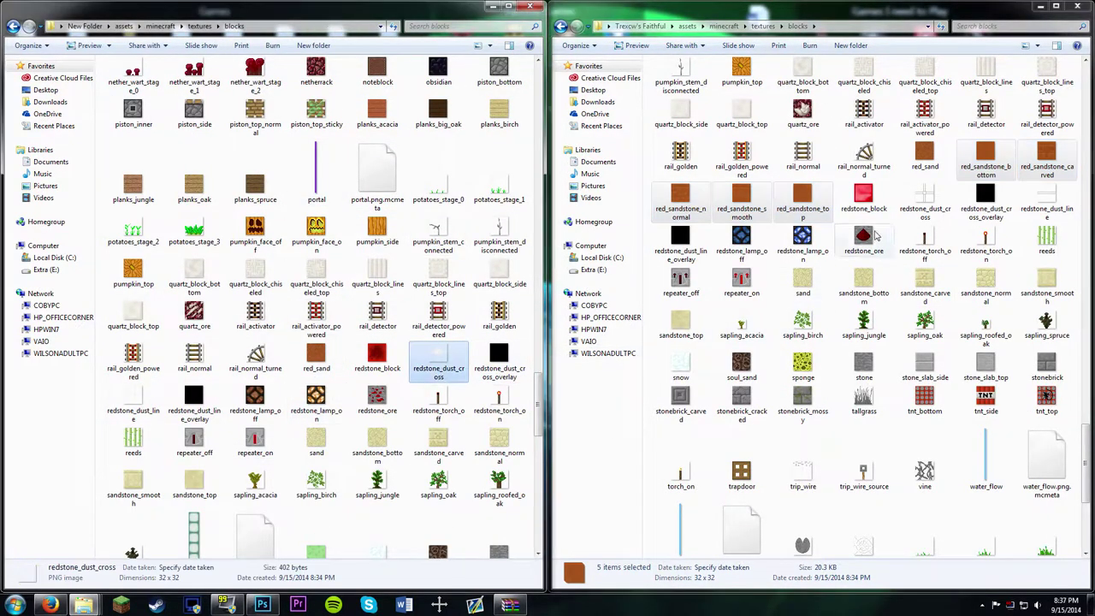
{"action": "left_click", "coordinate": [681, 244]}
{"action": "key", "text": "Right"}
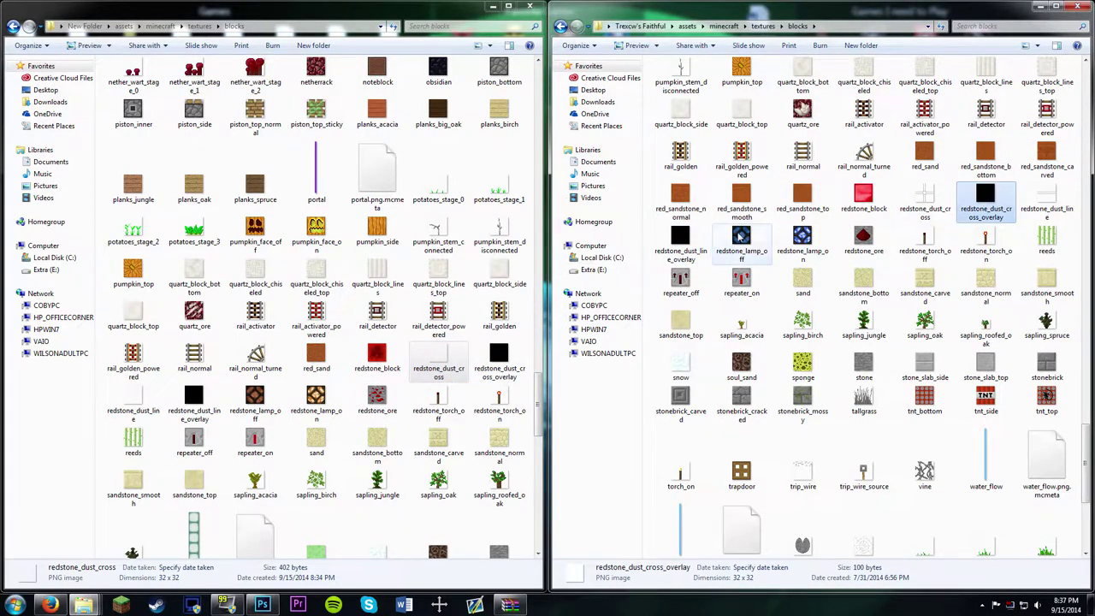
{"action": "scroll", "coordinate": [405, 400], "scroll_direction": "down", "scroll_amount": 5}
{"action": "scroll", "coordinate": [362, 348], "scroll_direction": "up", "scroll_amount": 2}
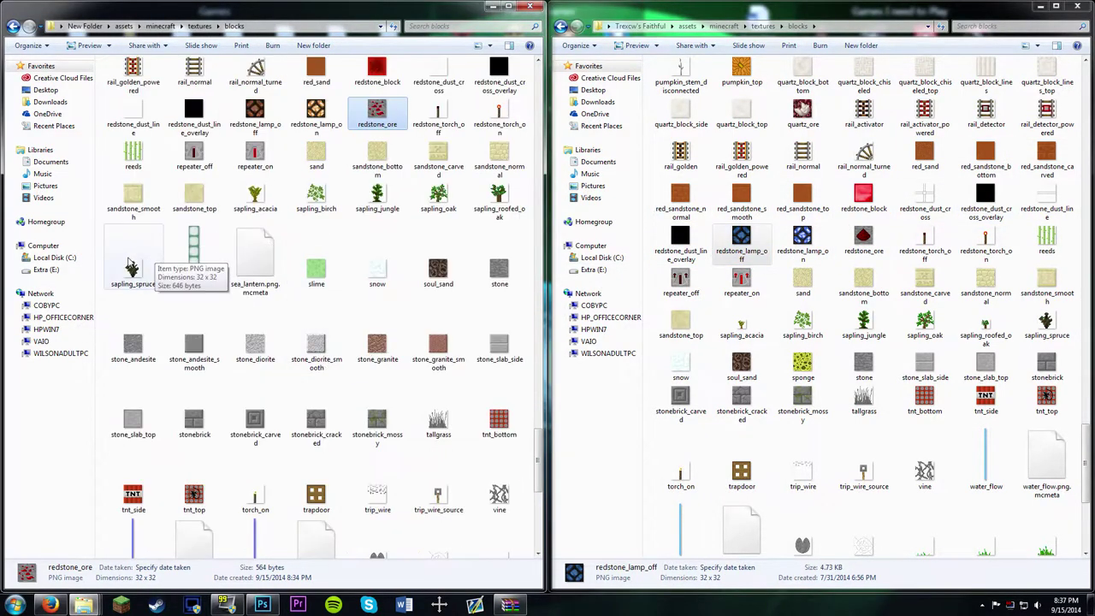
{"action": "mouse_move", "coordinate": [171, 231]}
{"action": "left_mouse_down"}
{"action": "mouse_move", "coordinate": [290, 272]}
{"action": "mouse_move", "coordinate": [343, 274]}
{"action": "mouse_move", "coordinate": [758, 248]}
{"action": "left_mouse_up"}
{"action": "key", "text": "Right"}
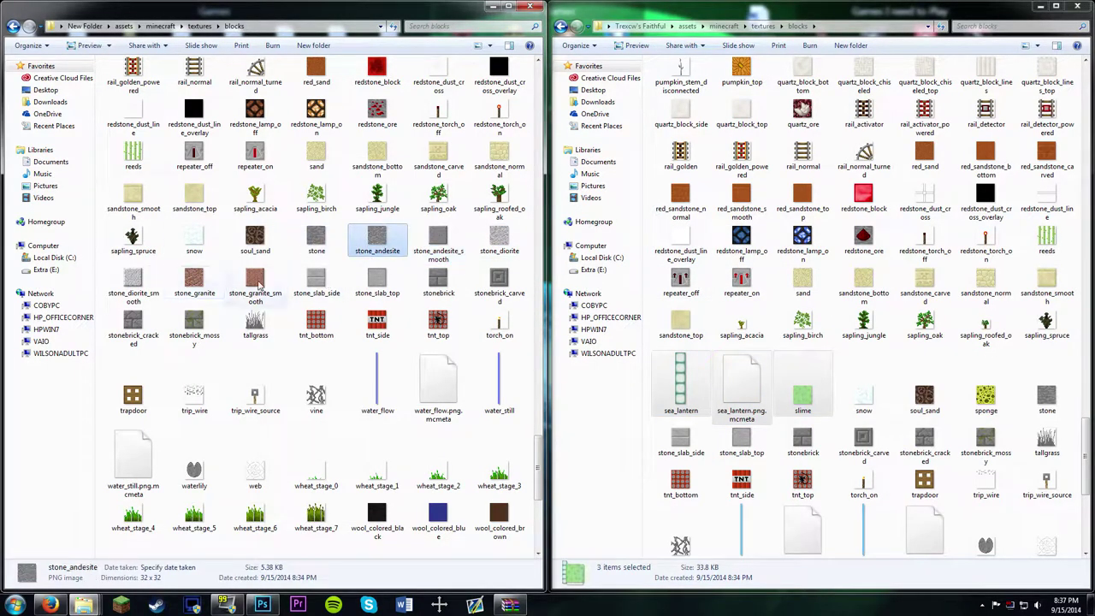
{"action": "left_click", "coordinate": [257, 282], "text": "shift"}
{"action": "left_click_drag", "start_coordinate": [257, 283], "coordinate": [834, 360]}
Check the ends of both blocks listings and go back up to both textures folders.
{"action": "left_click", "coordinate": [1014, 479]}
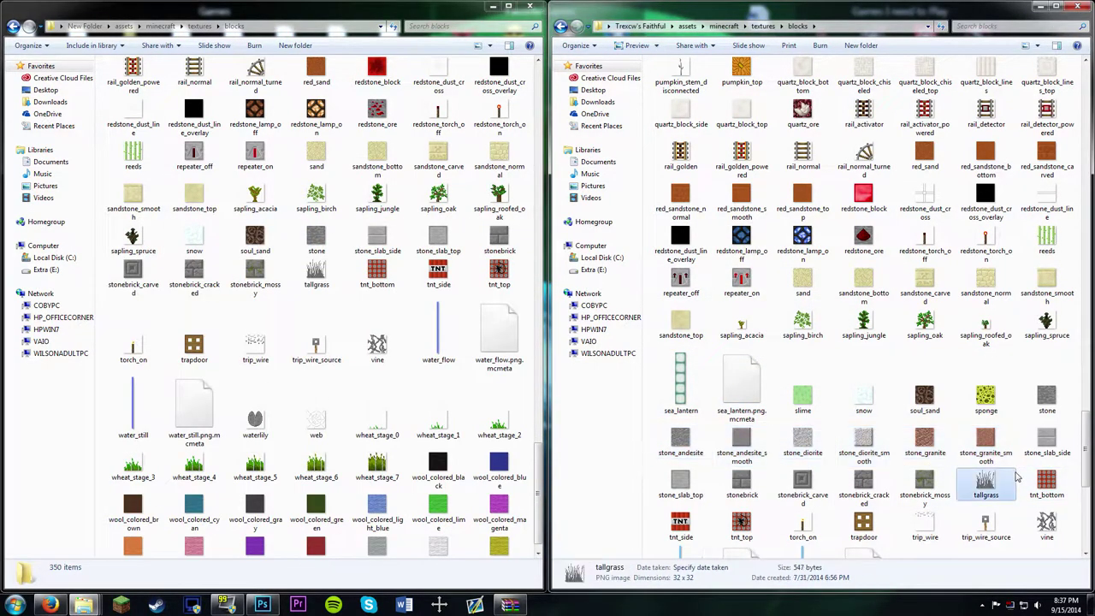
{"action": "left_click", "coordinate": [377, 345]}
{"action": "scroll", "coordinate": [377, 334], "scroll_direction": "down", "scroll_amount": 1}
{"action": "scroll", "coordinate": [924, 377], "scroll_direction": "down", "scroll_amount": 3}
{"action": "left_click", "coordinate": [864, 376]}
{"action": "scroll", "coordinate": [821, 393], "scroll_direction": "down", "scroll_amount": 2}
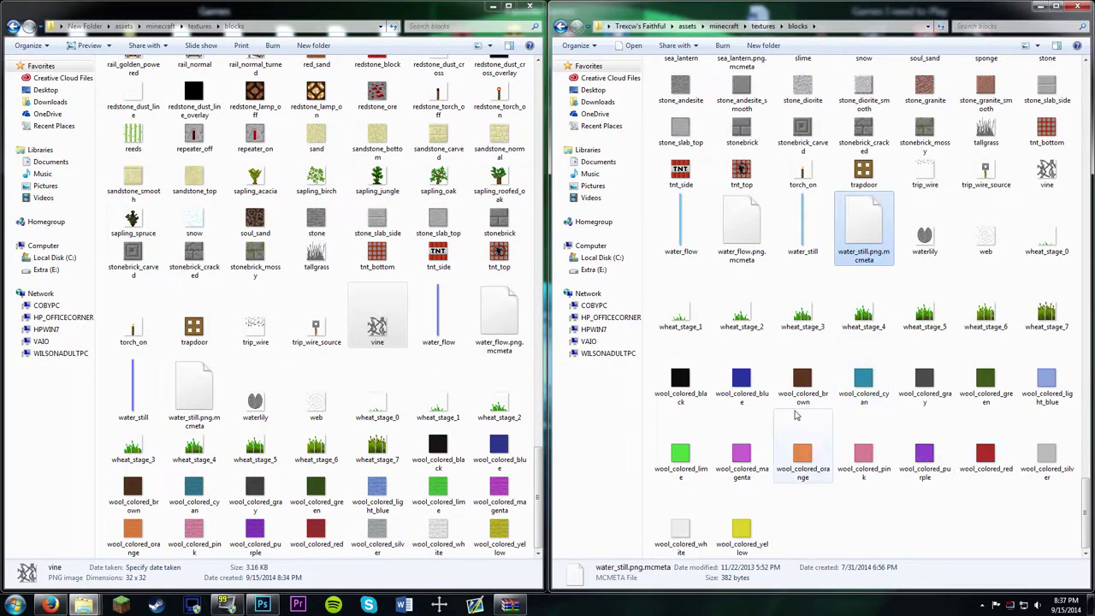
{"action": "left_click", "coordinate": [561, 26]}
{"action": "left_click", "coordinate": [200, 26]}
Inspect the new effect folder and move it into the Faithful textures folder.
{"action": "double_click", "coordinate": [154, 89]}
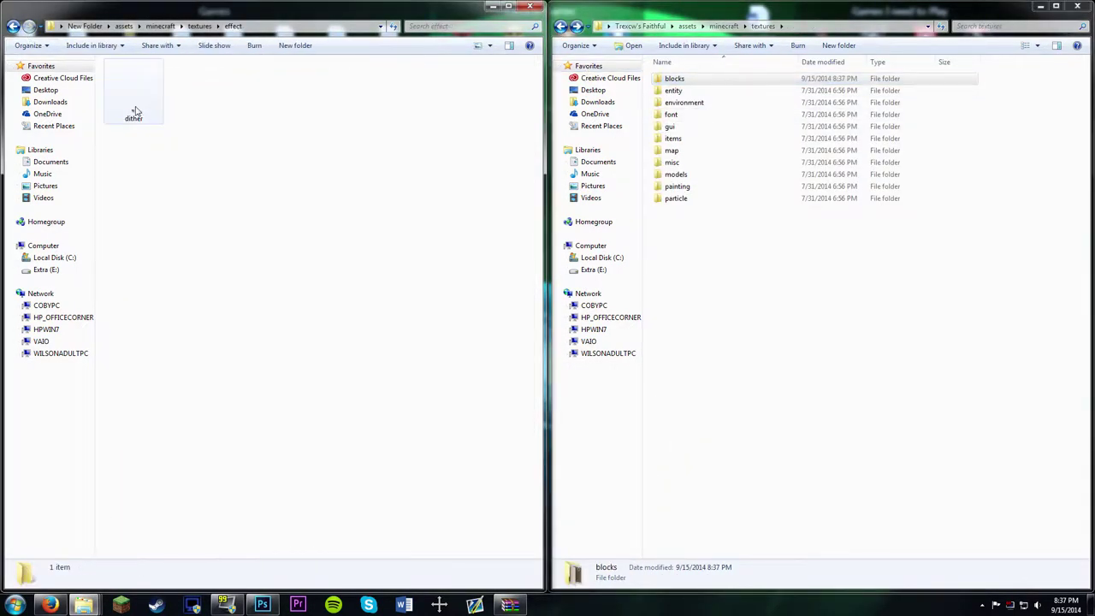
{"action": "double_click", "coordinate": [135, 107]}
{"action": "left_click", "coordinate": [938, 95]}
{"action": "left_click", "coordinate": [200, 25]}
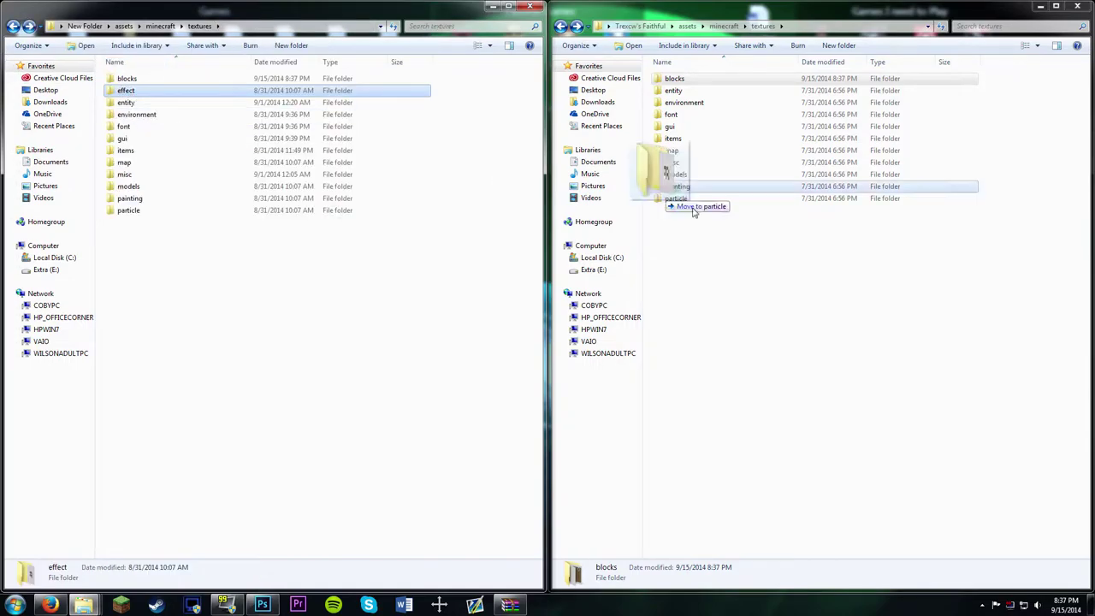
{"action": "left_click_drag", "start_coordinate": [128, 90], "coordinate": [770, 257]}
Open the entity folders of both packs, showing the new one as thumbnails.
{"action": "double_click", "coordinate": [216, 90]}
{"action": "left_click", "coordinate": [257, 246]}
{"action": "scroll", "coordinate": [257, 245], "scroll_direction": "up", "scroll_amount": 3, "text": "ctrl"}
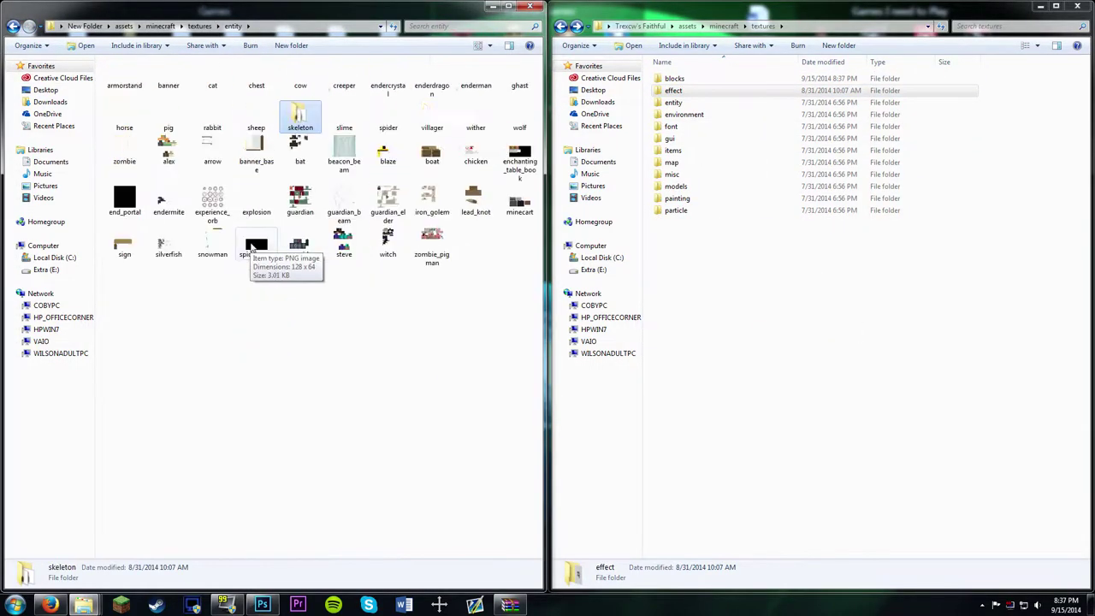
{"action": "double_click", "coordinate": [674, 101]}
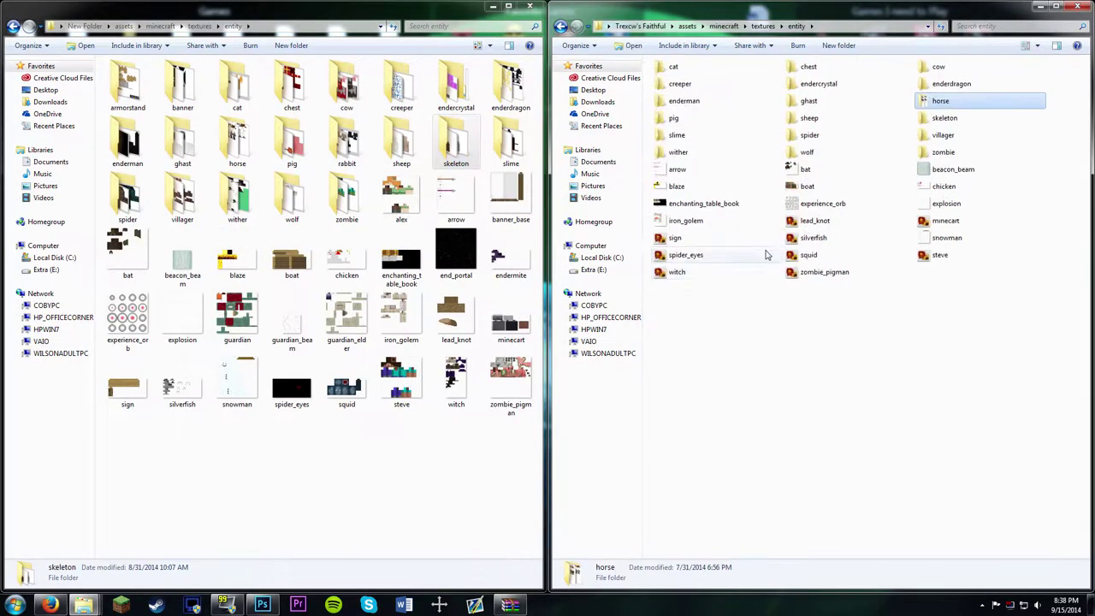
{"action": "scroll", "coordinate": [753, 248], "scroll_direction": "up", "scroll_amount": 3, "text": "ctrl"}
Move nine new entity textures, including armorstand, banner, alex and guardian_beam, into Faithful's entity folder.
{"action": "left_click", "coordinate": [511, 385]}
{"action": "key", "text": "ctrl+a"}
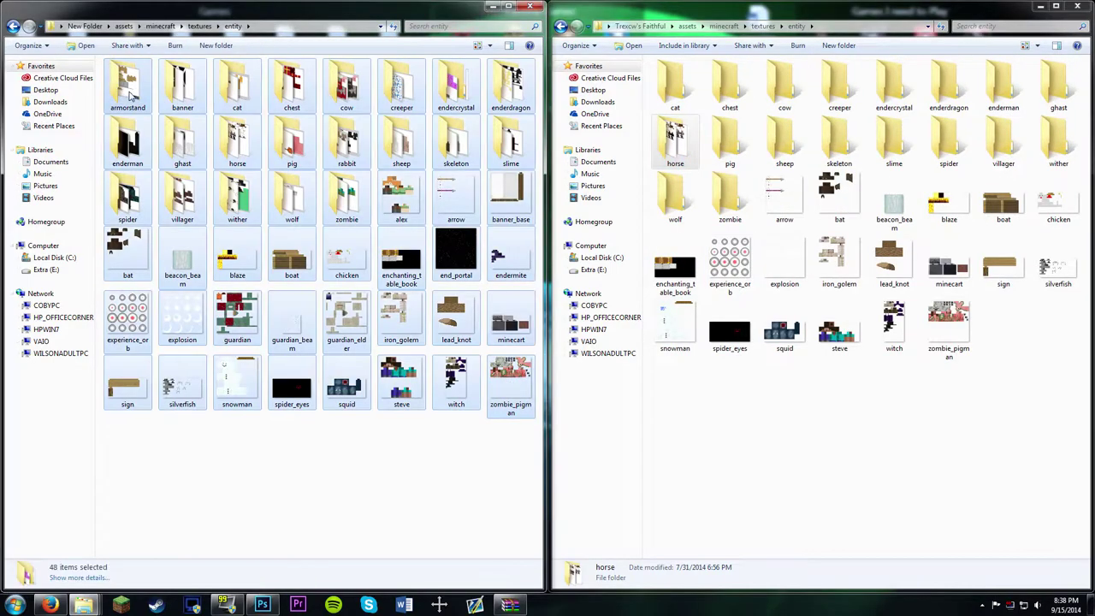
{"action": "left_click", "coordinate": [128, 85]}
{"action": "left_click", "coordinate": [182, 85], "text": "ctrl"}
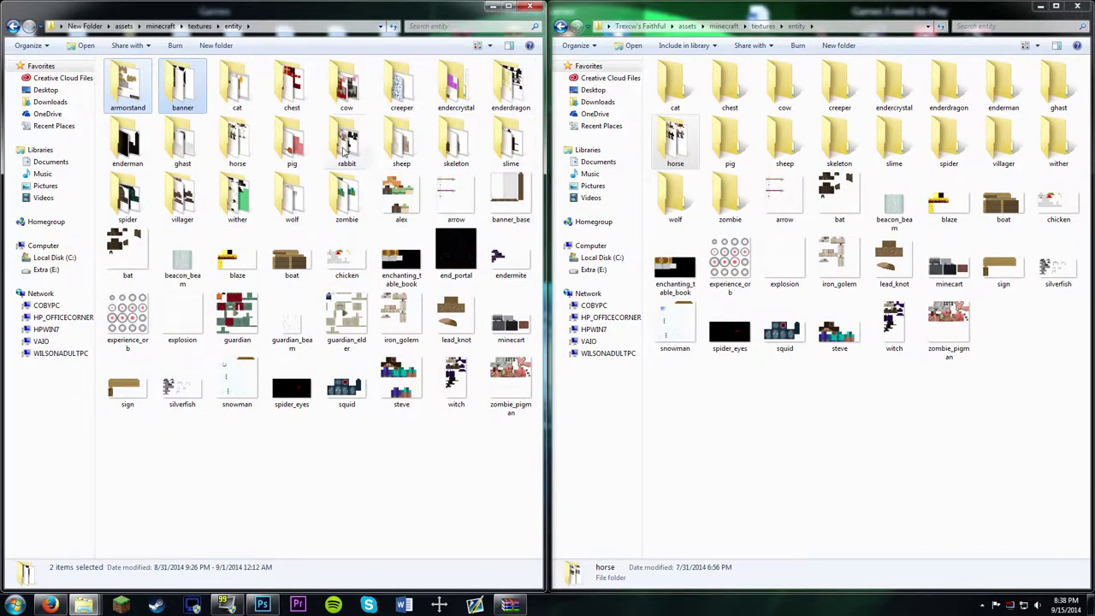
{"action": "left_click", "coordinate": [398, 202], "text": "ctrl"}
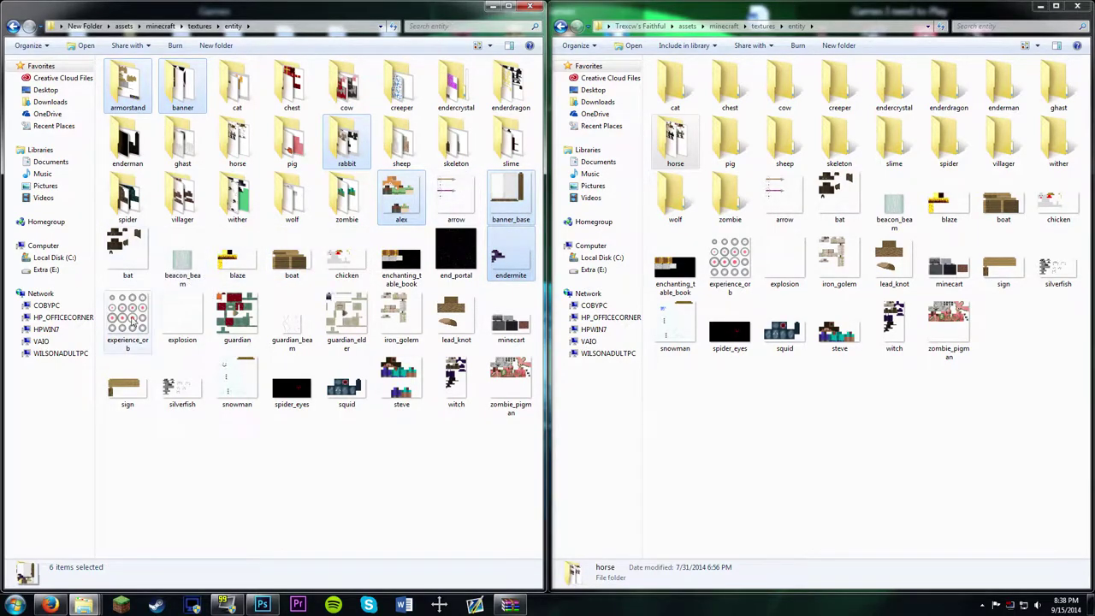
{"action": "left_click", "coordinate": [305, 319], "text": "ctrl"}
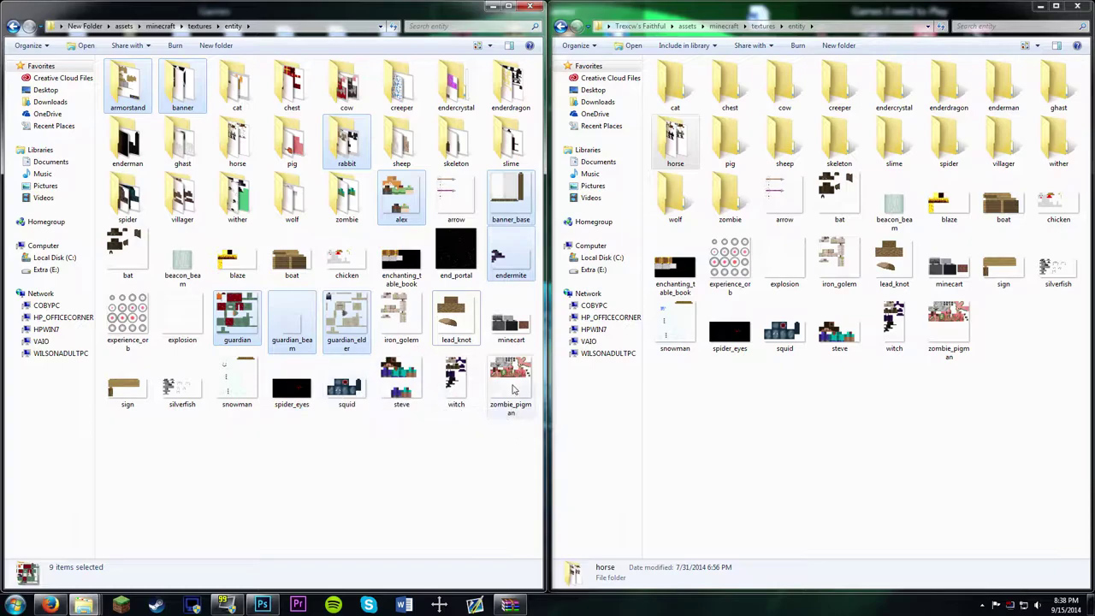
{"action": "left_click_drag", "start_coordinate": [359, 394], "coordinate": [866, 438]}
Preview the snowman texture, then go back up to both textures folders.
{"action": "double_click", "coordinate": [183, 318]}
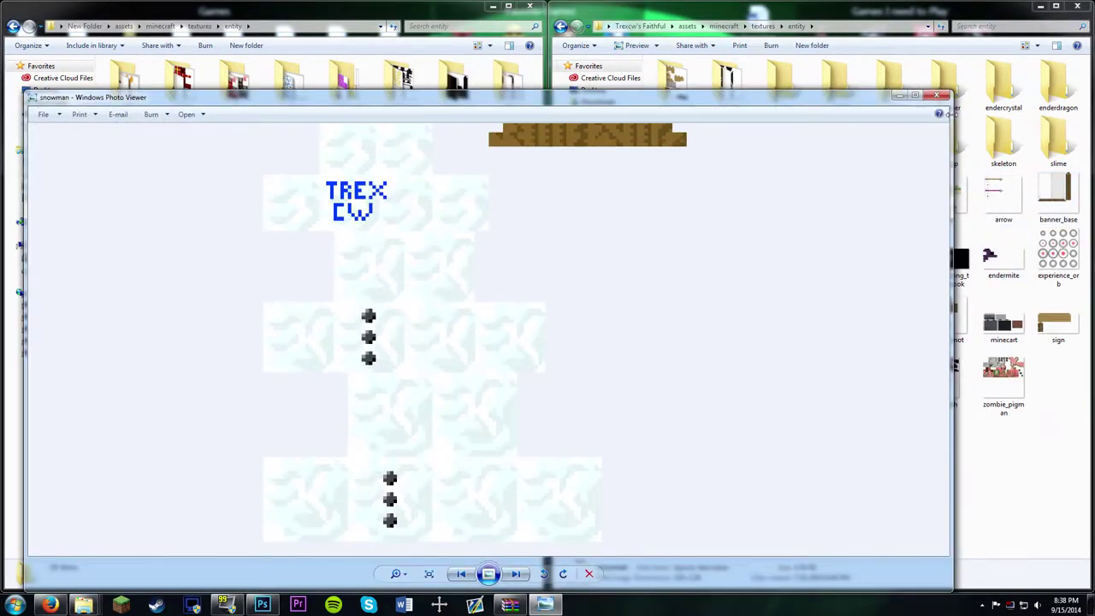
{"action": "key", "text": "Escape"}
{"action": "left_click", "coordinate": [763, 26]}
{"action": "left_click", "coordinate": [200, 26]}
Check the environment and font folders, then open the gui folders in both windows.
{"action": "double_click", "coordinate": [684, 114]}
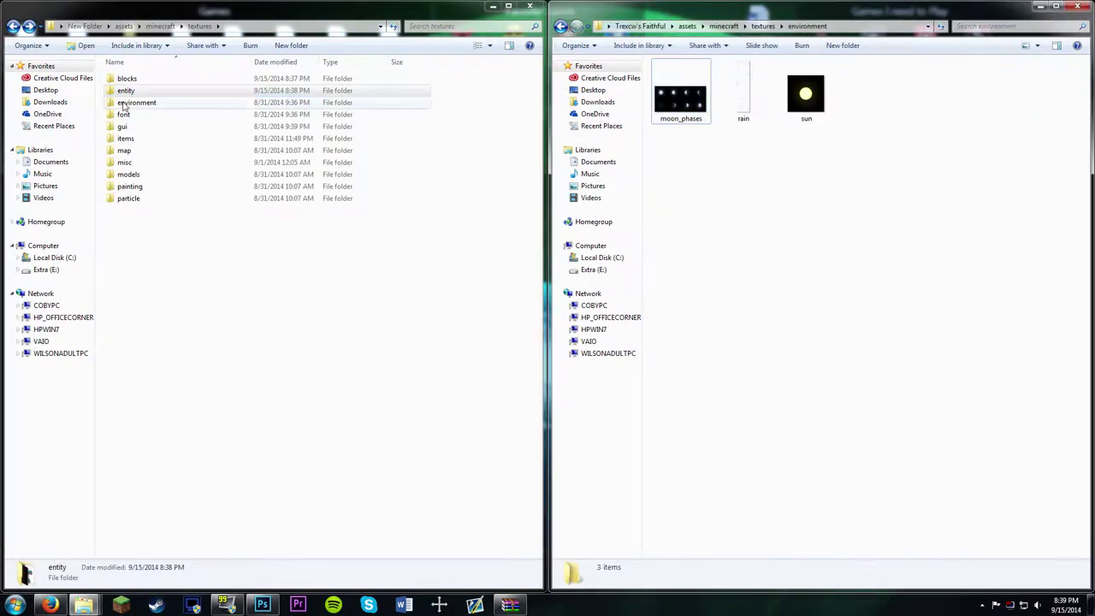
{"action": "double_click", "coordinate": [137, 101]}
{"action": "left_click", "coordinate": [13, 25]}
{"action": "double_click", "coordinate": [123, 114]}
{"action": "left_click", "coordinate": [13, 26]}
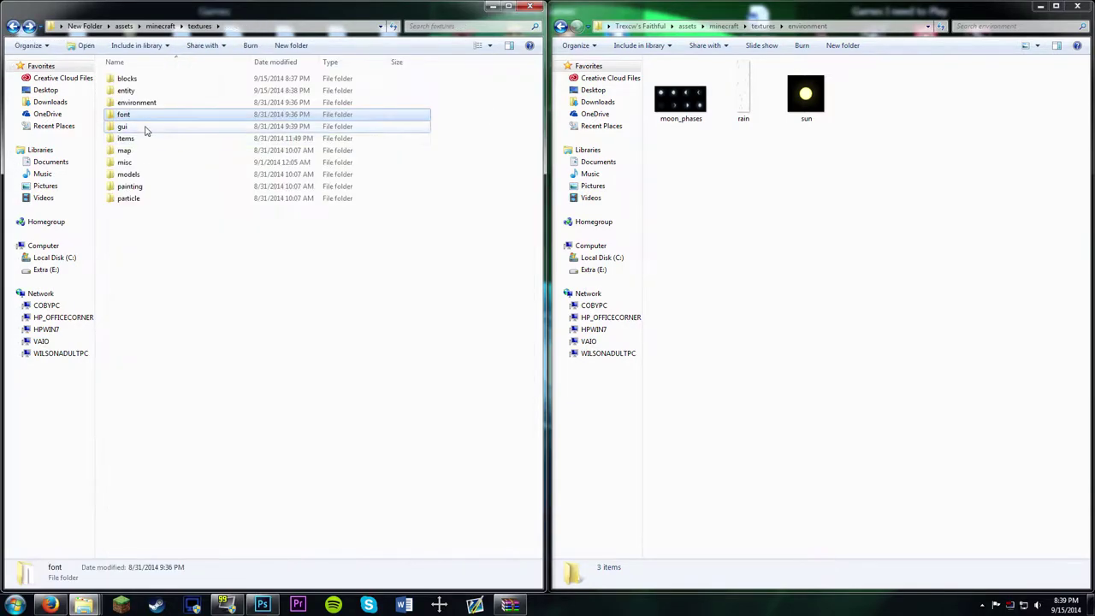
{"action": "double_click", "coordinate": [124, 138]}
{"action": "left_click", "coordinate": [561, 25]}
{"action": "double_click", "coordinate": [672, 138]}
Move stream_indicator, spectator_widgets and server_selection into Faithful's gui folder.
{"action": "left_click_drag", "start_coordinate": [321, 162], "coordinate": [319, 171]}
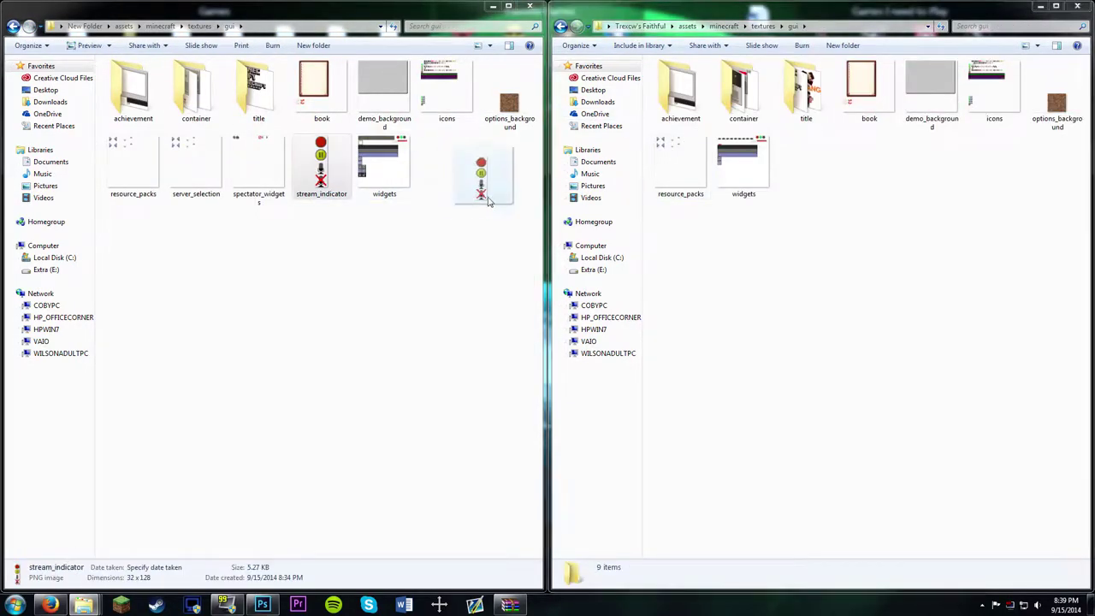
{"action": "left_click", "coordinate": [259, 167], "text": "ctrl"}
{"action": "left_click", "coordinate": [207, 172], "text": "ctrl"}
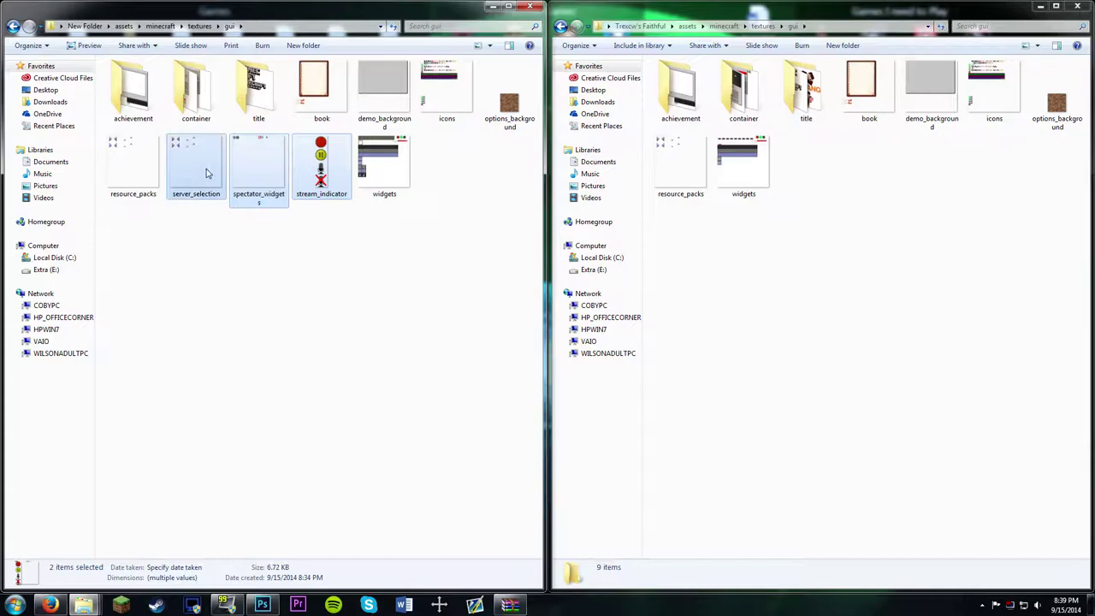
{"action": "left_click_drag", "start_coordinate": [259, 167], "coordinate": [851, 294]}
Move the new enchanting_table texture into Faithful's gui container folder, confirming the move.
{"action": "double_click", "coordinate": [806, 89]}
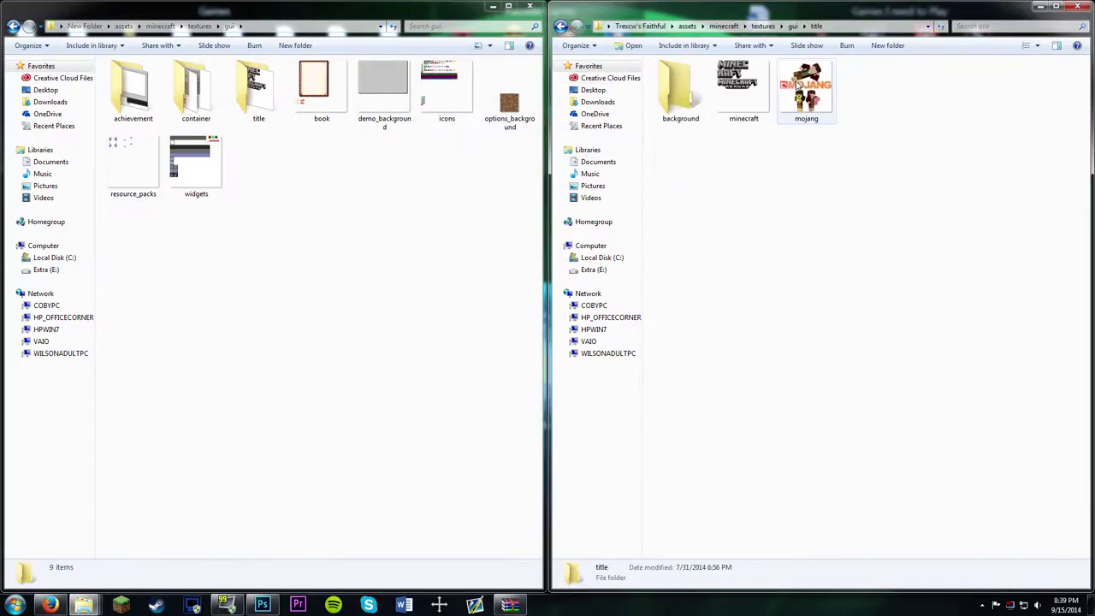
{"action": "double_click", "coordinate": [258, 90]}
{"action": "left_click", "coordinate": [13, 25]}
{"action": "double_click", "coordinate": [202, 90]}
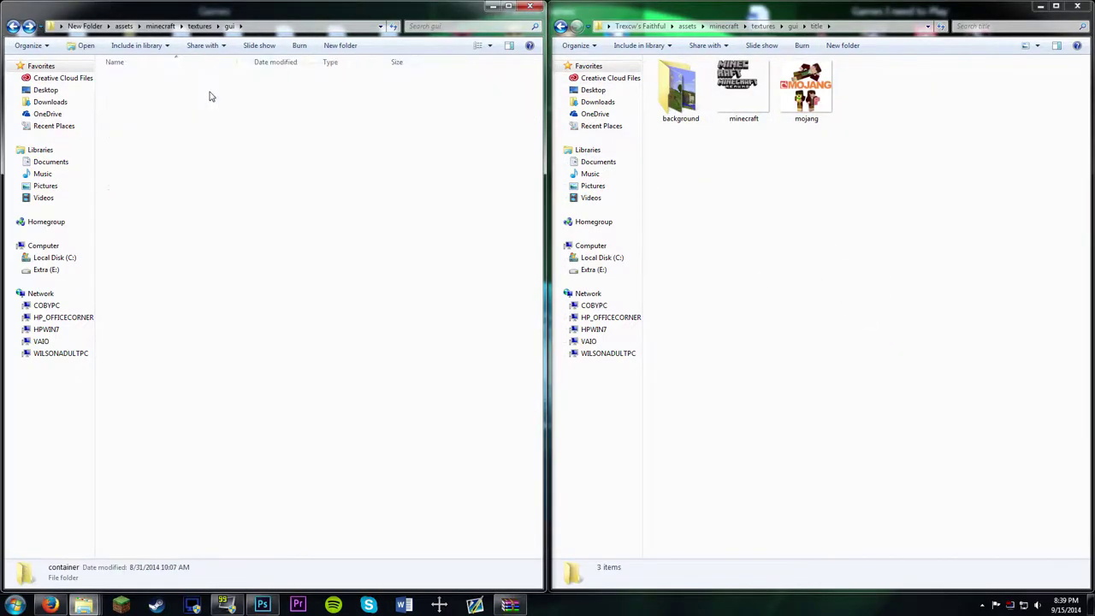
{"action": "left_click", "coordinate": [561, 26]}
{"action": "double_click", "coordinate": [744, 90]}
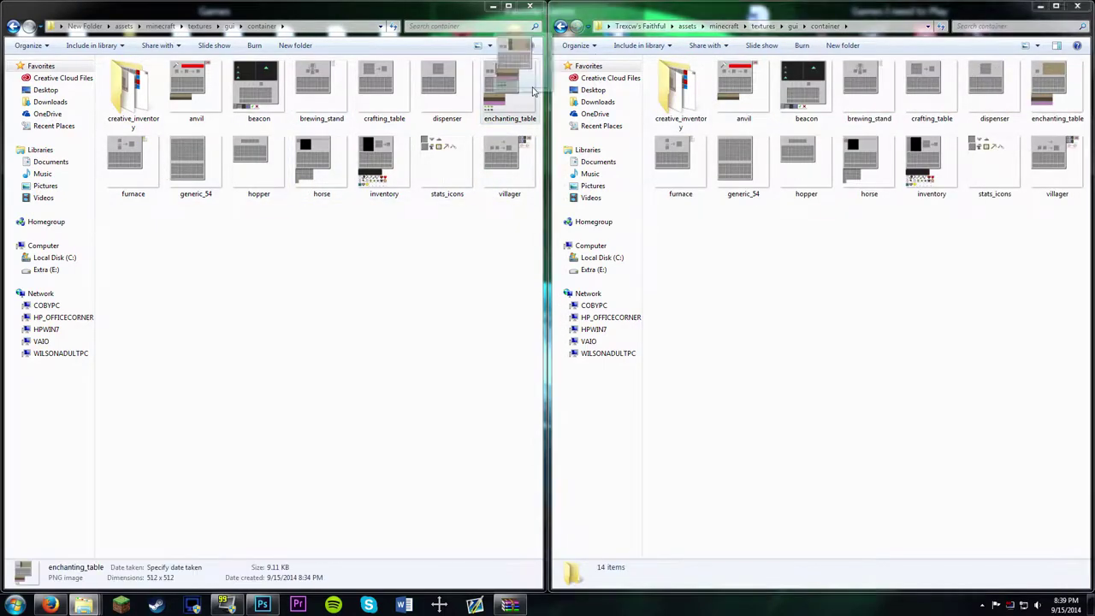
{"action": "left_click_drag", "start_coordinate": [502, 86], "coordinate": [943, 296]}
{"action": "left_click", "coordinate": [503, 217]}
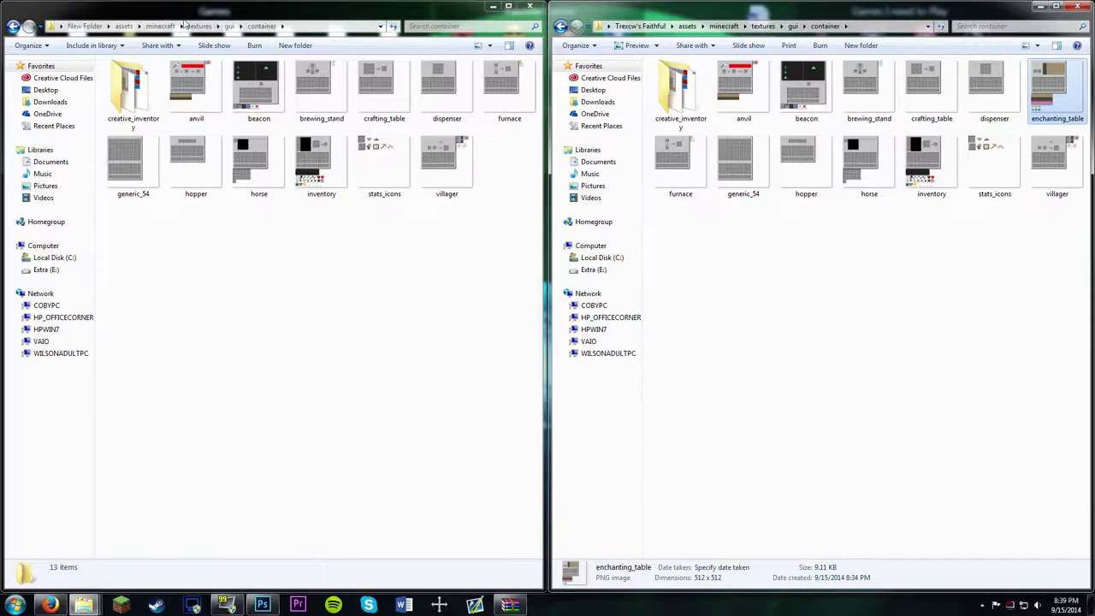
Browse creative_inventory and achievement in both windows, then open the new items folder.
{"action": "double_click", "coordinate": [132, 89]}
{"action": "double_click", "coordinate": [681, 90]}
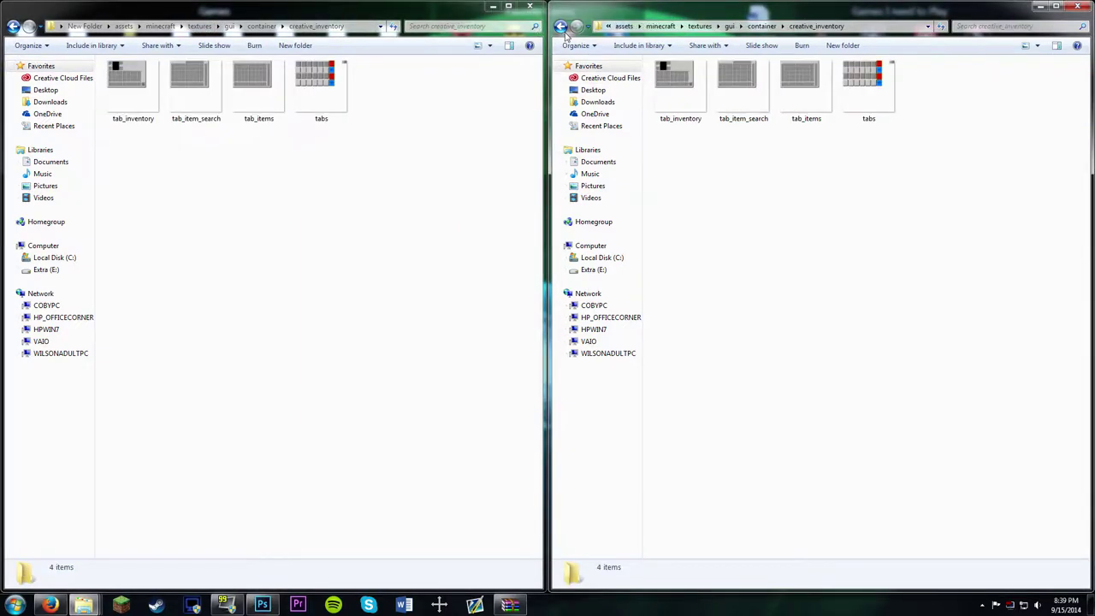
{"action": "left_click", "coordinate": [562, 26]}
{"action": "left_click", "coordinate": [561, 26]}
{"action": "left_click", "coordinate": [14, 26]}
{"action": "left_click", "coordinate": [14, 26]}
{"action": "double_click", "coordinate": [132, 90]}
{"action": "double_click", "coordinate": [682, 90]}
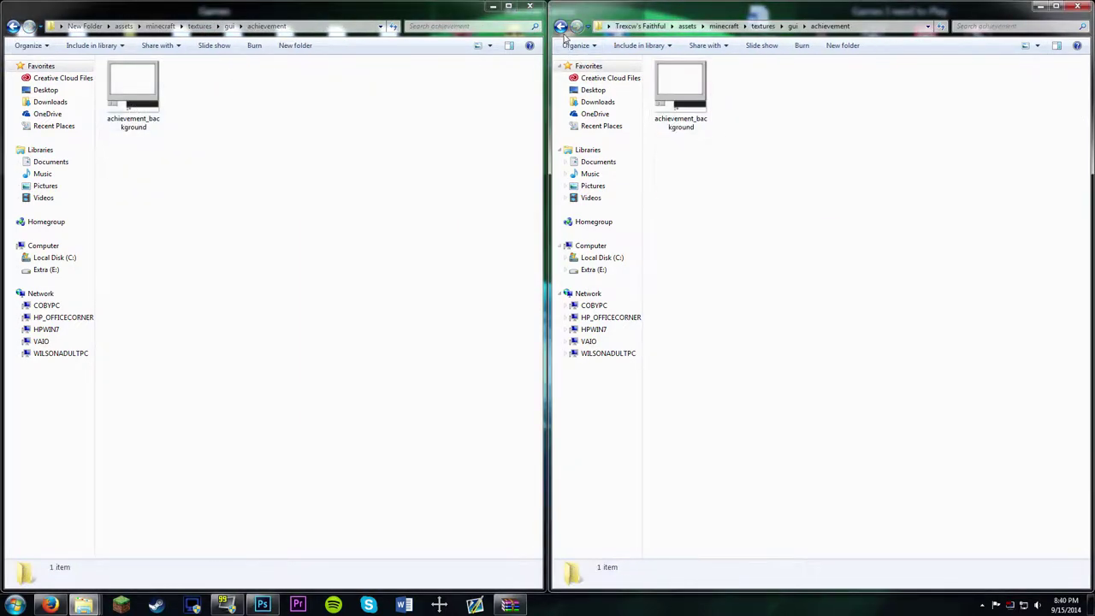
{"action": "left_click", "coordinate": [764, 26]}
{"action": "left_click", "coordinate": [199, 25]}
{"action": "double_click", "coordinate": [126, 138]}
Select banner_base through barrier plus the acacia, birch, dark oak, jungle and spruce doors.
{"action": "double_click", "coordinate": [673, 150]}
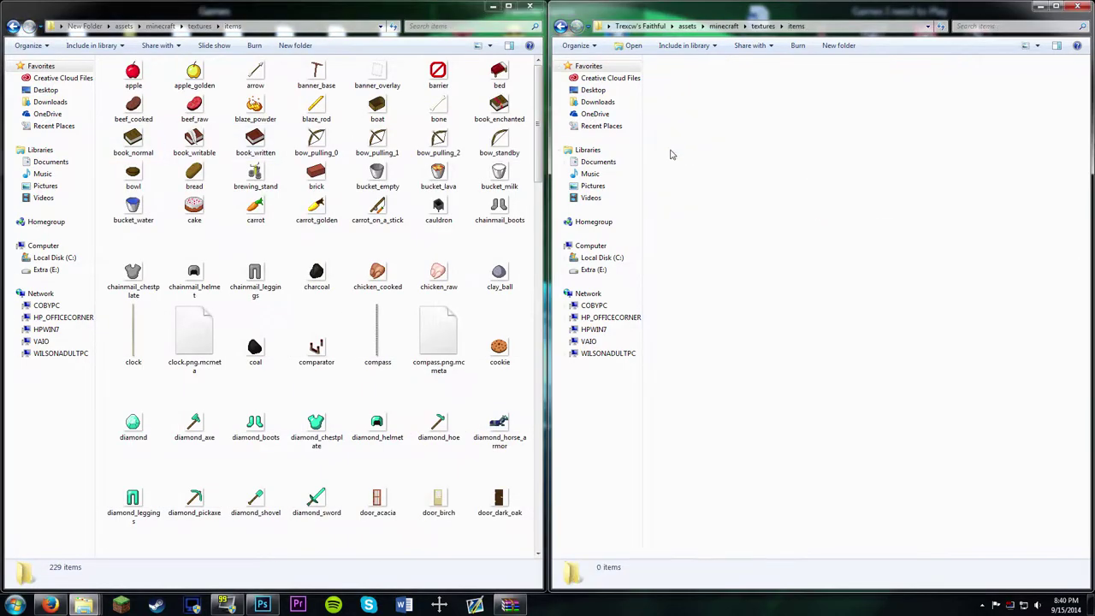
{"action": "left_click", "coordinate": [316, 75]}
{"action": "left_click", "coordinate": [438, 74], "text": "shift"}
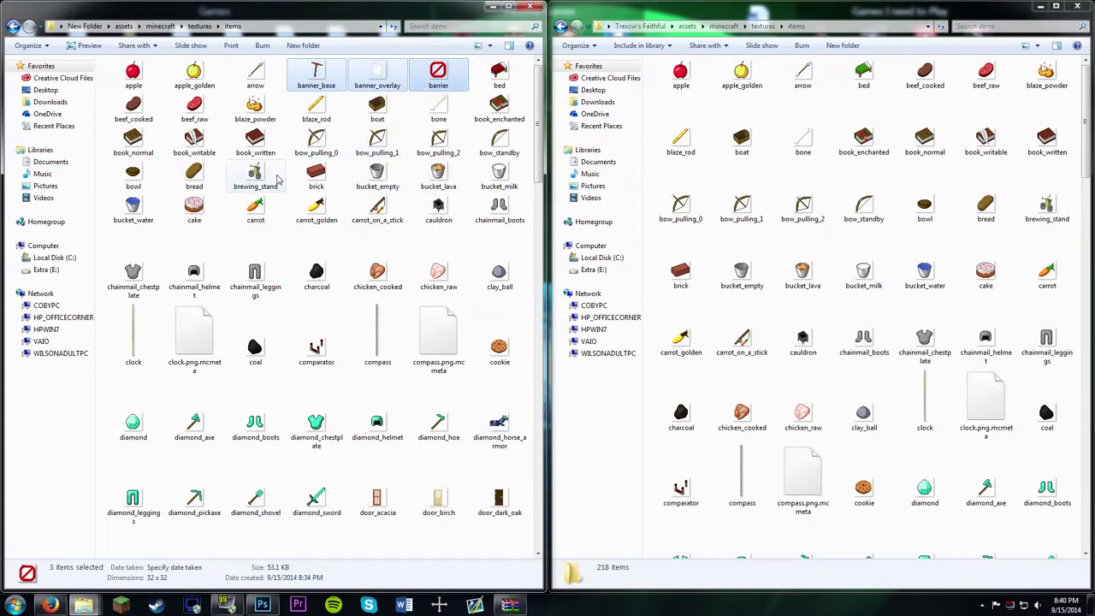
{"action": "left_click", "coordinate": [377, 504], "text": "ctrl"}
{"action": "left_click", "coordinate": [438, 505], "text": "ctrl"}
{"action": "left_click", "coordinate": [500, 505], "text": "ctrl"}
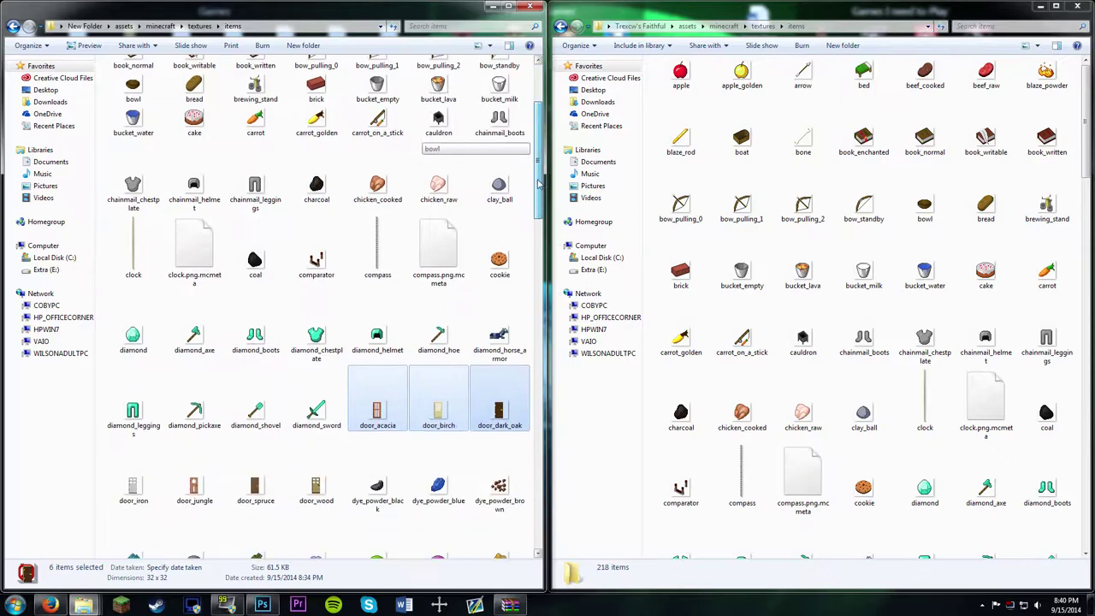
{"action": "scroll", "coordinate": [467, 343], "scroll_direction": "down", "scroll_amount": 3}
{"action": "left_click", "coordinate": [194, 248], "text": "ctrl"}
{"action": "left_click", "coordinate": [255, 248], "text": "ctrl"}
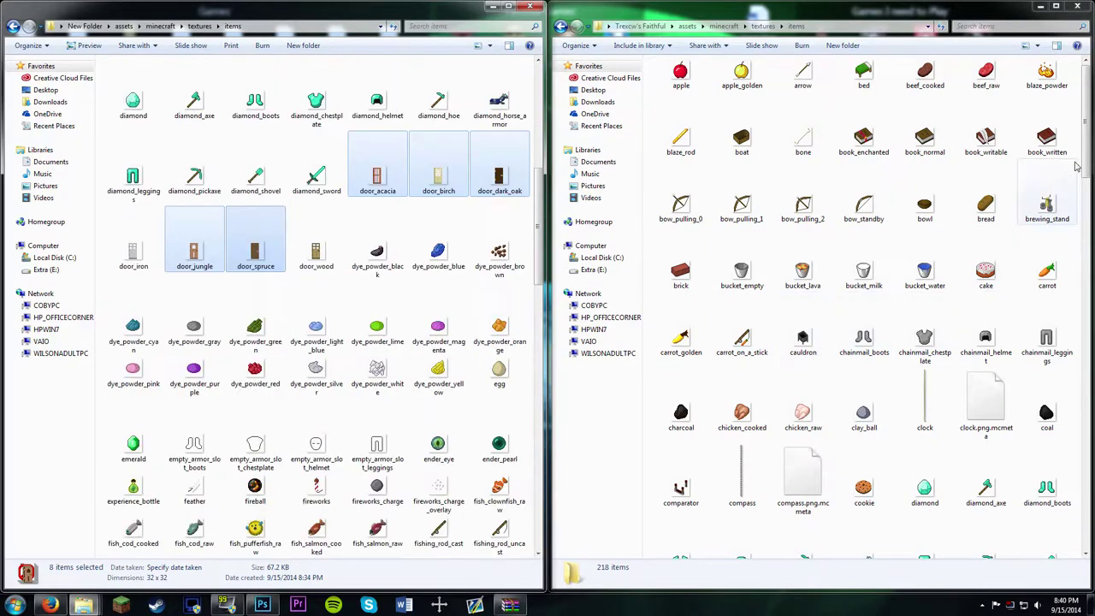
Add door_wood and door_iron to the selection, comparing with the pack's existing items.
{"action": "left_click", "coordinate": [773, 186]}
{"action": "scroll", "coordinate": [773, 186], "scroll_direction": "down", "scroll_amount": 3}
{"action": "left_click_drag", "start_coordinate": [537, 145], "coordinate": [537, 181]}
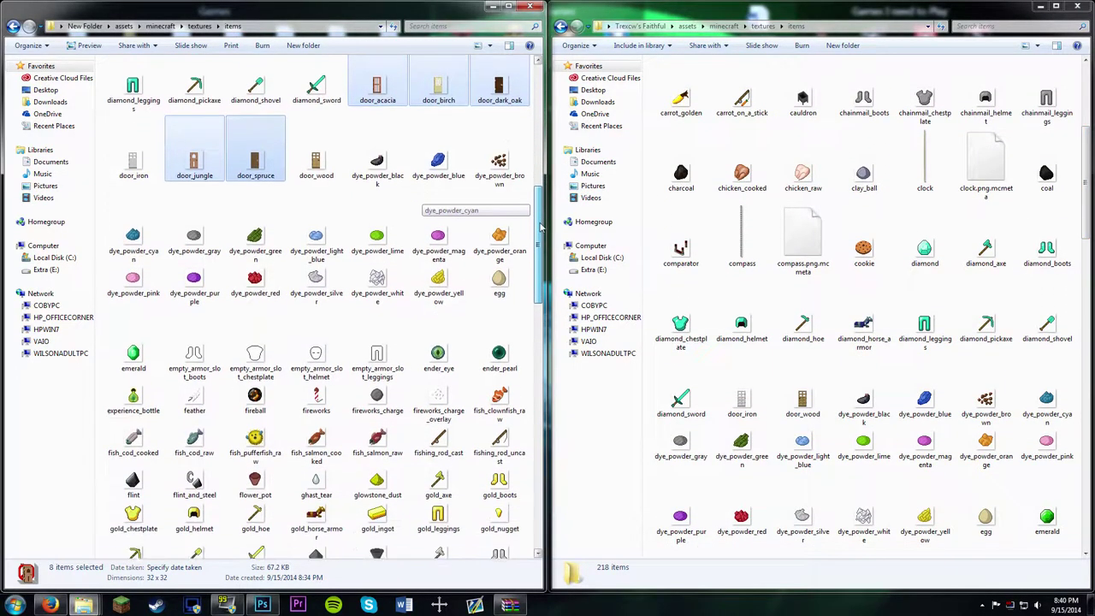
{"action": "left_click", "coordinate": [316, 146], "text": "ctrl"}
{"action": "left_click", "coordinate": [127, 141], "text": "ctrl"}
{"action": "scroll", "coordinate": [479, 248], "scroll_direction": "down", "scroll_amount": 4}
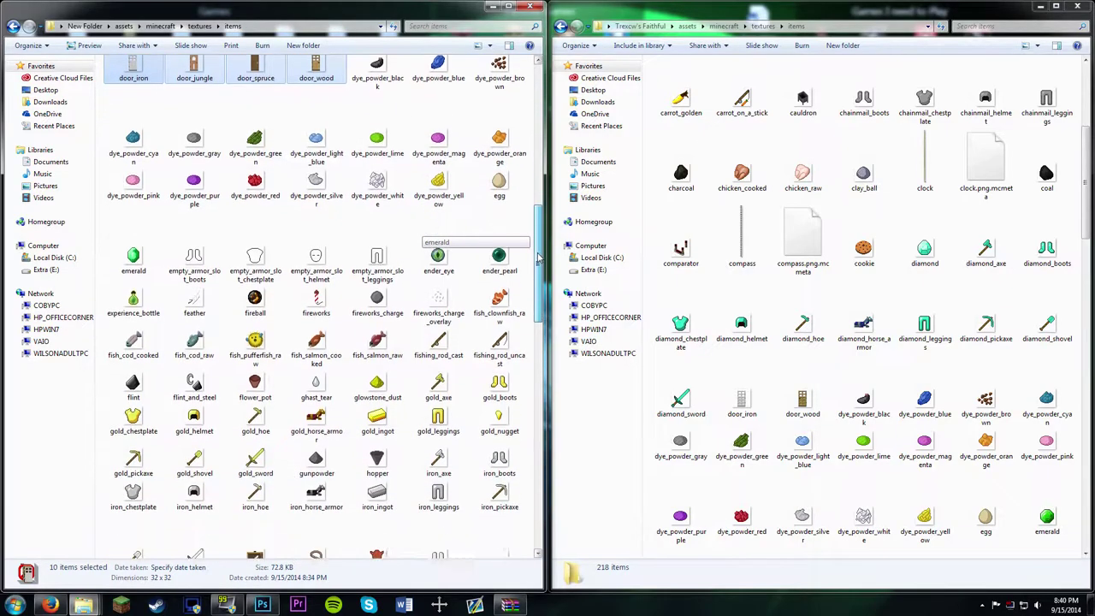
{"action": "left_click_drag", "start_coordinate": [532, 283], "coordinate": [526, 353]}
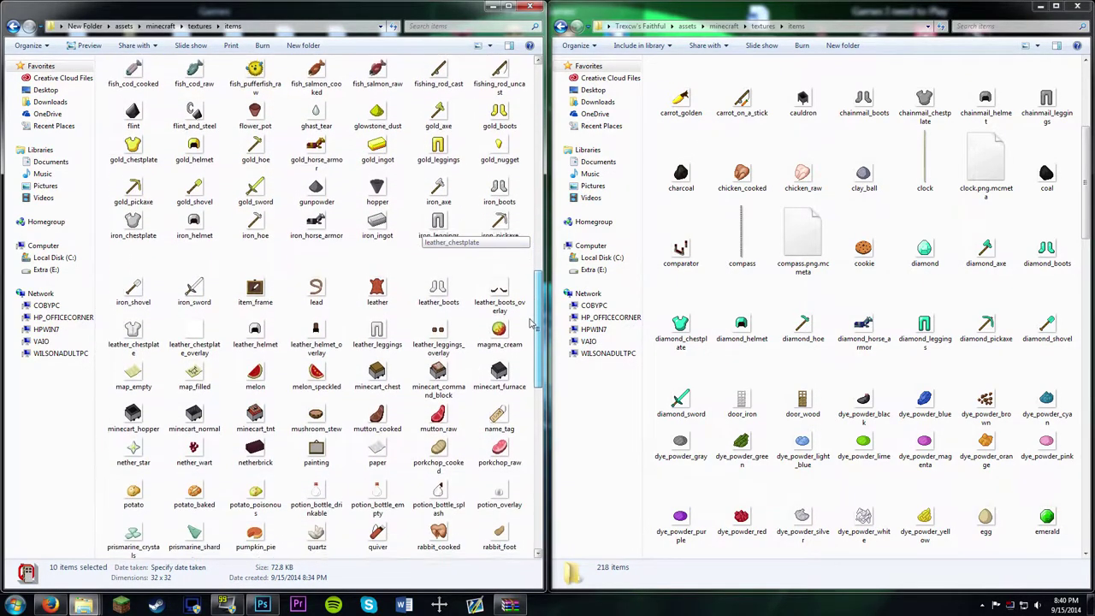
Add rabbit_hide and rabbit_raw to the selected textures further down the list.
{"action": "scroll", "coordinate": [935, 91], "scroll_direction": "down", "scroll_amount": 5}
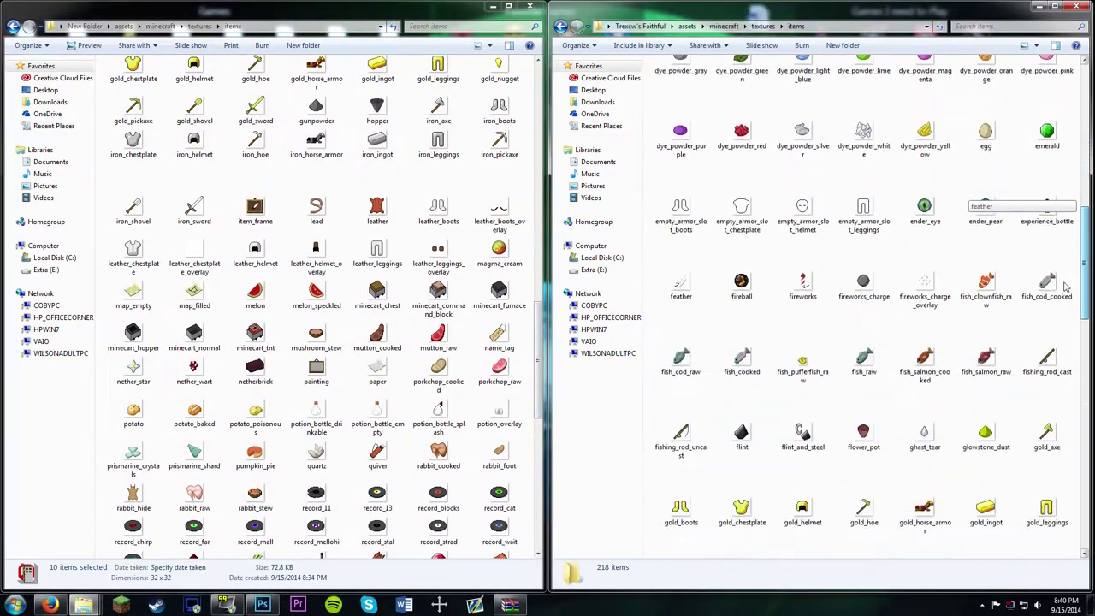
{"action": "scroll", "coordinate": [936, 92], "scroll_direction": "down", "scroll_amount": 5}
{"action": "scroll", "coordinate": [935, 91], "scroll_direction": "down", "scroll_amount": 3}
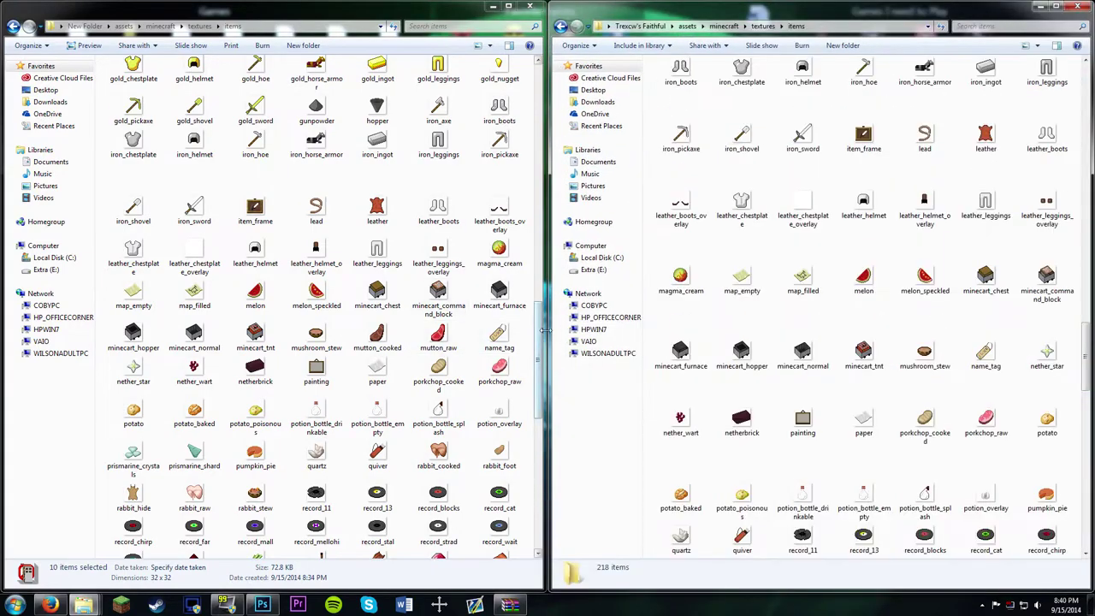
{"action": "scroll", "coordinate": [539, 364], "scroll_direction": "down", "scroll_amount": 2}
{"action": "scroll", "coordinate": [540, 363], "scroll_direction": "down", "scroll_amount": 1}
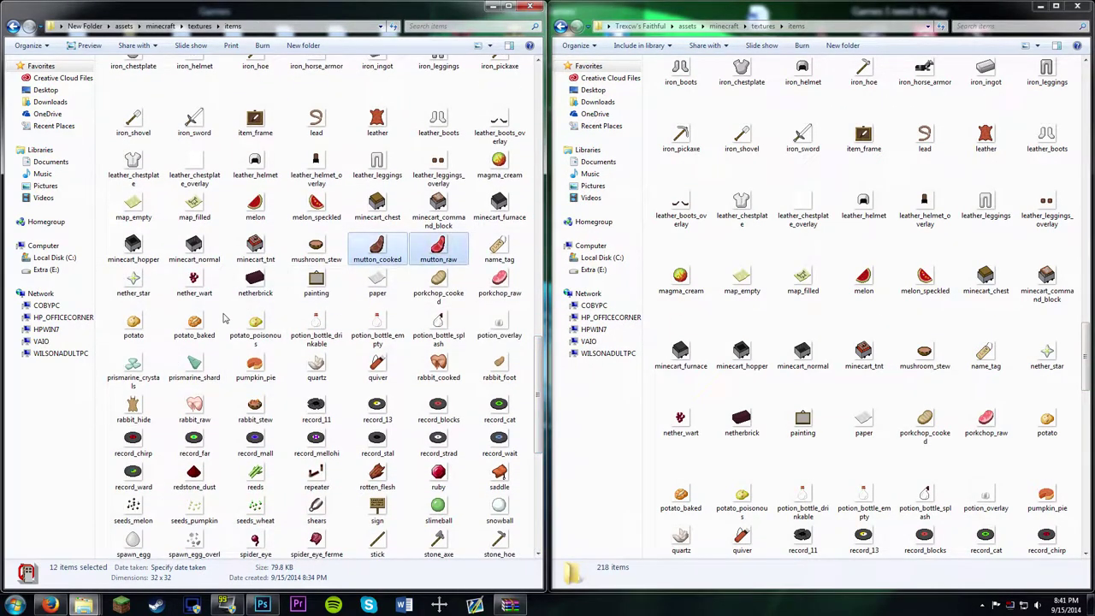
{"action": "left_click", "coordinate": [143, 407], "text": "ctrl"}
{"action": "left_click", "coordinate": [194, 407], "text": "ctrl"}
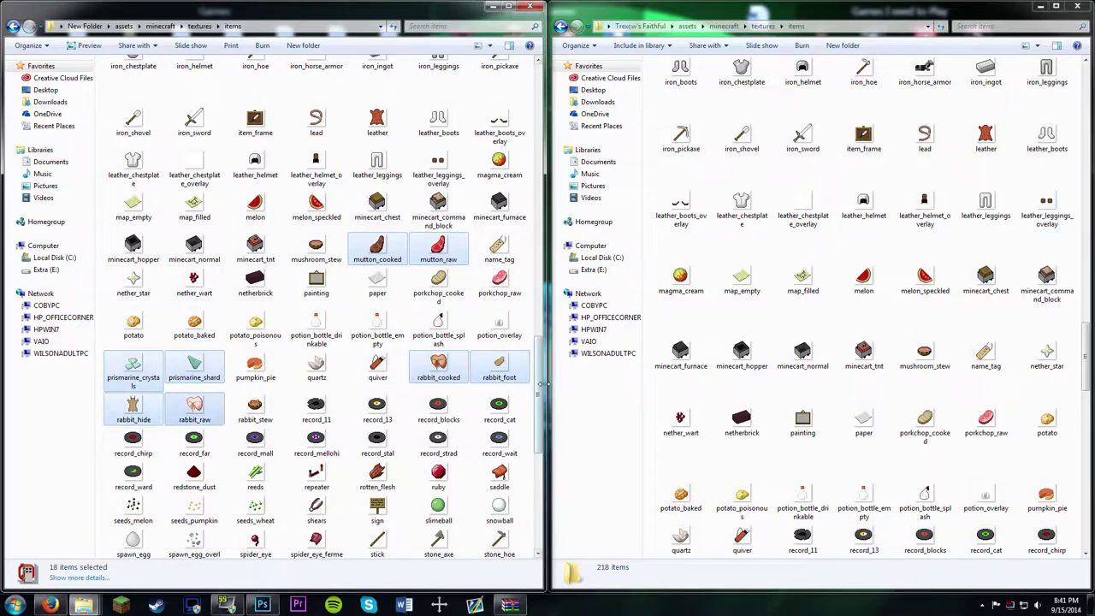
{"action": "scroll", "coordinate": [257, 385], "scroll_direction": "down", "scroll_amount": 4}
{"action": "scroll", "coordinate": [1068, 429], "scroll_direction": "down", "scroll_amount": 1}
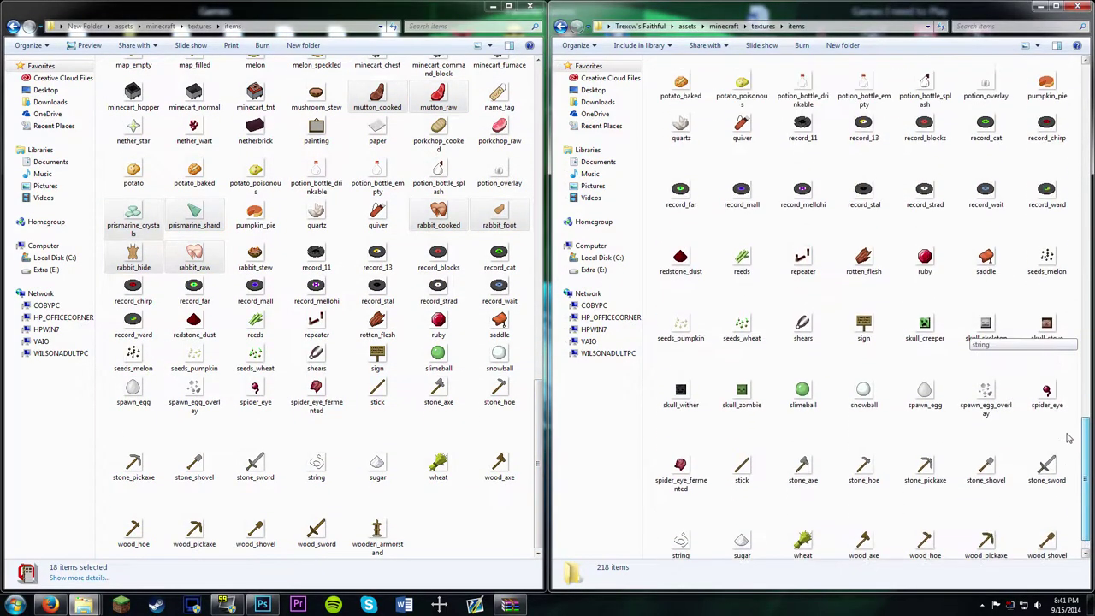
{"action": "scroll", "coordinate": [1068, 438], "scroll_direction": "down", "scroll_amount": 1}
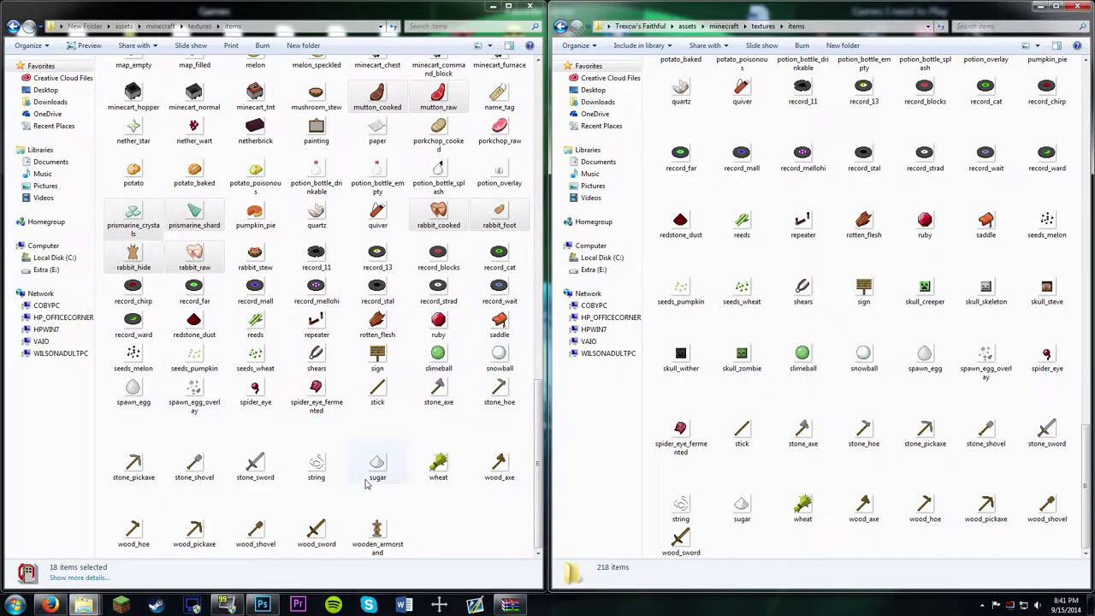
Move the selected textures into the pack's items folder, replacing the old door_iron.
{"action": "left_click_drag", "start_coordinate": [366, 485], "coordinate": [783, 283]}
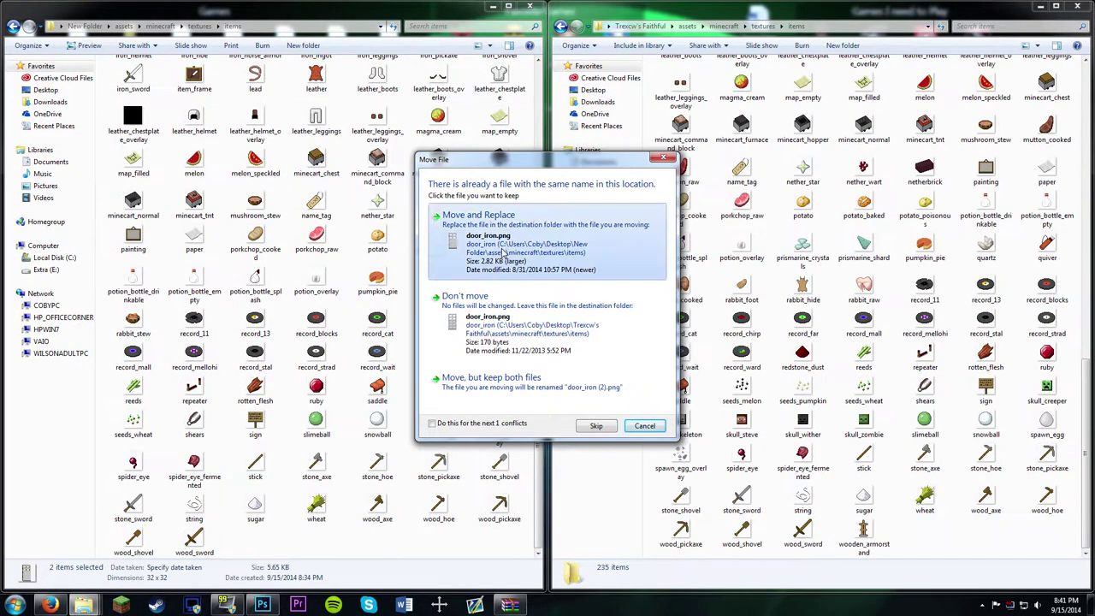
{"action": "left_click", "coordinate": [505, 253]}
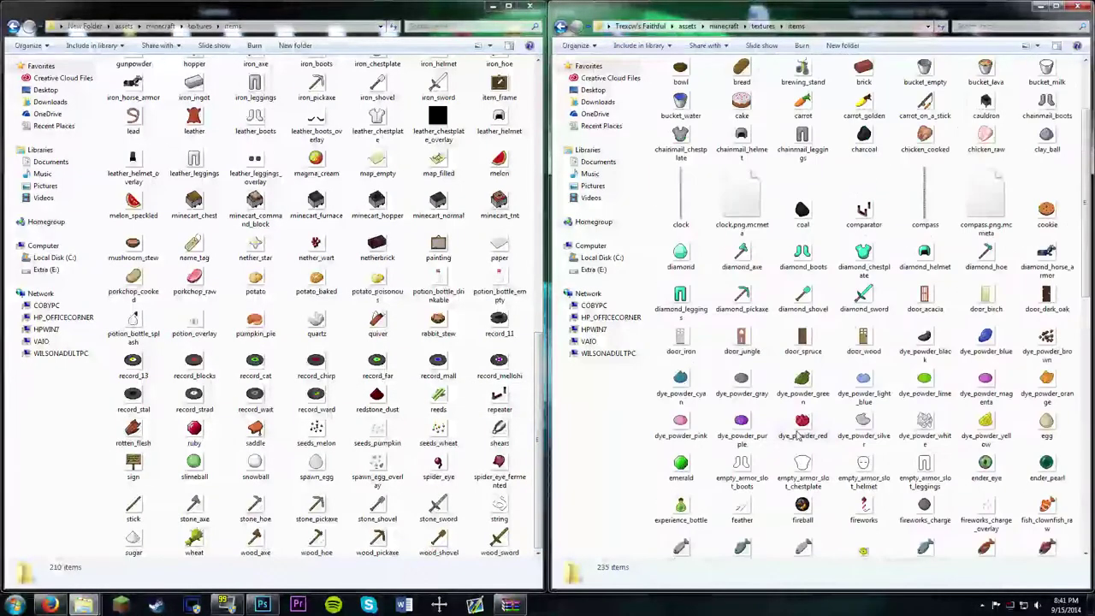
{"action": "right_click", "coordinate": [864, 342]}
Open door_wood in Photoshop and zoom in close on the door texture.
{"action": "left_click", "coordinate": [813, 149]}
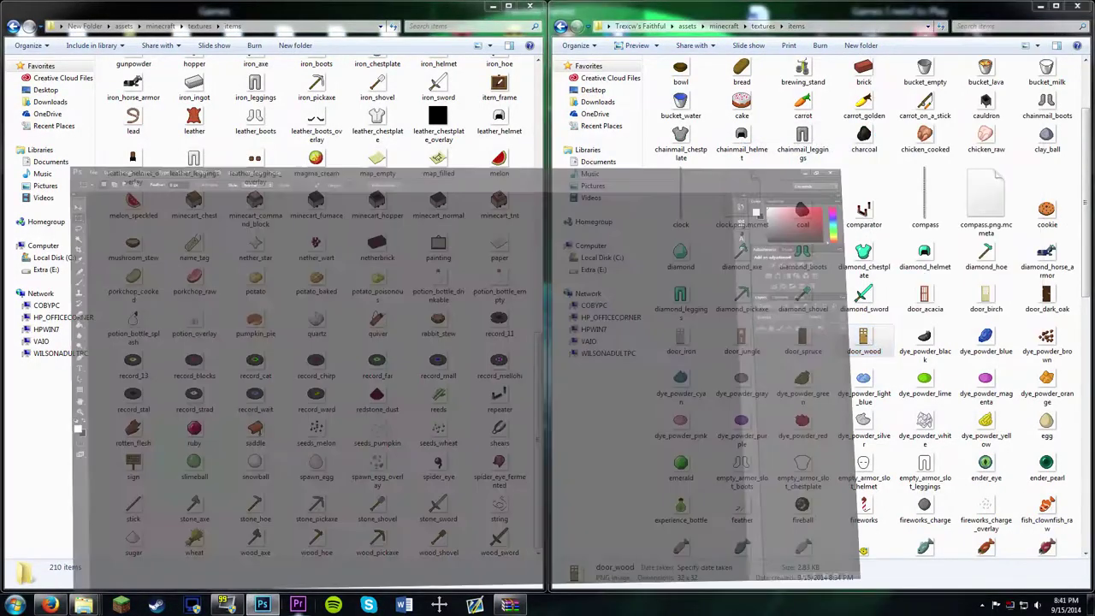
{"action": "key", "text": "ctrl+plus"}
{"action": "key", "text": "ctrl+plus"}
{"action": "key", "text": "ctrl+plus"}
{"action": "key", "text": "ctrl+plus"}
{"action": "key", "text": "ctrl+plus"}
{"action": "key", "text": "ctrl+plus"}
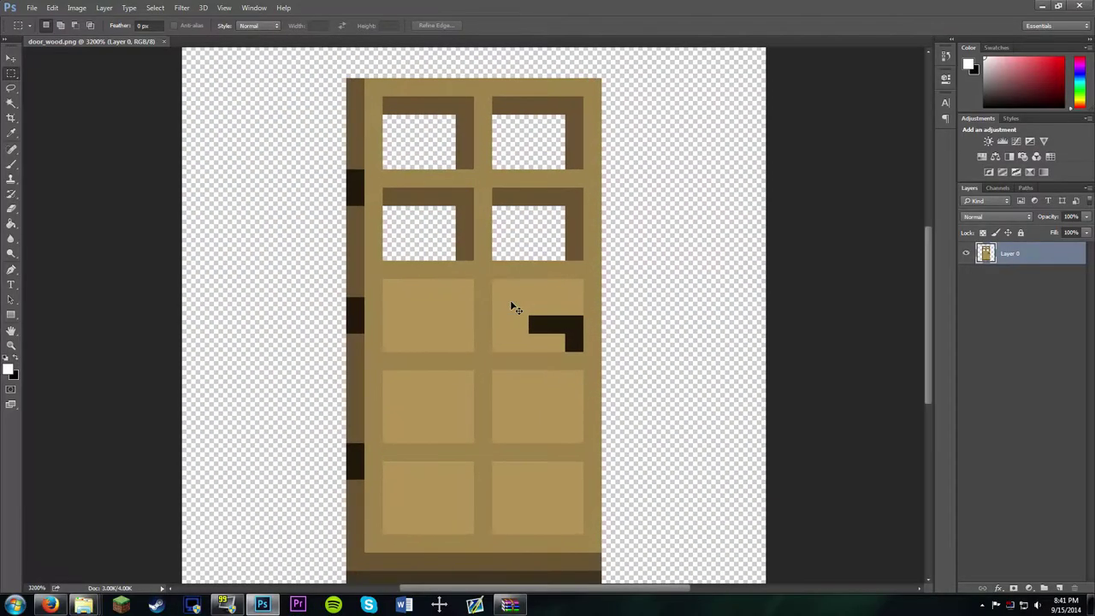
{"action": "mouse_move", "coordinate": [511, 605]}
{"action": "left_click", "coordinate": [198, 543]}
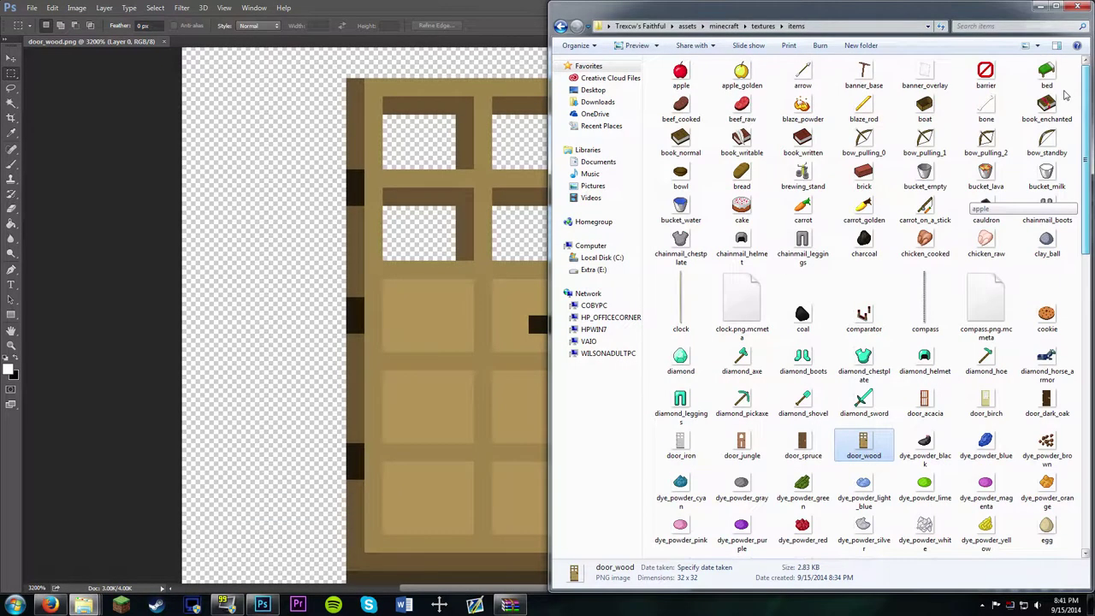
Search the blocks folder for 'paneglass' and drop the glass texture onto the door image.
{"action": "left_click", "coordinate": [1010, 26]}
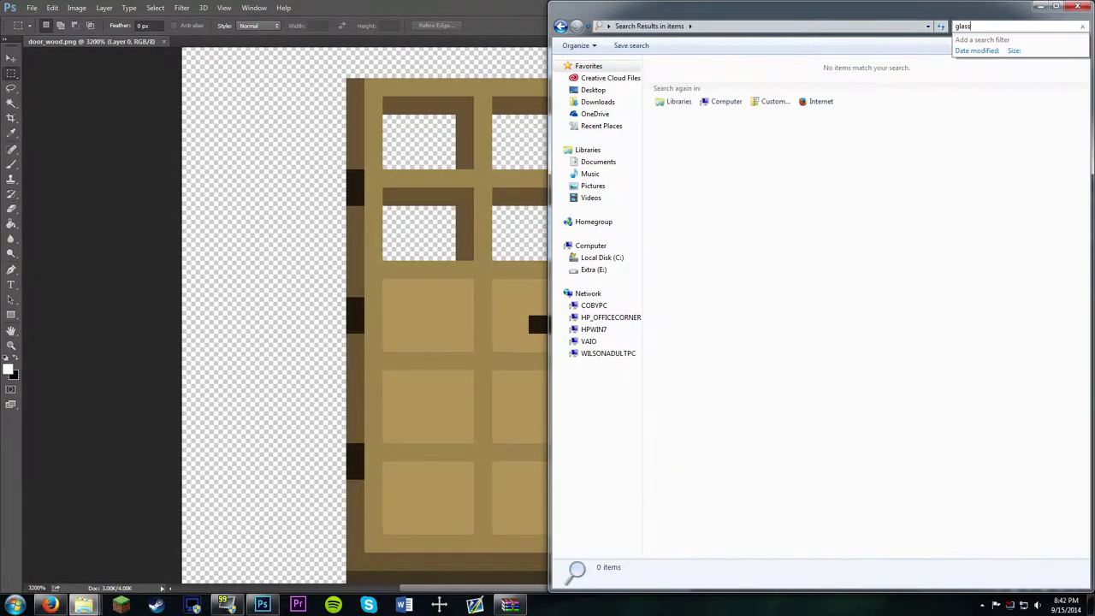
{"action": "left_click", "coordinate": [560, 25]}
{"action": "double_click", "coordinate": [710, 81]}
{"action": "left_click", "coordinate": [1010, 25]}
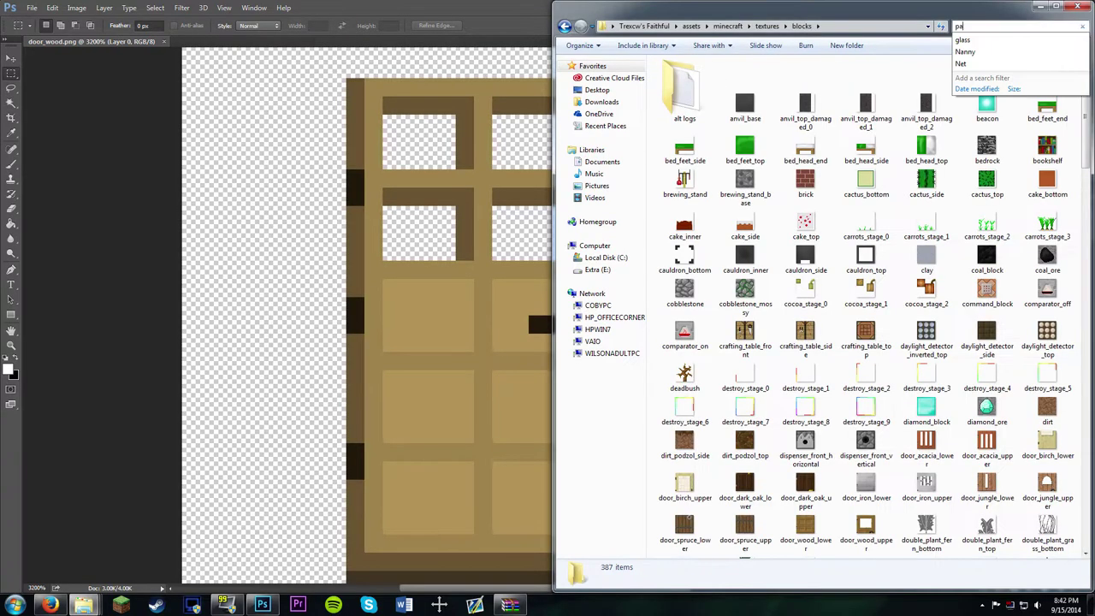
{"action": "type", "text": "pane"}
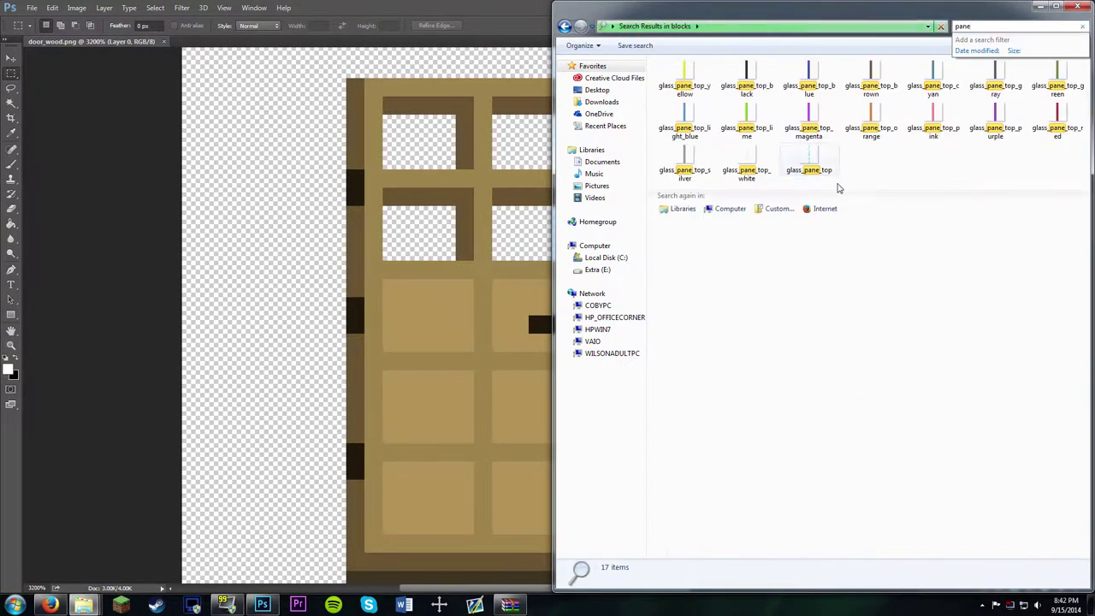
{"action": "type", "text": "glass"}
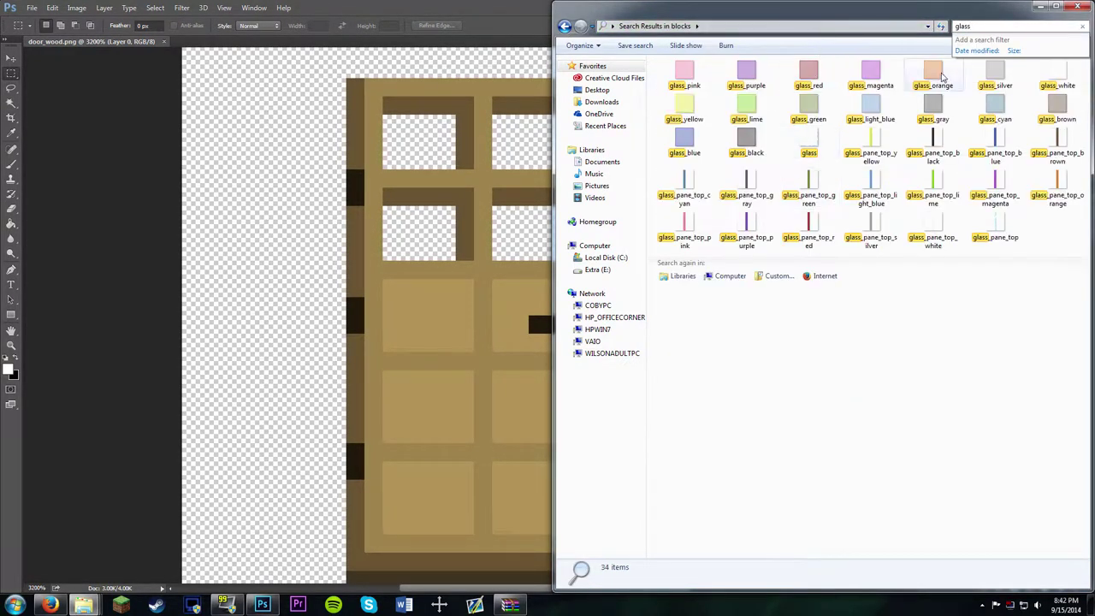
{"action": "left_click_drag", "start_coordinate": [684, 73], "coordinate": [464, 155]}
{"action": "scroll", "coordinate": [713, 297], "scroll_direction": "down", "scroll_amount": 2}
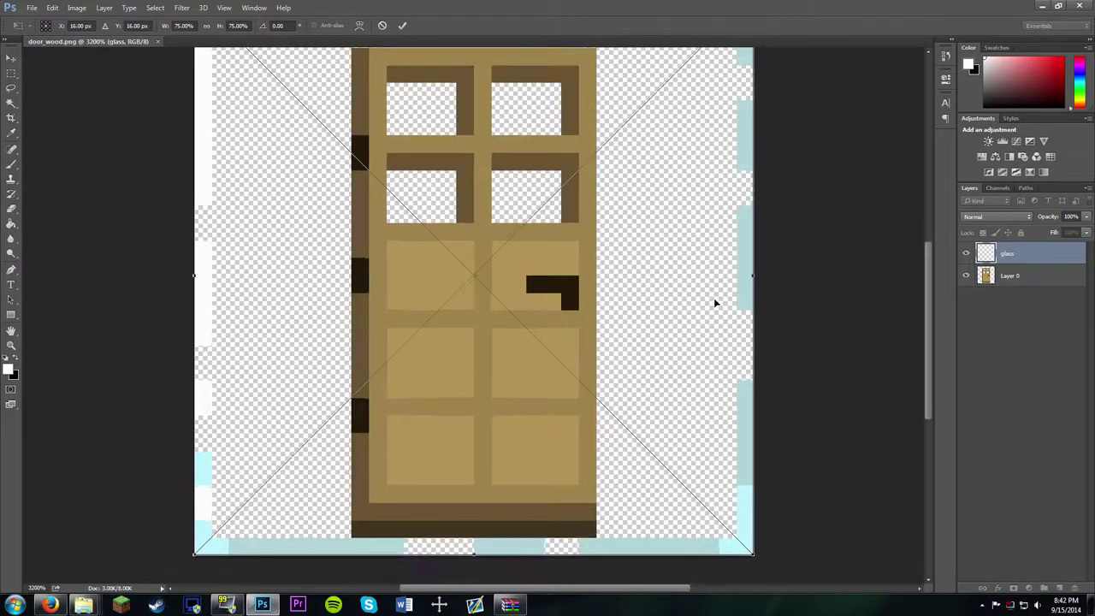
Search the blocks folder for 'oor' and place door_wood_upper over the door image.
{"action": "key", "text": "ctrl+minus"}
{"action": "left_click_drag", "start_coordinate": [619, 171], "coordinate": [540, 231]}
{"action": "key", "text": "ctrl+plus"}
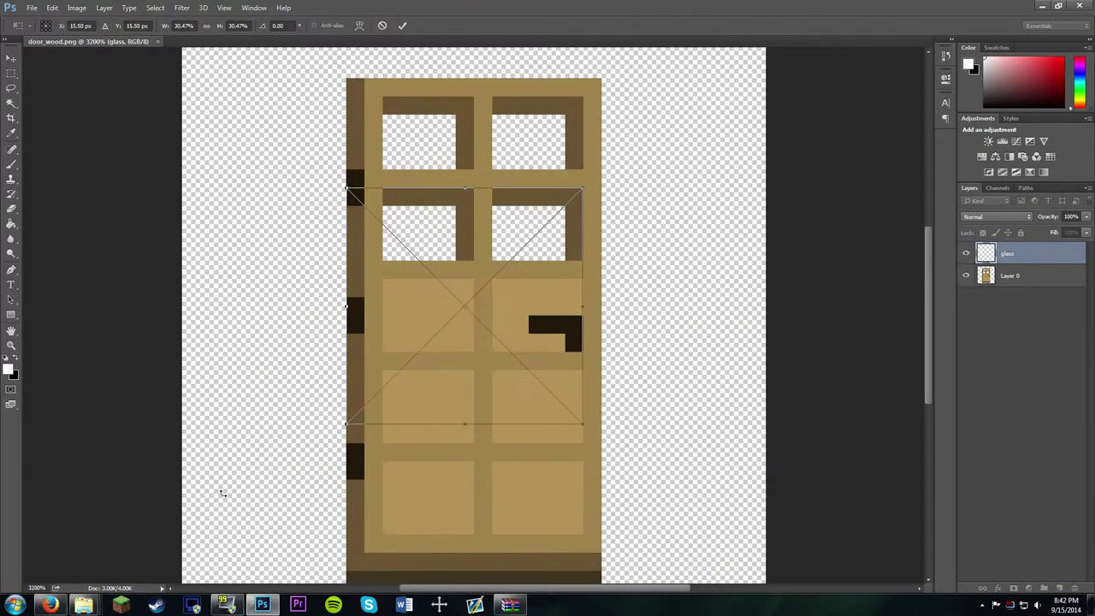
{"action": "left_click", "coordinate": [449, 544]}
{"action": "left_click", "coordinate": [535, 7]}
{"action": "left_click", "coordinate": [83, 605]}
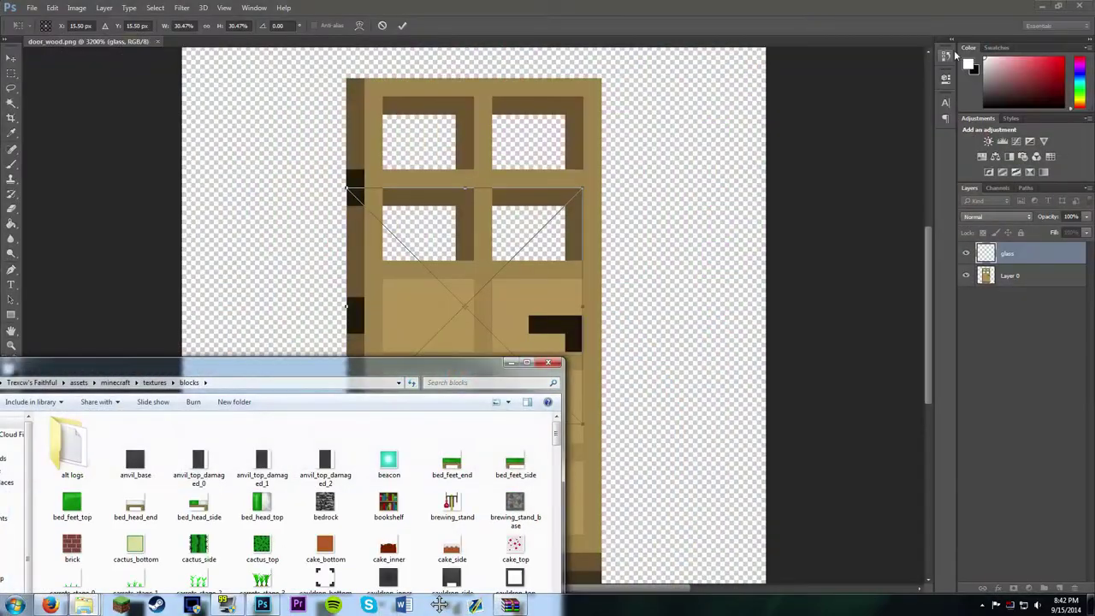
{"action": "left_click", "coordinate": [693, 46]}
{"action": "type", "text": "oor"}
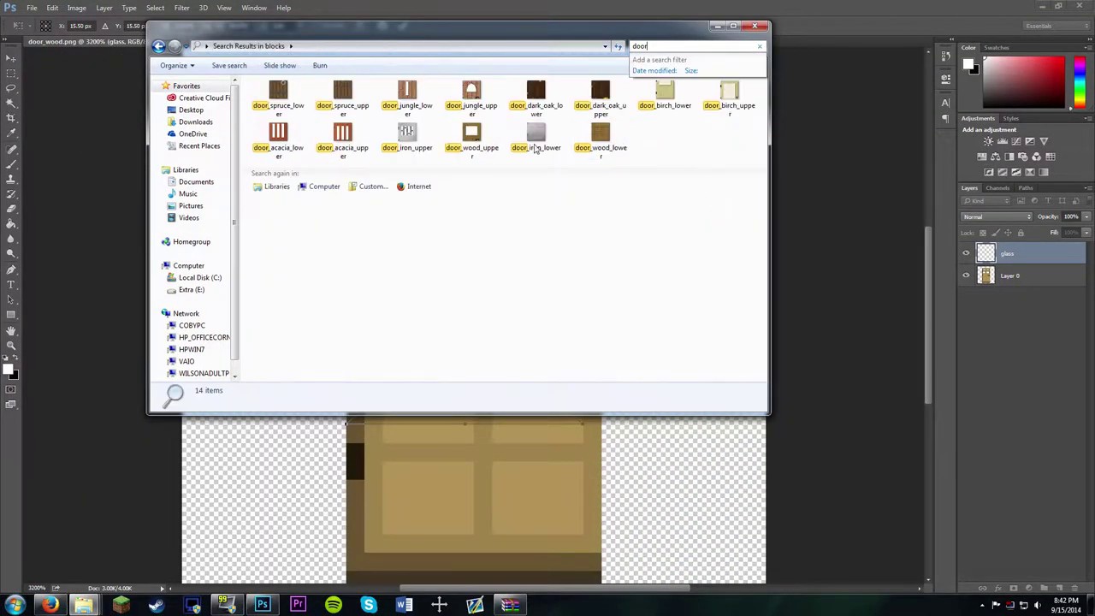
{"action": "left_click_drag", "start_coordinate": [471, 135], "coordinate": [519, 239]}
{"action": "mouse_move", "coordinate": [717, 29]}
{"action": "left_mouse_down"}
{"action": "mouse_move", "coordinate": [513, 343]}
{"action": "mouse_move", "coordinate": [514, 325]}
{"action": "left_mouse_up"}
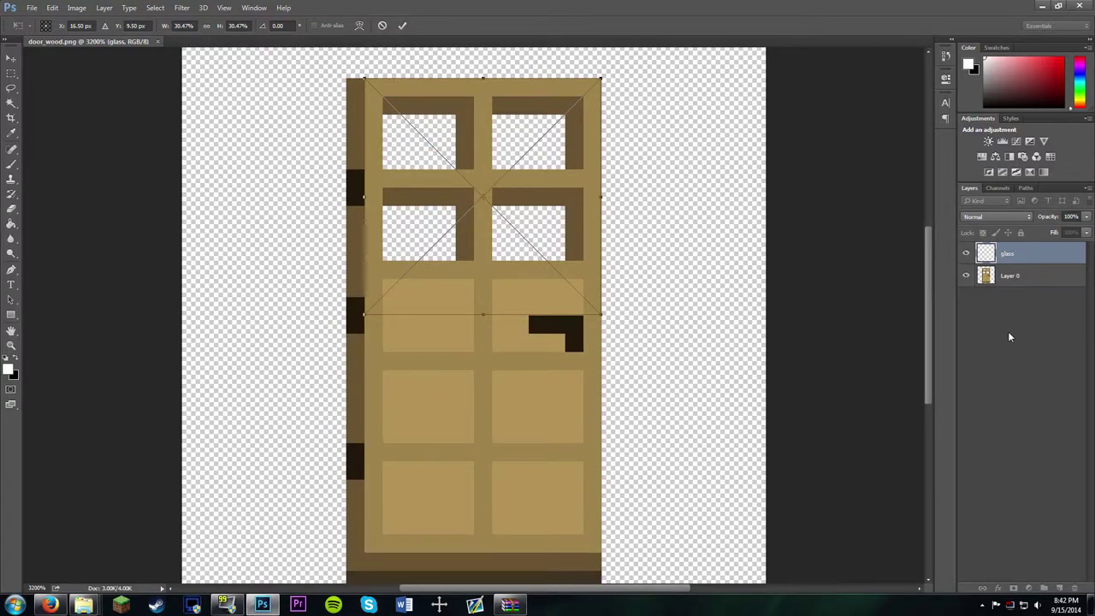
{"action": "key", "text": "Return"}
Delete the crossbars between the four window panes on the base door layer.
{"action": "left_click", "coordinate": [1027, 275]}
{"action": "left_click", "coordinate": [966, 254]}
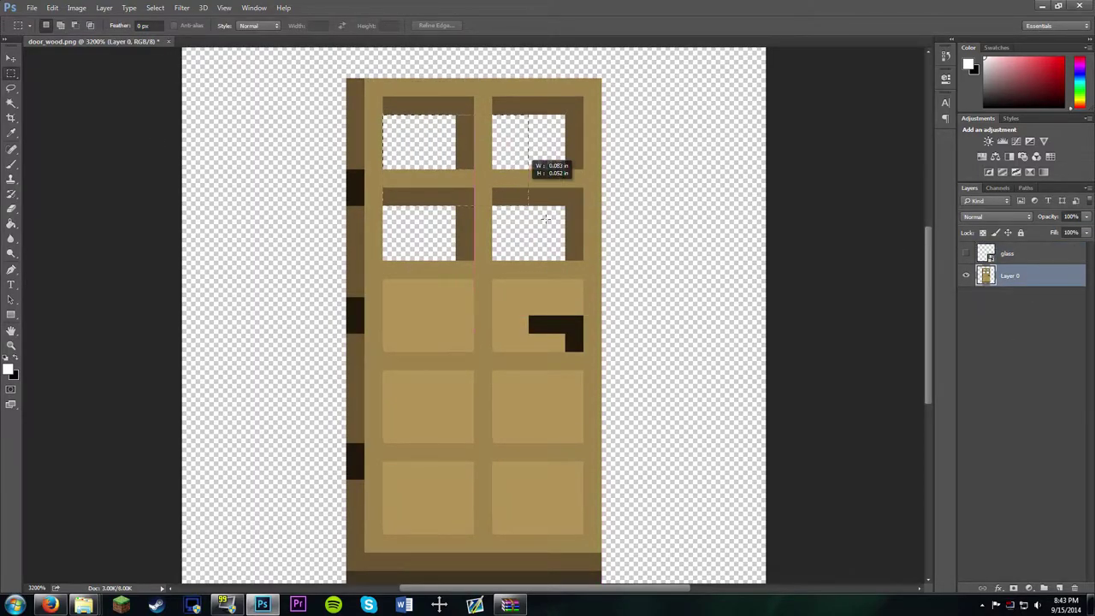
{"action": "key", "text": "Delete"}
{"action": "left_click", "coordinate": [966, 253]}
{"action": "key", "text": "v"}
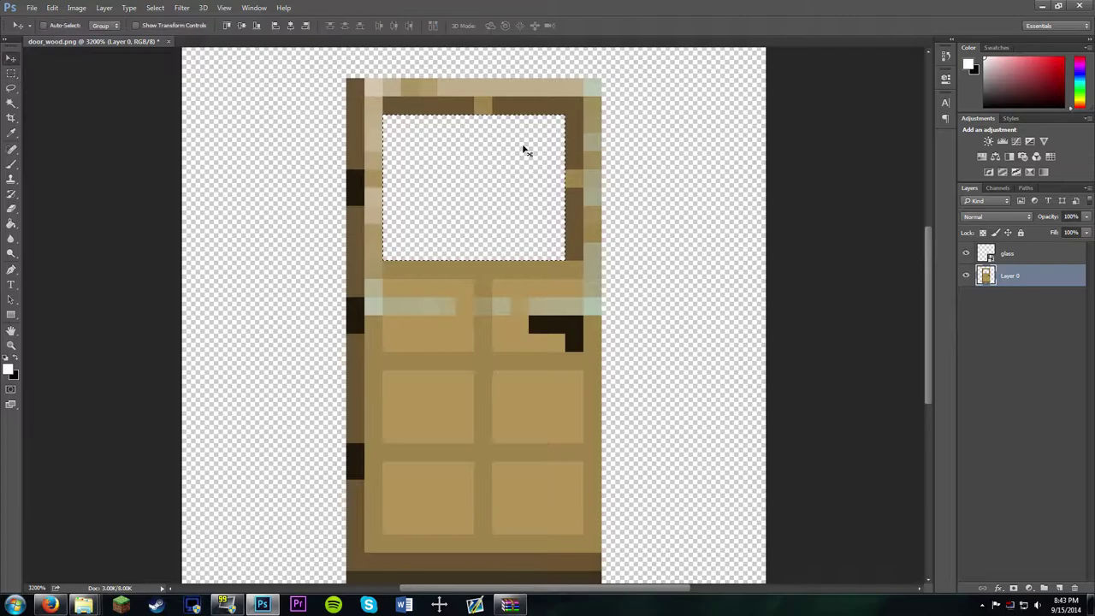
{"action": "left_click", "coordinate": [525, 152]}
{"action": "left_click", "coordinate": [548, 228]}
Move and free-transform the glass layer so it exactly fills the door's window opening.
{"action": "left_click", "coordinate": [1031, 255]}
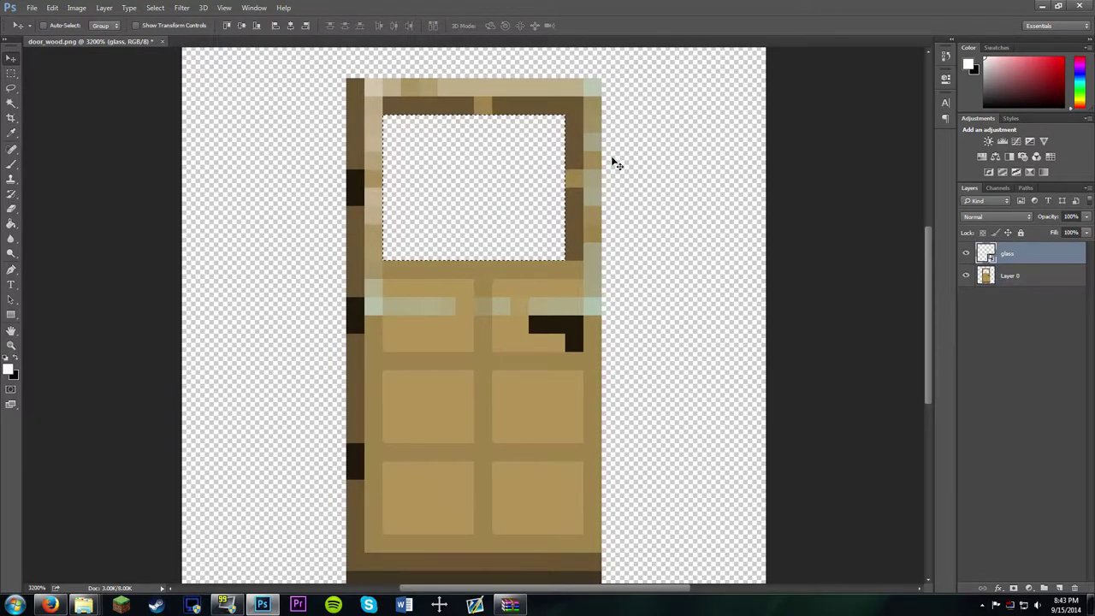
{"action": "left_click_drag", "start_coordinate": [559, 109], "coordinate": [524, 146]}
{"action": "key", "text": "ctrl+t"}
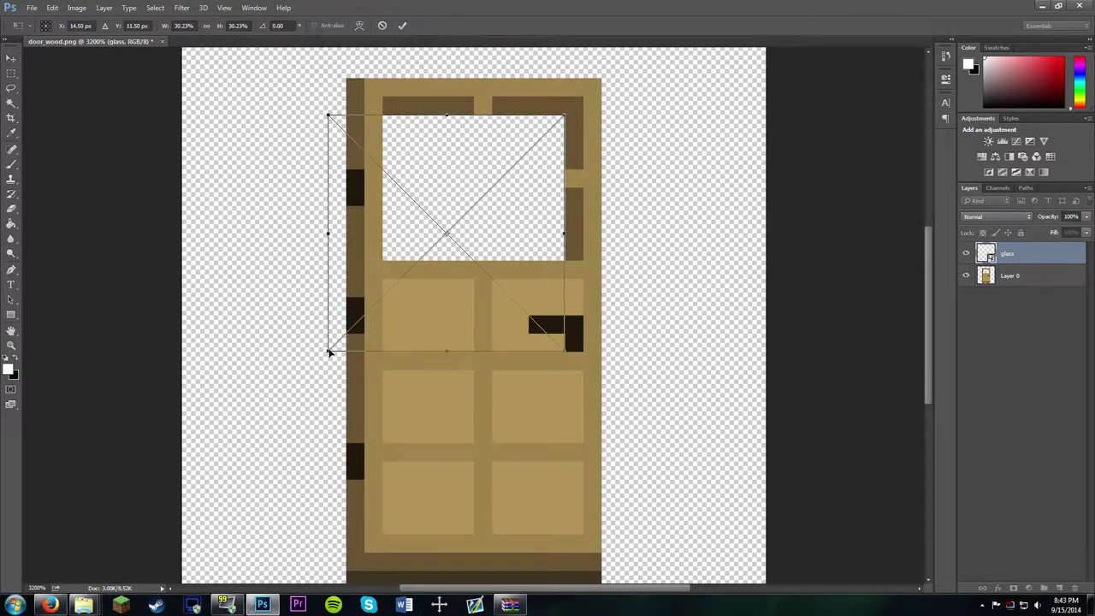
{"action": "left_click_drag", "start_coordinate": [335, 346], "coordinate": [382, 260]}
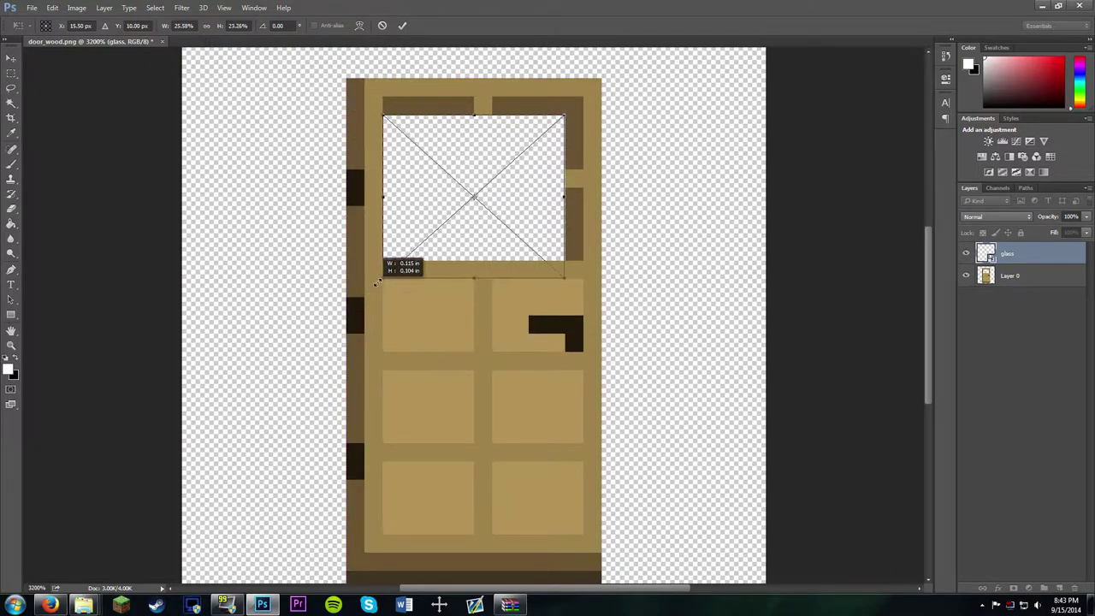
{"action": "key", "text": "Return"}
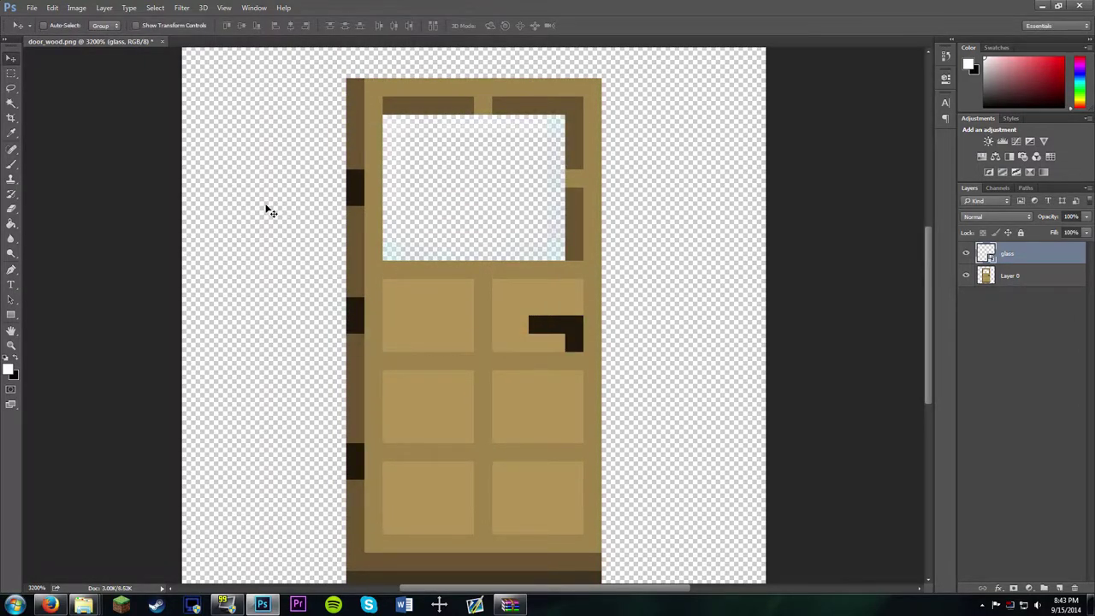
{"action": "left_click", "coordinate": [1040, 6]}
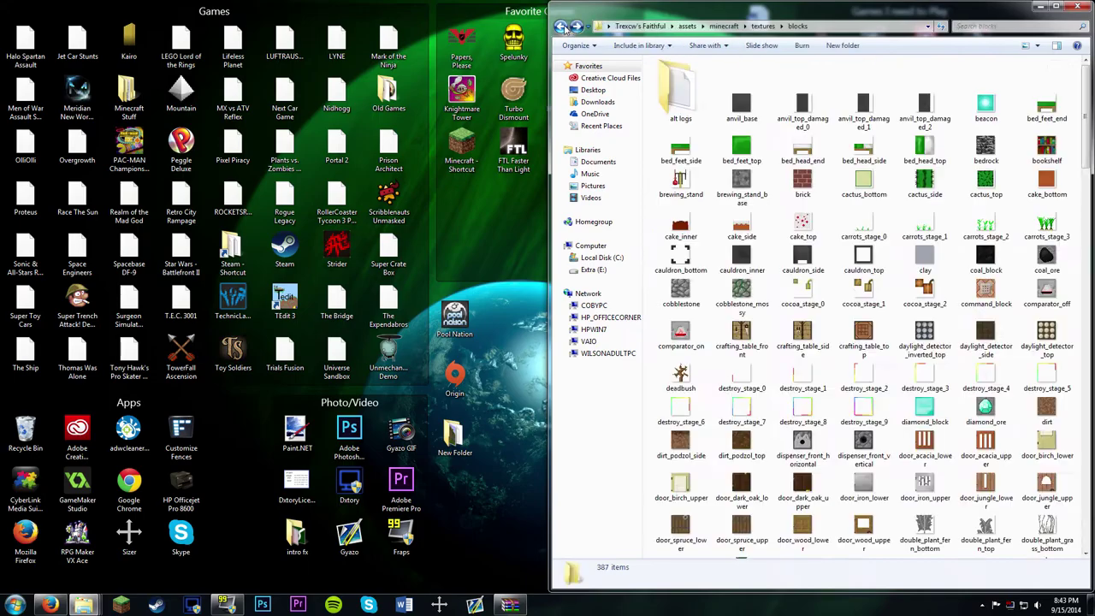
Open the misc folders in both windows and move forcefield into the pack's misc folder.
{"action": "left_click", "coordinate": [563, 26]}
{"action": "double_click", "coordinate": [745, 159]}
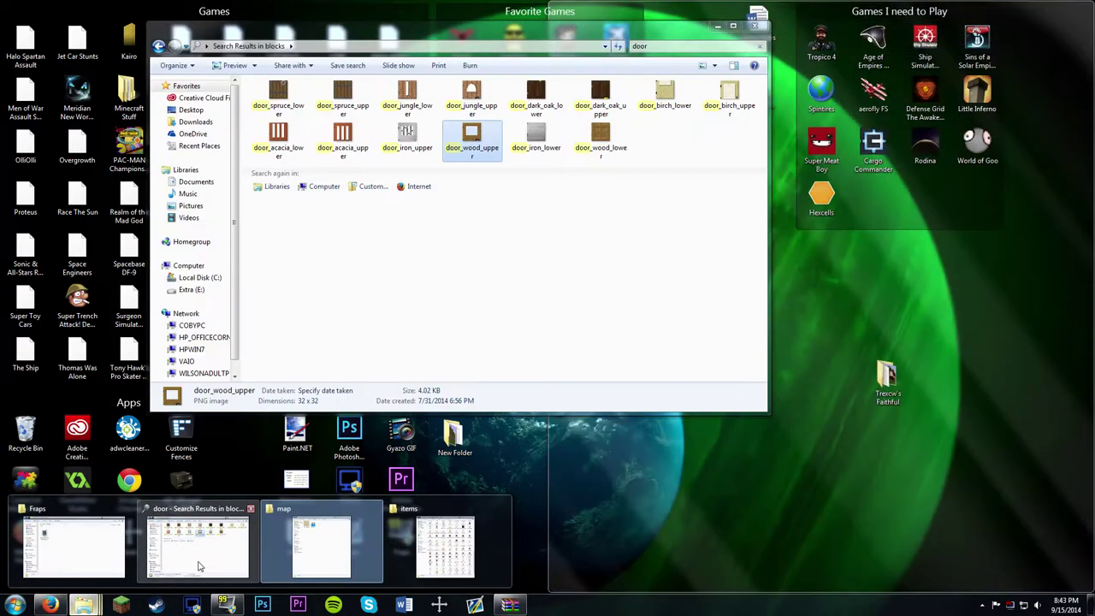
{"action": "left_click", "coordinate": [250, 508]}
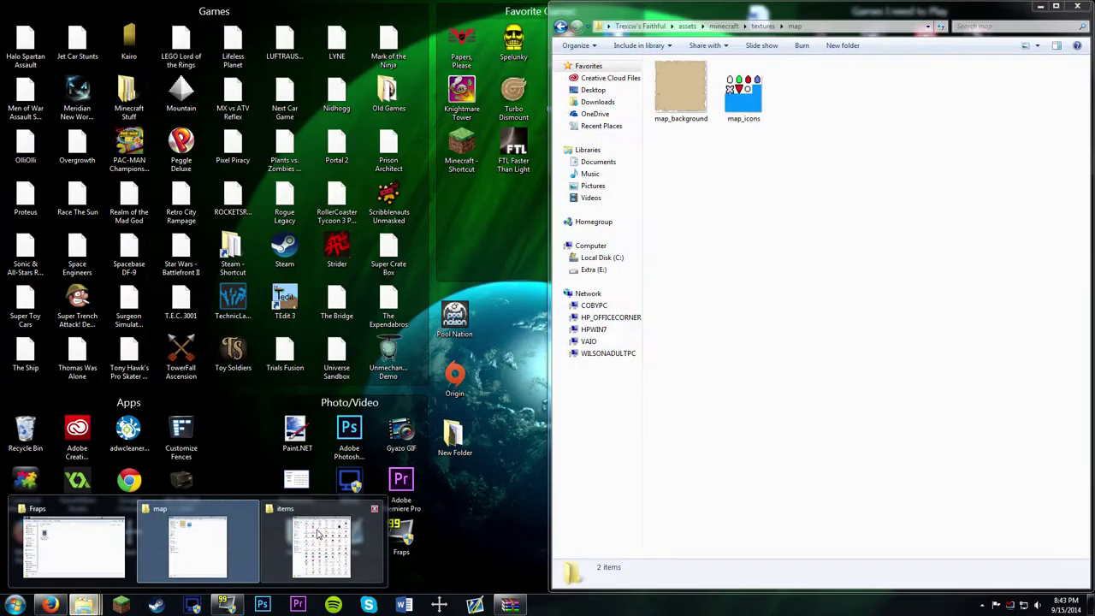
{"action": "left_click", "coordinate": [334, 544]}
{"action": "left_click", "coordinate": [199, 26]}
{"action": "double_click", "coordinate": [128, 156]}
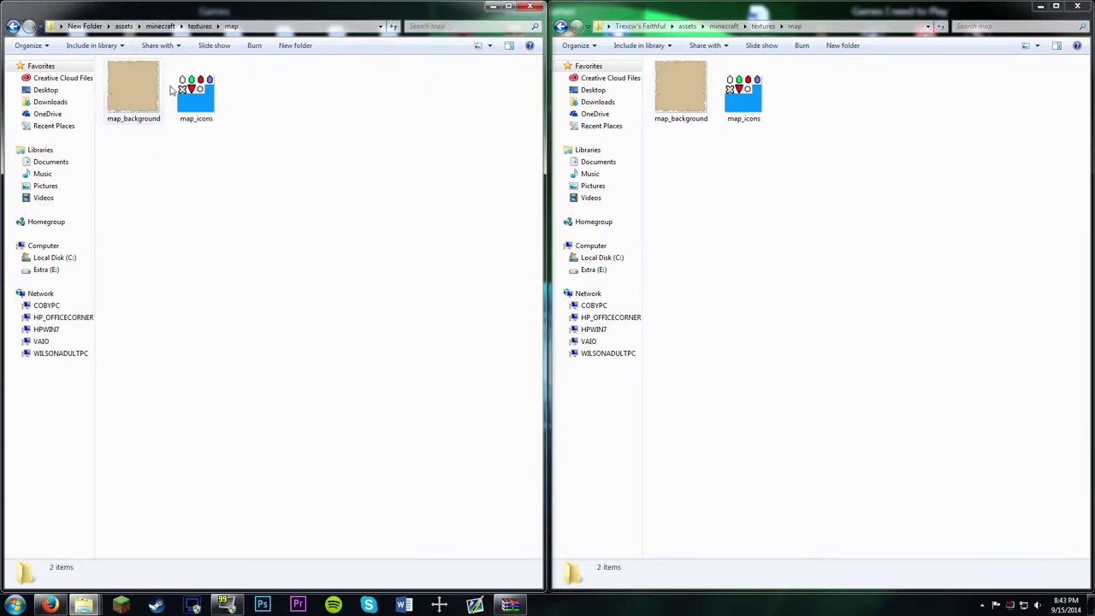
{"action": "key", "text": "BackSpace"}
{"action": "double_click", "coordinate": [128, 169]}
{"action": "left_click", "coordinate": [762, 25]}
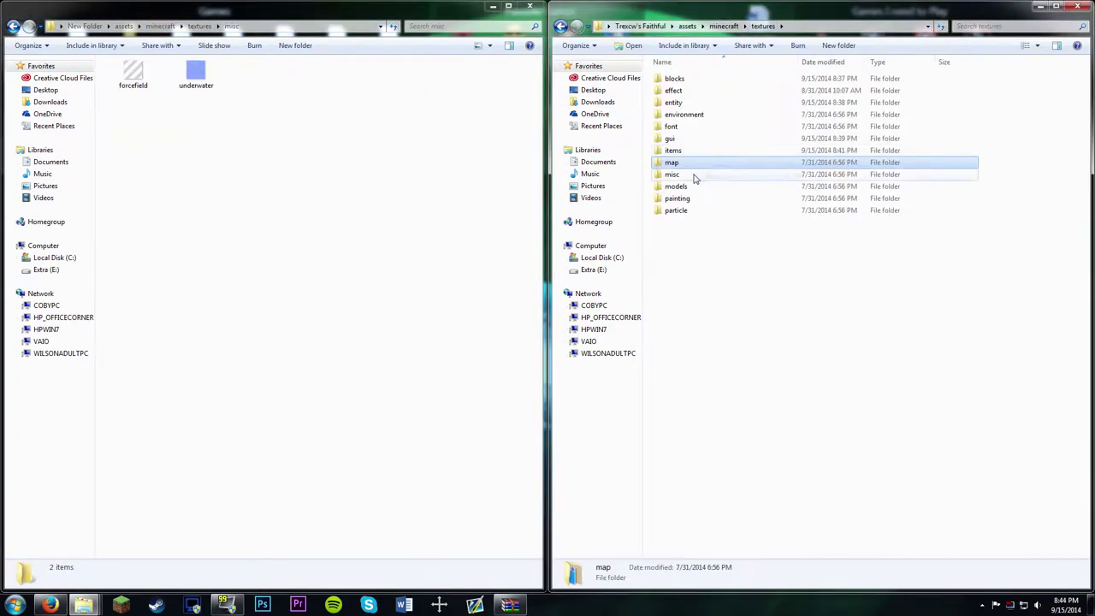
{"action": "double_click", "coordinate": [692, 177]}
{"action": "left_click_drag", "start_coordinate": [124, 75], "coordinate": [804, 205]}
Browse the models, armor, painting and particle folders in both windows.
{"action": "left_click", "coordinate": [763, 26]}
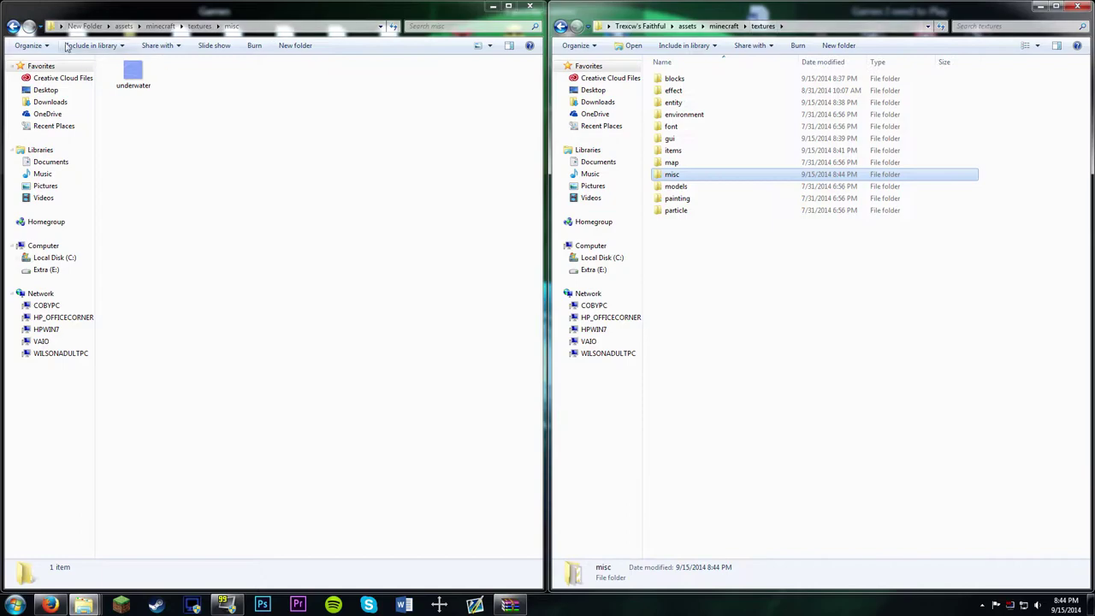
{"action": "left_click", "coordinate": [200, 26]}
{"action": "double_click", "coordinate": [128, 181]}
{"action": "double_click", "coordinate": [122, 75]}
{"action": "left_click", "coordinate": [13, 26]}
{"action": "left_click", "coordinate": [14, 25]}
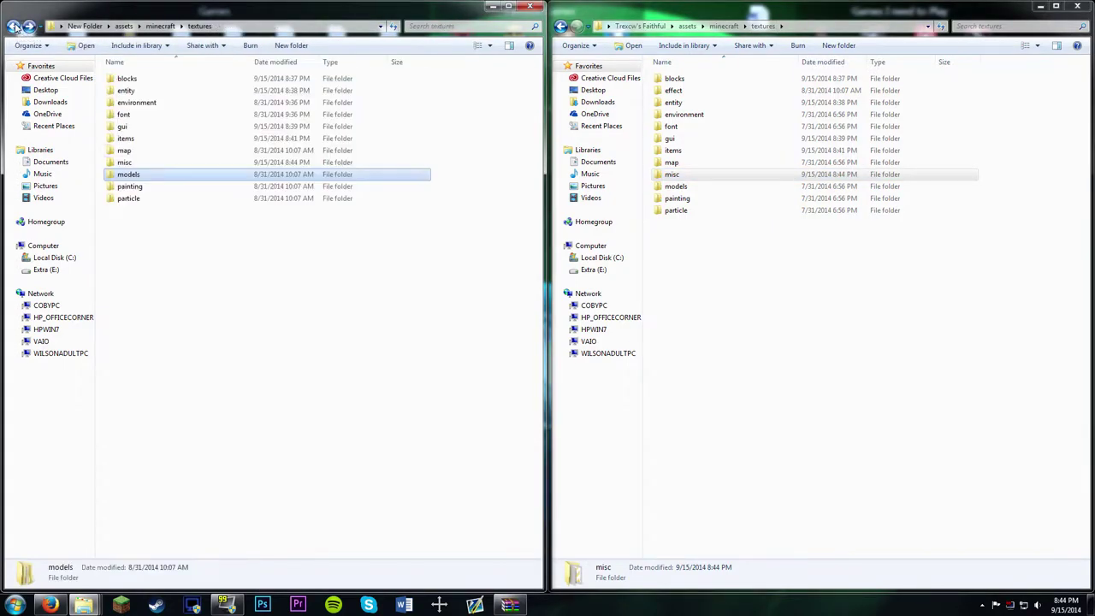
{"action": "double_click", "coordinate": [128, 193]}
{"action": "left_click", "coordinate": [14, 26]}
{"action": "double_click", "coordinate": [174, 207]}
{"action": "double_click", "coordinate": [676, 210]}
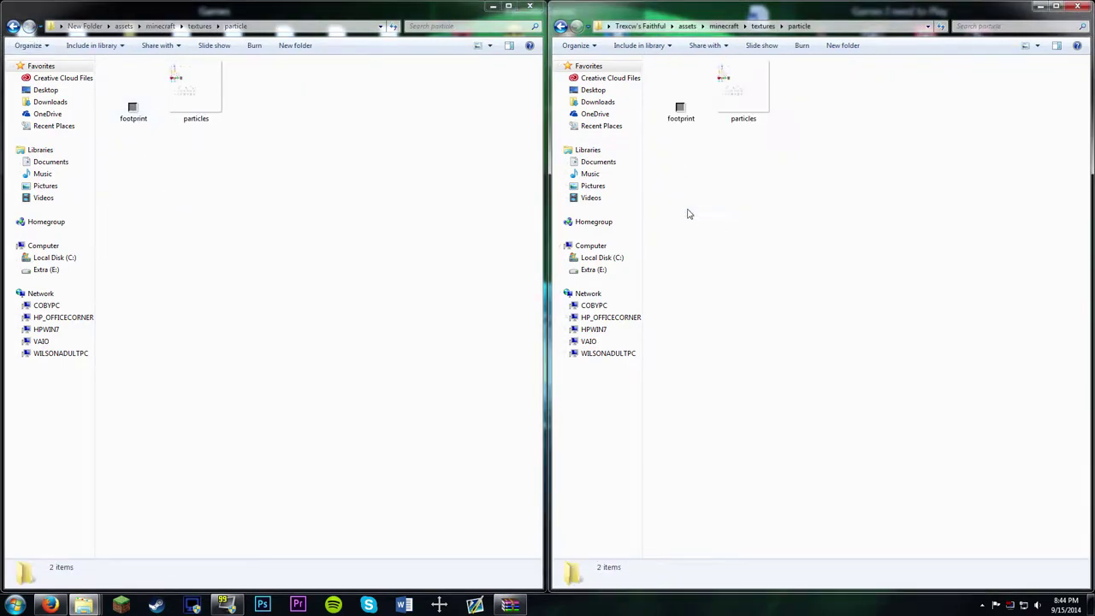
{"action": "left_click", "coordinate": [560, 25]}
{"action": "left_click", "coordinate": [14, 25]}
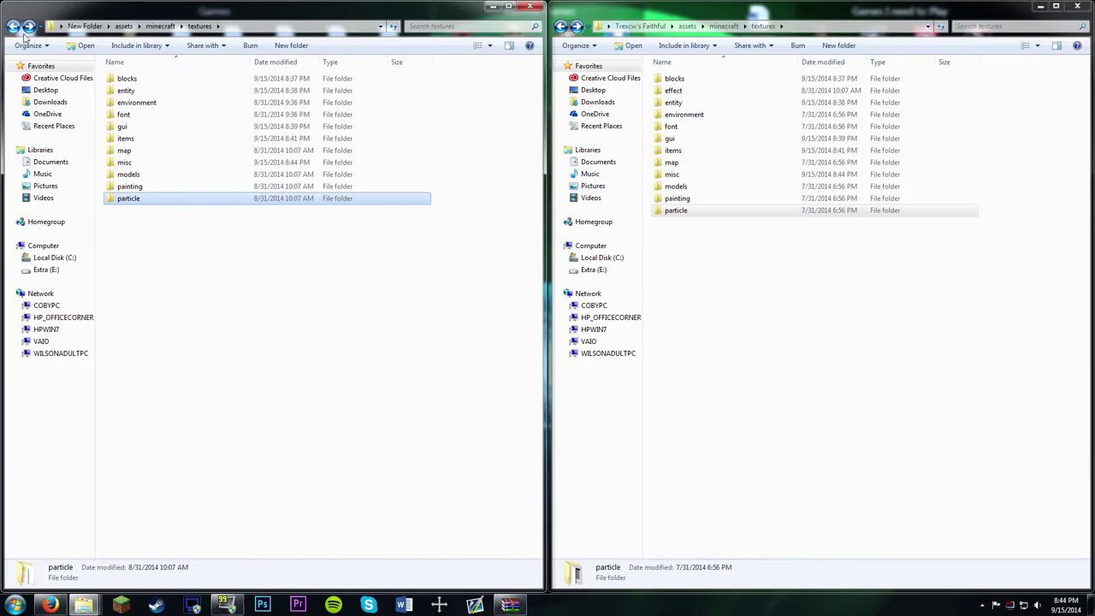
Maximize the remaining window and open door_iron from the items folder in Photoshop.
{"action": "left_click", "coordinate": [529, 7]}
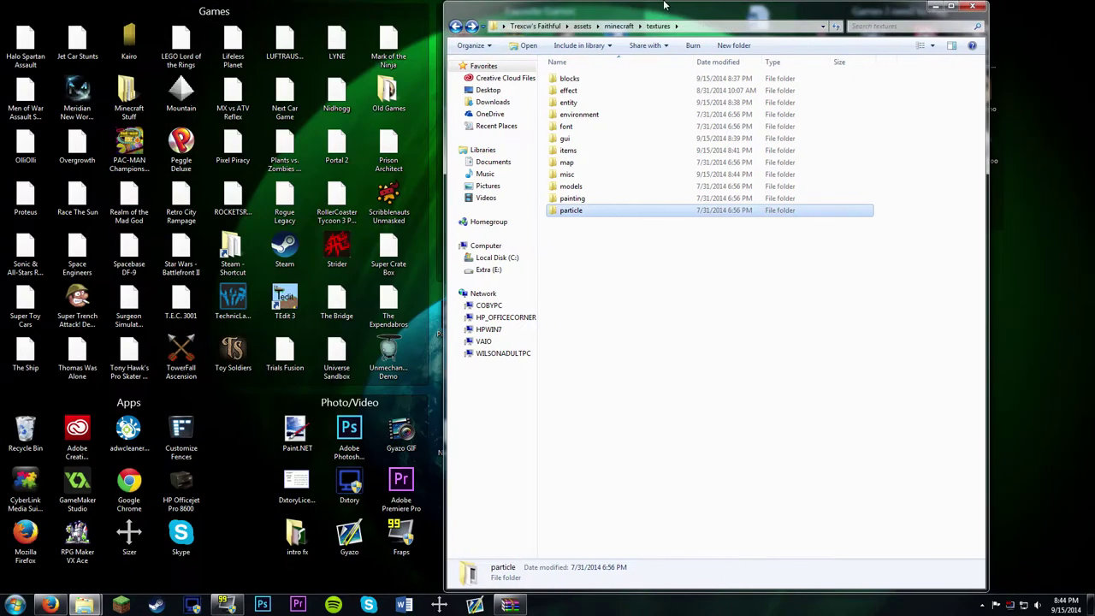
{"action": "left_click", "coordinate": [972, 7]}
{"action": "double_click", "coordinate": [129, 148]}
{"action": "scroll", "coordinate": [547, 328], "scroll_direction": "up", "scroll_amount": 3}
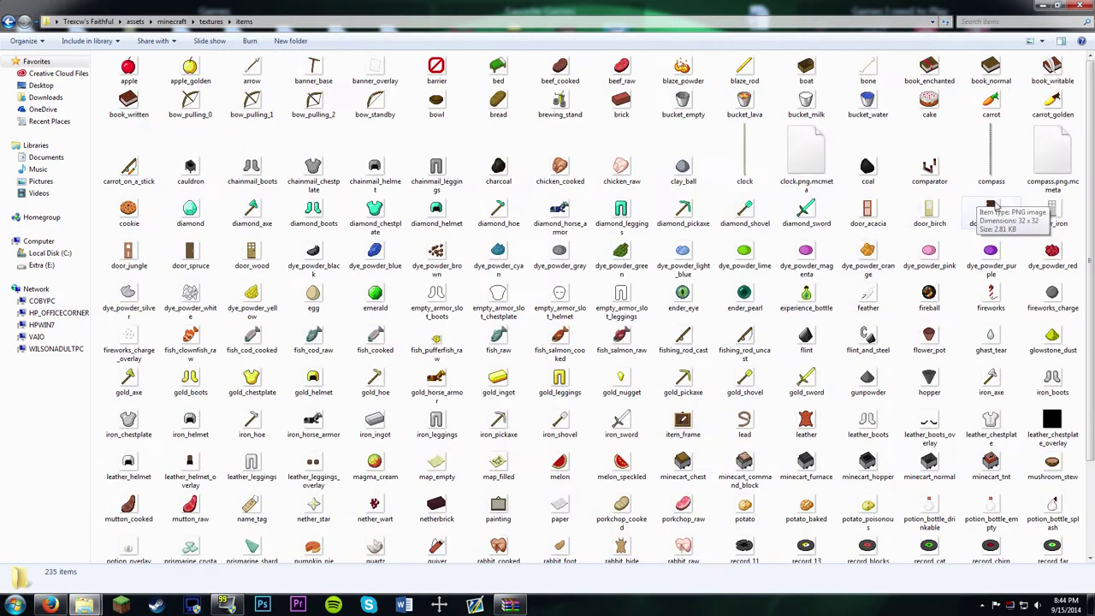
{"action": "left_click", "coordinate": [1053, 214]}
{"action": "right_click", "coordinate": [1053, 214]}
{"action": "left_click", "coordinate": [856, 338]}
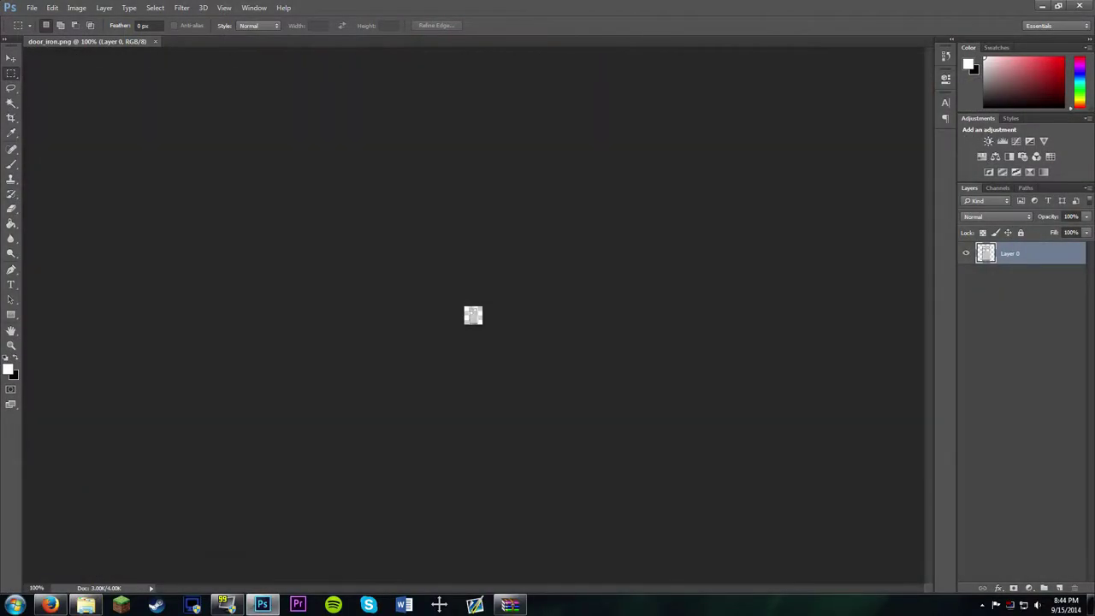
Search the pack's blocks folder for 'iron' and open iron_bars in Photoshop.
{"action": "left_click", "coordinate": [1042, 5]}
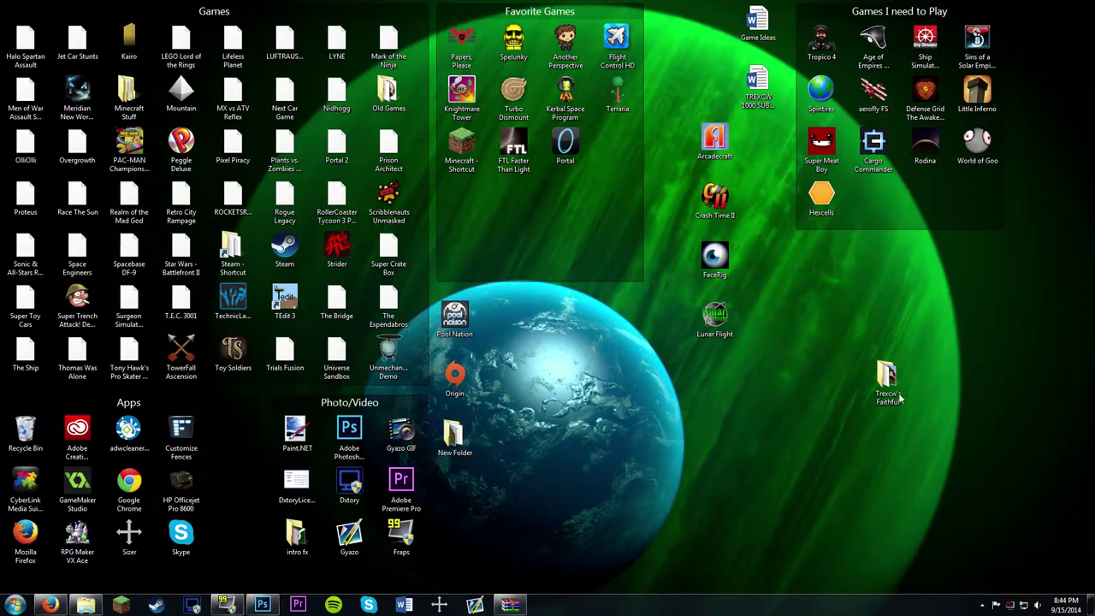
{"action": "double_click", "coordinate": [887, 376]}
{"action": "double_click", "coordinate": [158, 135]}
{"action": "double_click", "coordinate": [156, 135]}
{"action": "left_click", "coordinate": [582, 83]}
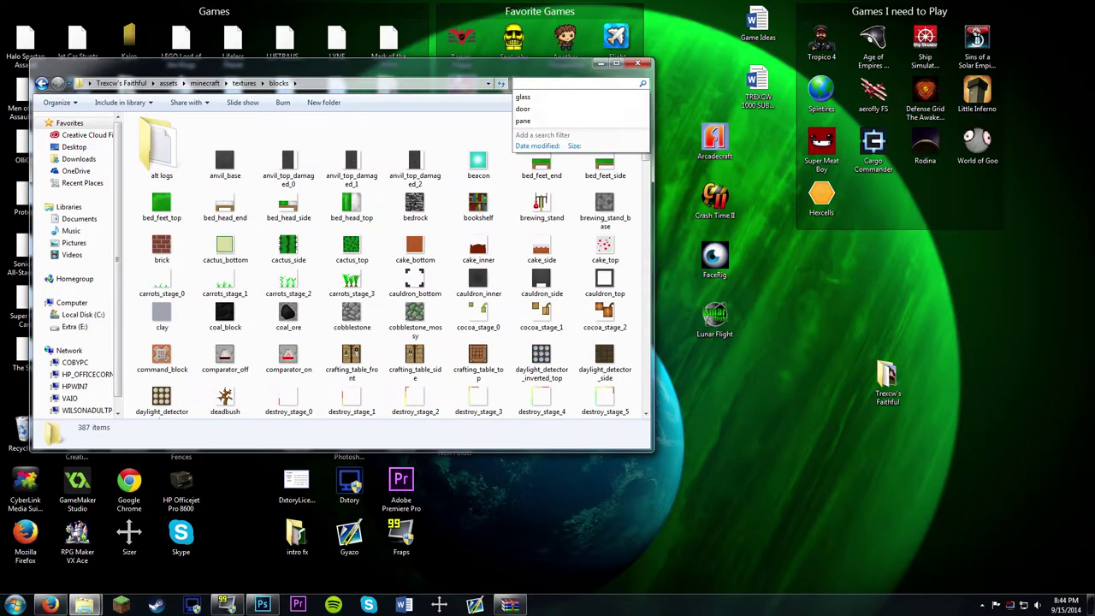
{"action": "type", "text": "iron"}
{"action": "double_click", "coordinate": [162, 128]}
{"action": "left_click", "coordinate": [195, 114]}
{"action": "left_click", "coordinate": [226, 166]}
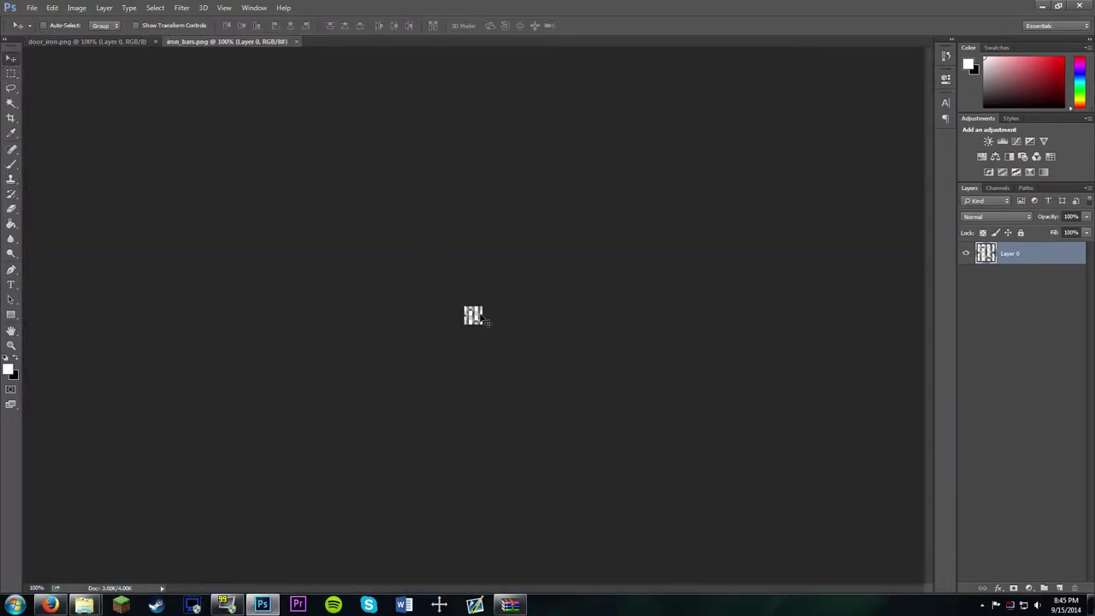
Copy the iron bars into door_iron and delete the door's upper window area.
{"action": "left_click_drag", "start_coordinate": [474, 315], "coordinate": [255, 201]}
{"action": "mouse_move", "coordinate": [420, 254]}
{"action": "left_mouse_down"}
{"action": "mouse_move", "coordinate": [271, 331]}
{"action": "mouse_move", "coordinate": [254, 364]}
{"action": "left_mouse_up"}
{"action": "key", "text": "m"}
{"action": "left_click_drag", "start_coordinate": [522, 216], "coordinate": [560, 270]}
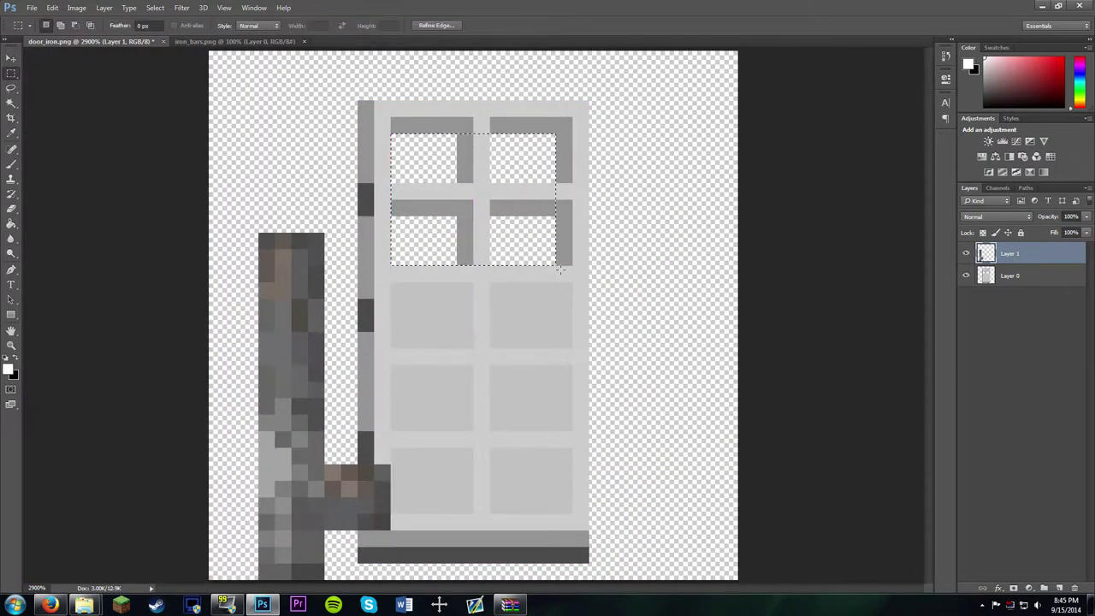
{"action": "left_click", "coordinate": [1032, 285]}
{"action": "key", "text": "Delete"}
{"action": "key", "text": "ctrl+d"}
{"action": "key", "text": "v"}
Try scaling the iron bars to about 62.5% over the window, then undo it.
{"action": "key", "text": "alt+bracketright"}
{"action": "left_click_drag", "start_coordinate": [445, 303], "coordinate": [531, 229]}
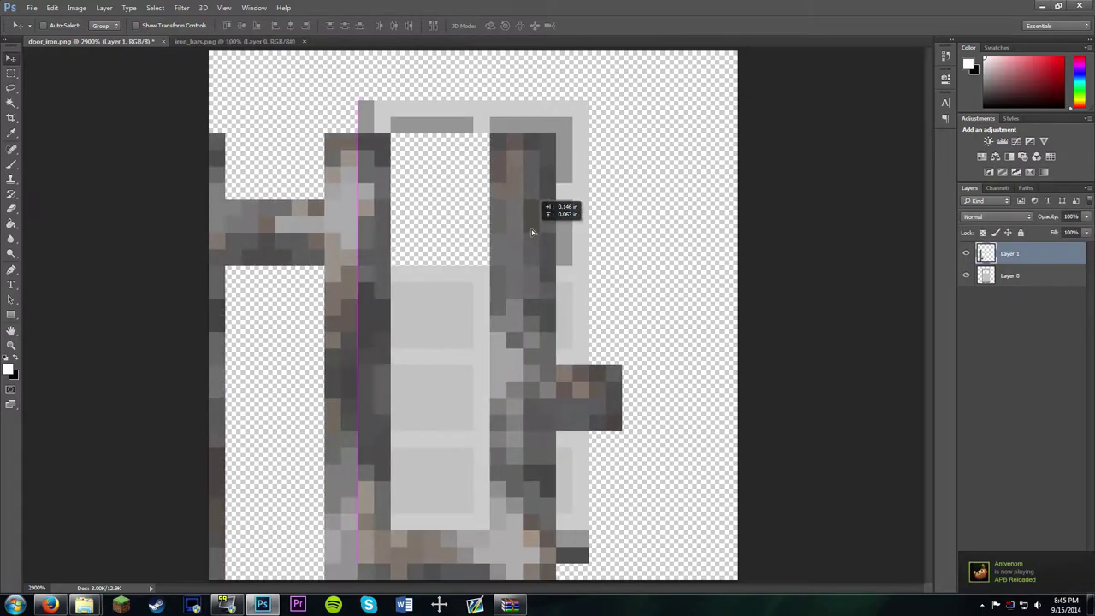
{"action": "key", "text": "ctrl+t"}
{"action": "left_click_drag", "start_coordinate": [611, 134], "coordinate": [489, 264]}
{"action": "left_click_drag", "start_coordinate": [208, 488], "coordinate": [393, 265]}
{"action": "key", "text": "Return"}
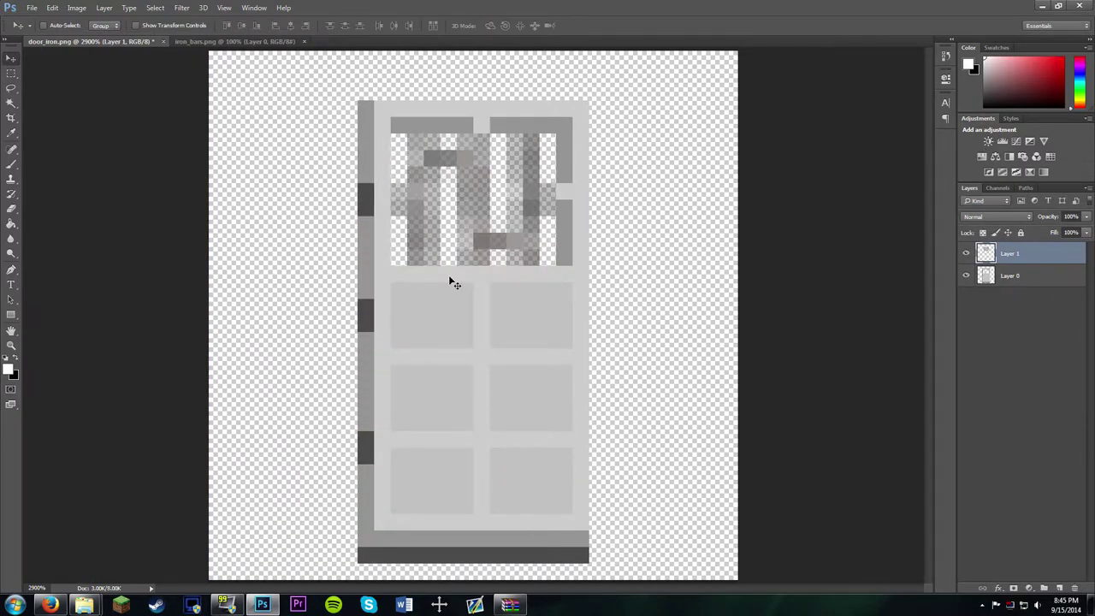
{"action": "key", "text": "ctrl+z"}
Reduce the iron_bars image to a smaller size with Image Size.
{"action": "left_click", "coordinate": [211, 42]}
{"action": "left_click", "coordinate": [77, 7]}
{"action": "left_click", "coordinate": [95, 92]}
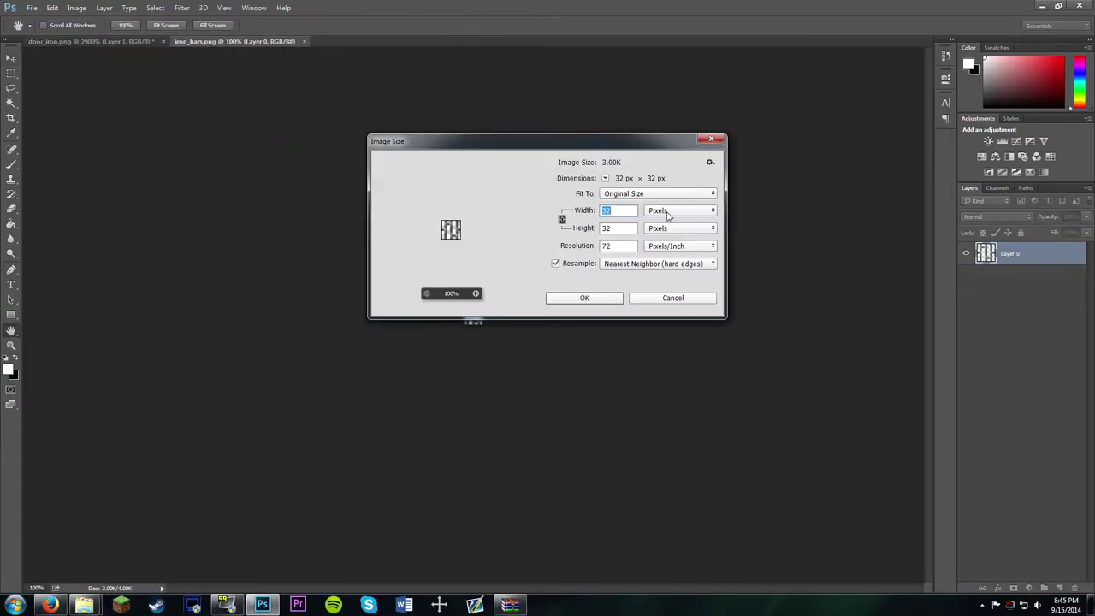
{"action": "left_click", "coordinate": [584, 298]}
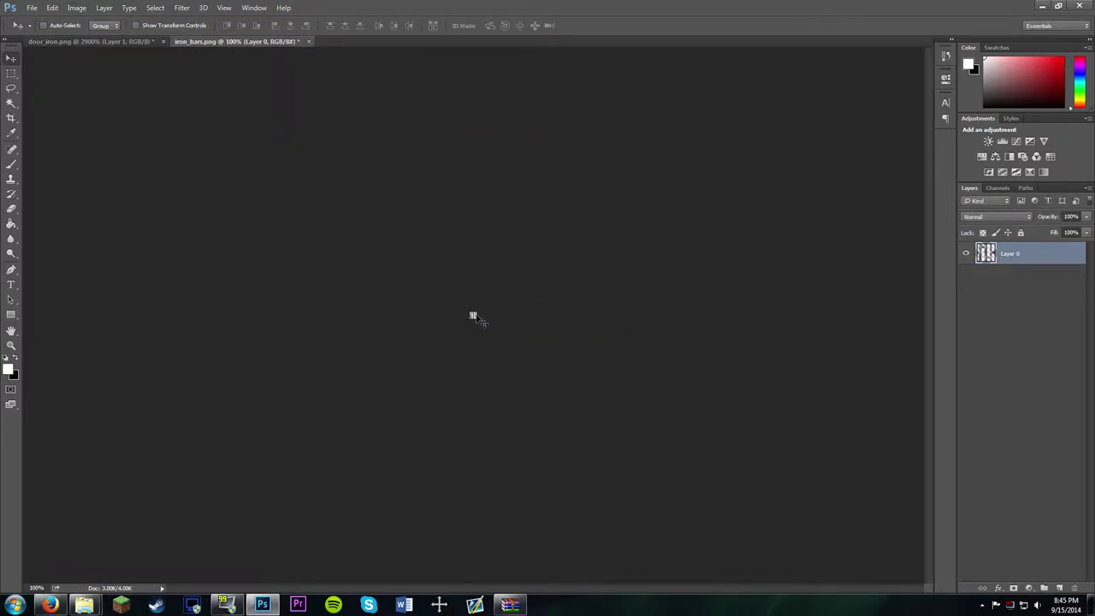
Copy the smaller bars into door_iron and delete the old large bars layer.
{"action": "key", "text": "v"}
{"action": "left_click_drag", "start_coordinate": [472, 314], "coordinate": [491, 220]}
{"action": "left_click", "coordinate": [1034, 276]}
{"action": "key", "text": "Delete"}
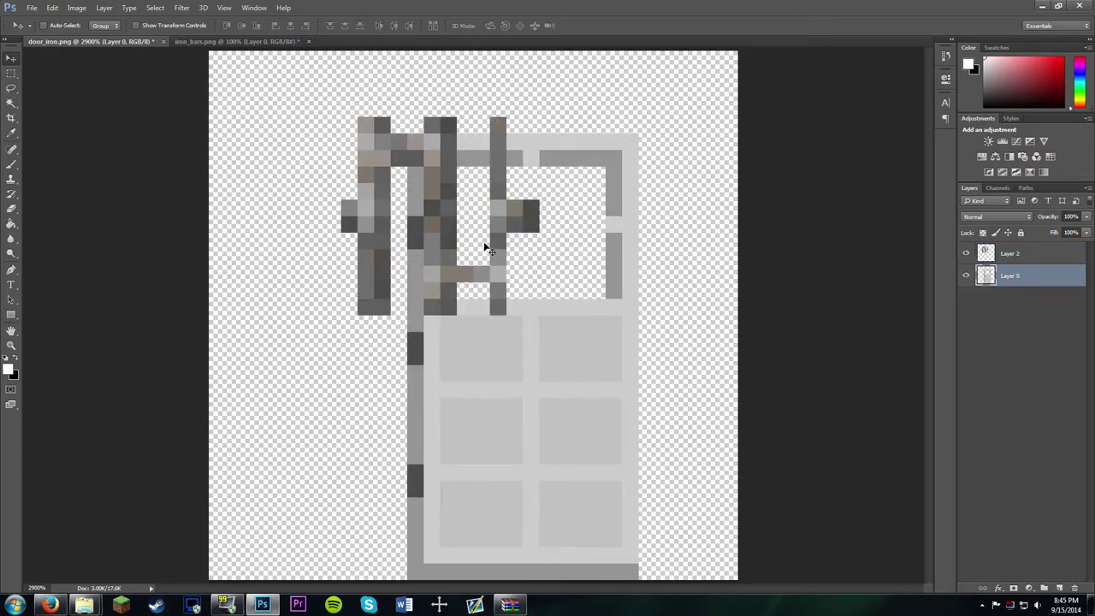
{"action": "left_click_drag", "start_coordinate": [441, 185], "coordinate": [466, 210]}
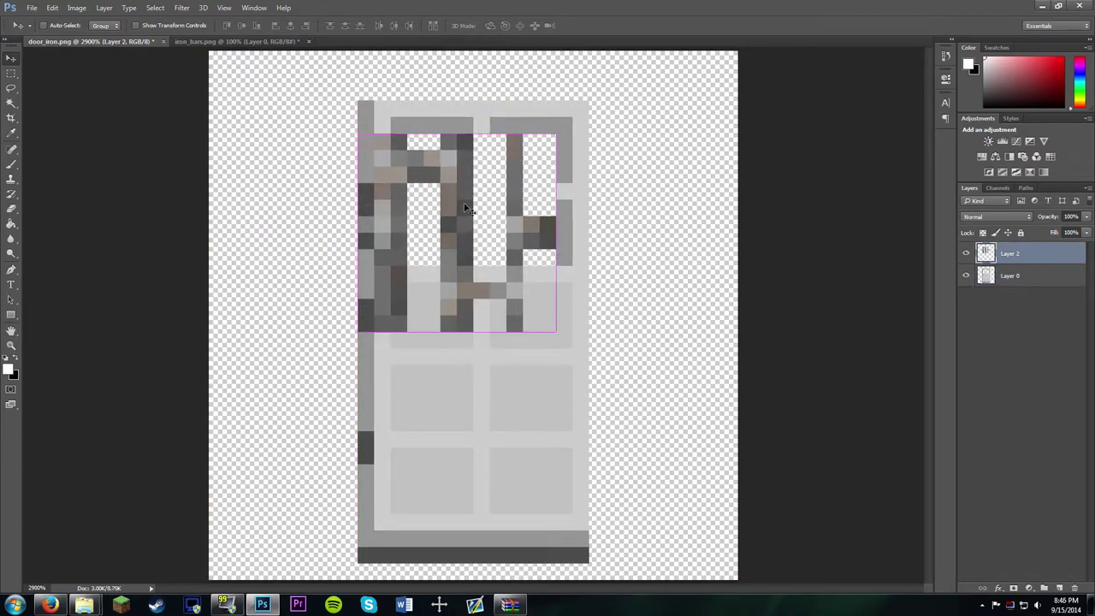
Test shrinking the new bars into the window, undo, move them to the lower panel, and select the upper window.
{"action": "key", "text": "ctrl+t"}
{"action": "left_click_drag", "start_coordinate": [358, 332], "coordinate": [391, 267]}
{"action": "key", "text": "Return"}
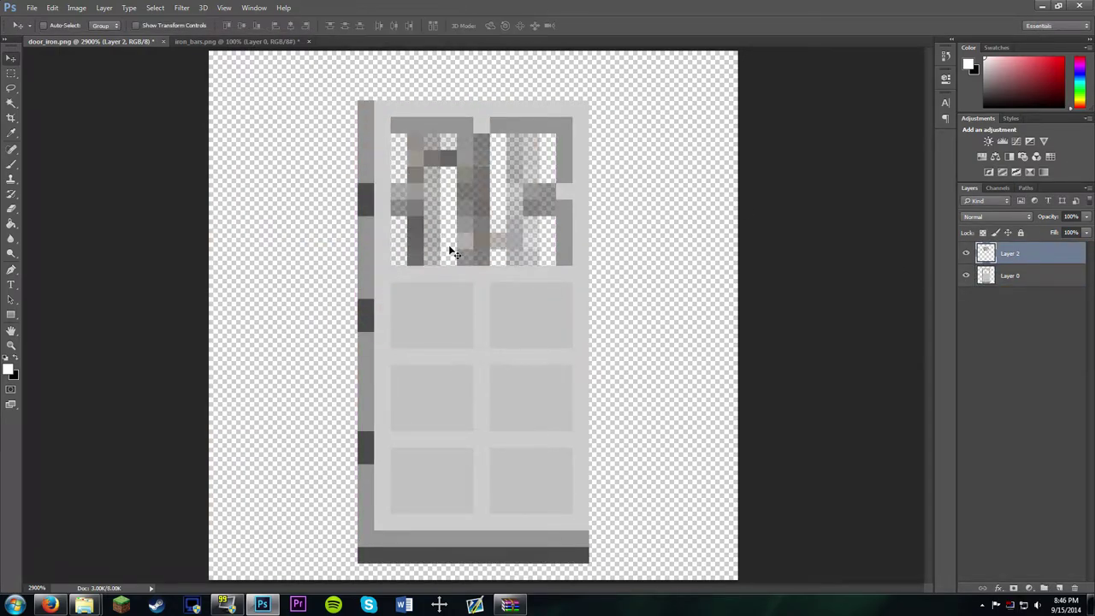
{"action": "key", "text": "ctrl+z"}
{"action": "left_click_drag", "start_coordinate": [370, 195], "coordinate": [403, 394]}
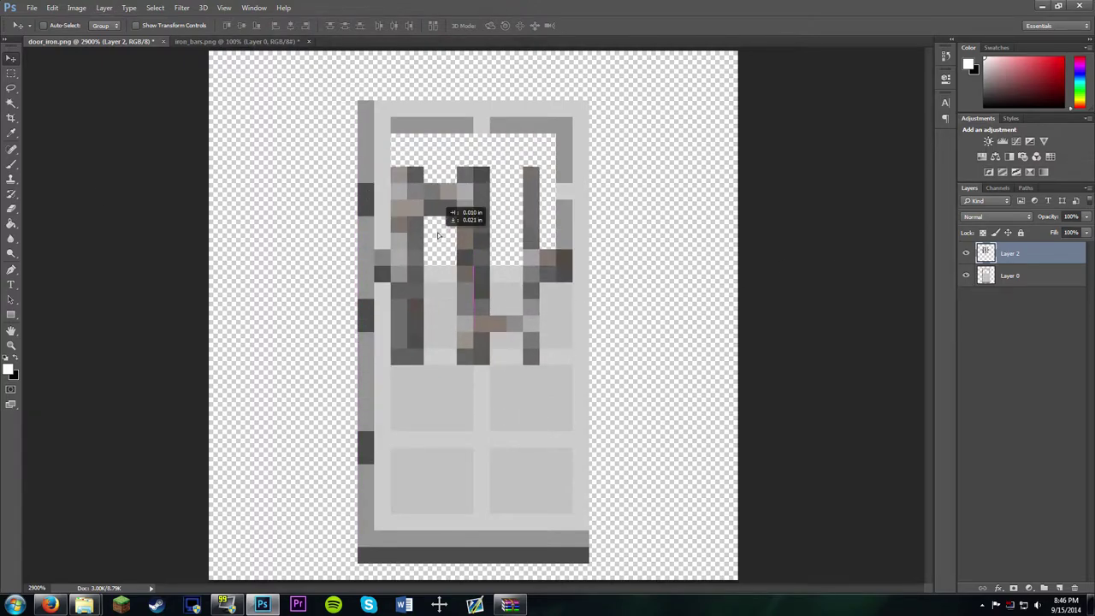
{"action": "key", "text": "m"}
{"action": "left_click_drag", "start_coordinate": [391, 134], "coordinate": [543, 233]}
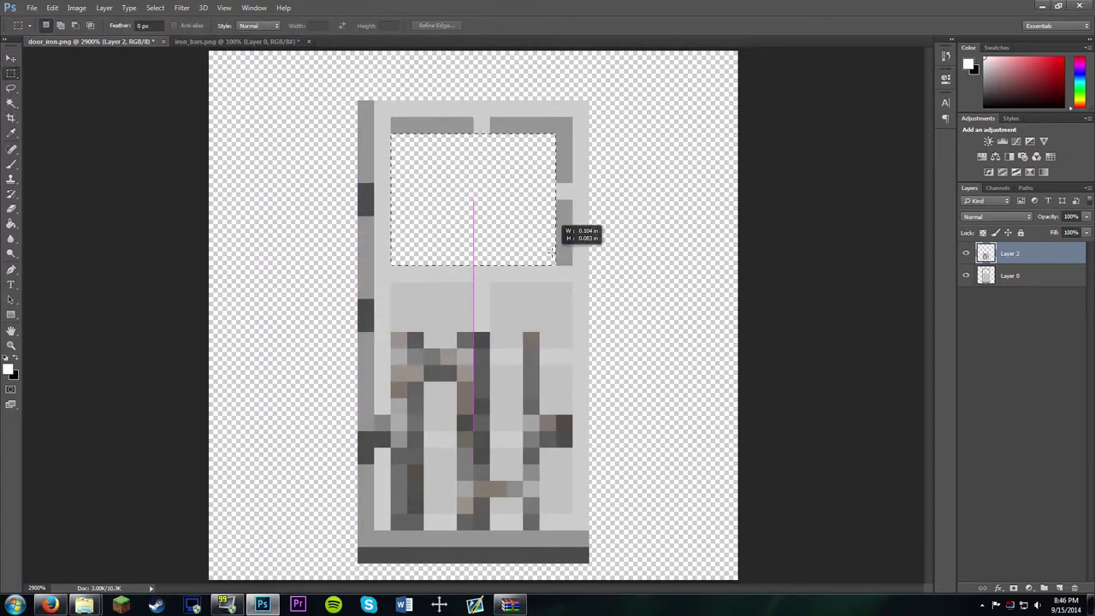
Resize iron_bars with its width units set to inches, then return to door_iron.
{"action": "left_click", "coordinate": [238, 42]}
{"action": "left_click", "coordinate": [77, 8]}
{"action": "left_click", "coordinate": [94, 89]}
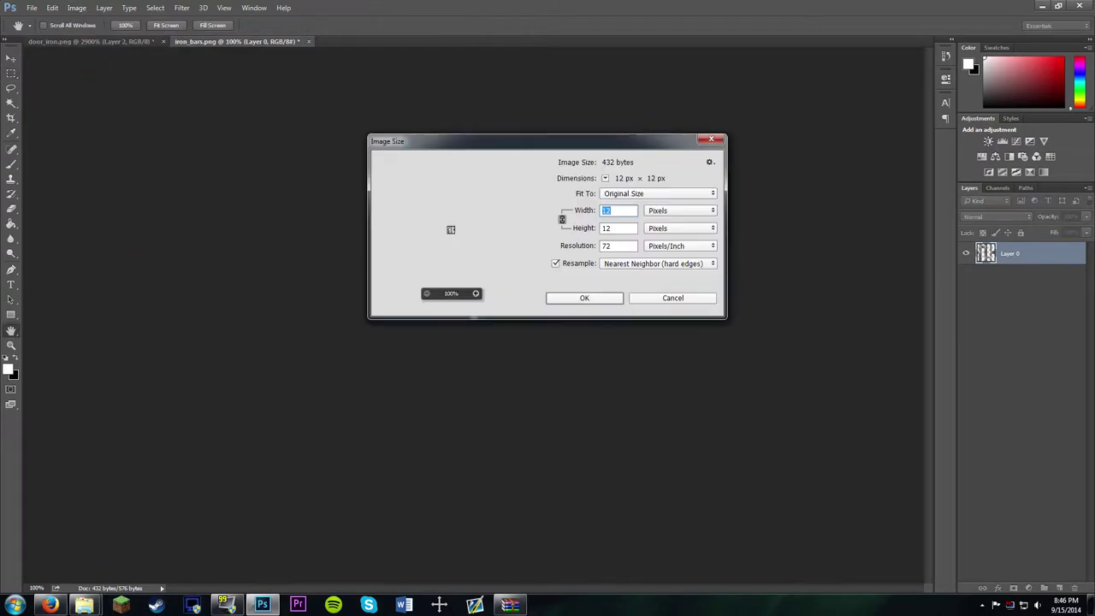
{"action": "left_click", "coordinate": [673, 211]}
{"action": "left_click", "coordinate": [658, 237]}
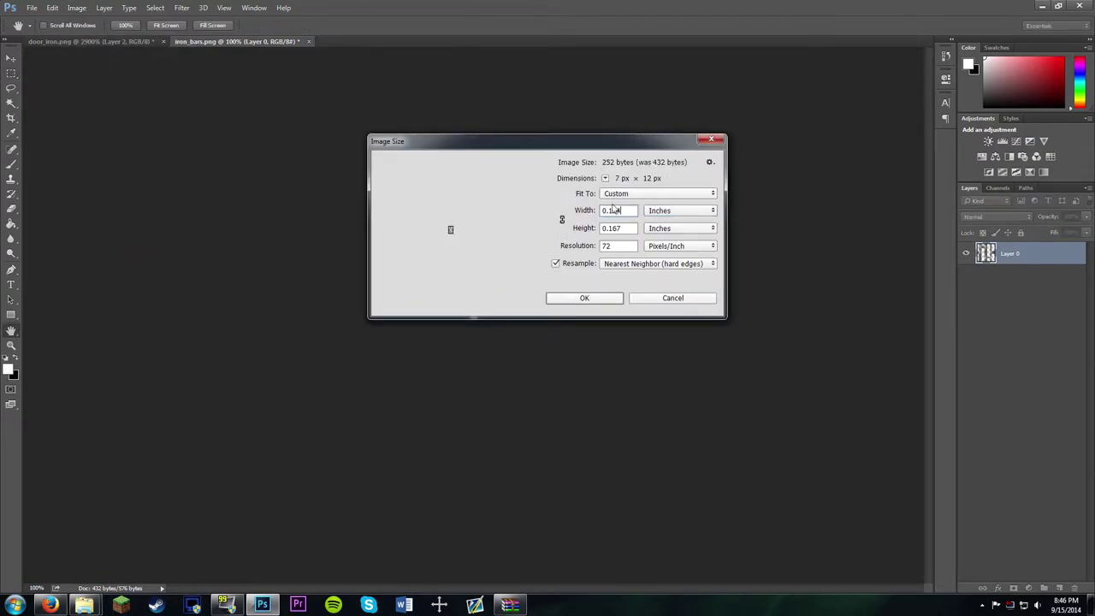
{"action": "left_click", "coordinate": [585, 298]}
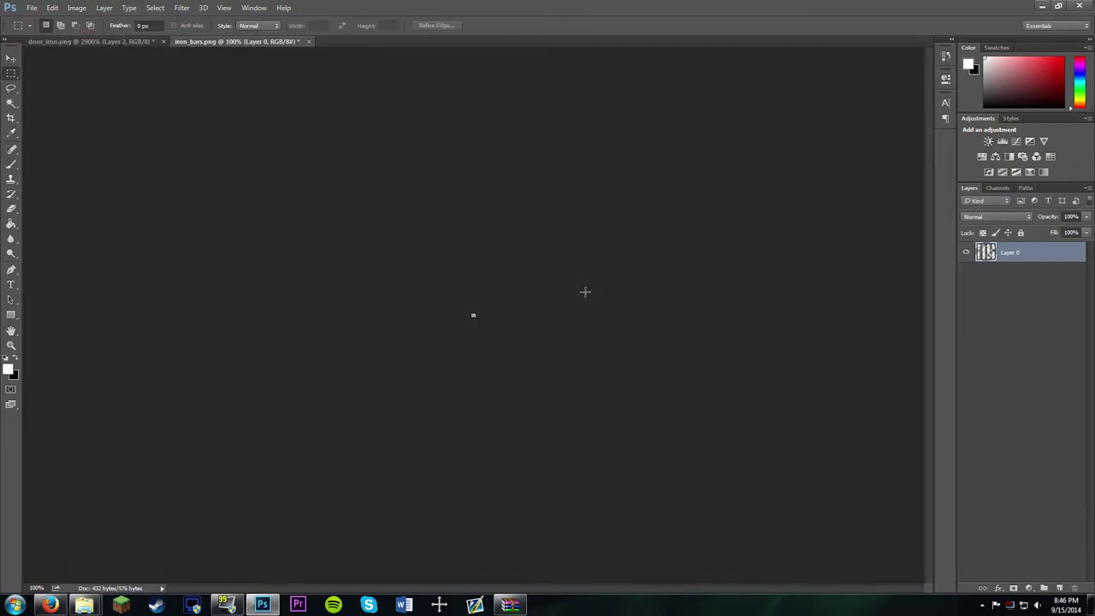
{"action": "key", "text": "ctrl+Tab"}
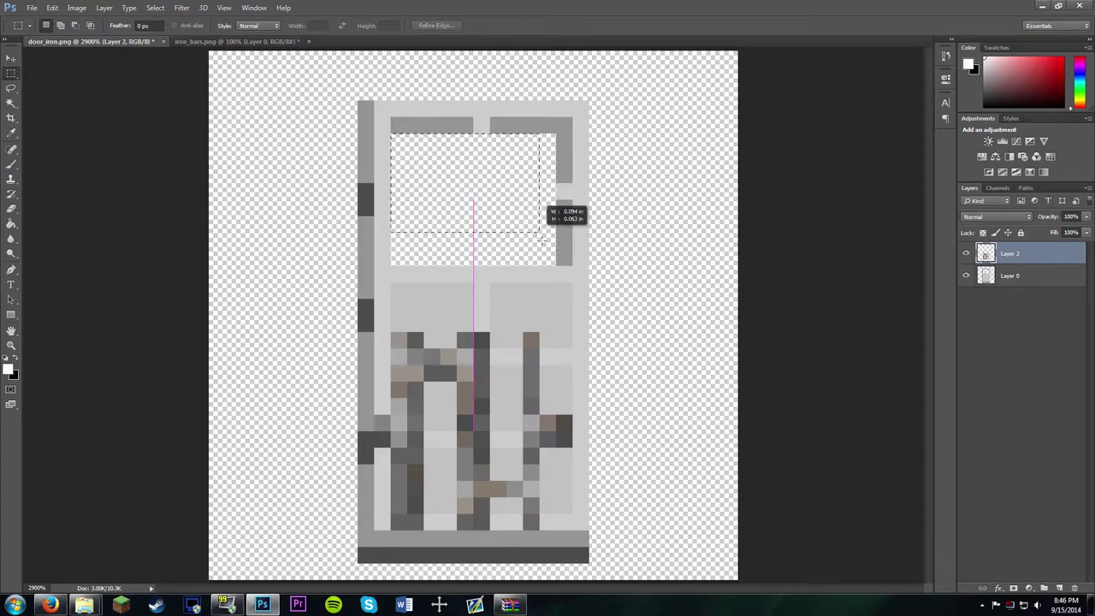
Resize iron_bars to 6 × 6 px and drag it into door_iron as a new layer.
{"action": "key", "text": "ctrl+Tab"}
{"action": "left_click", "coordinate": [76, 8]}
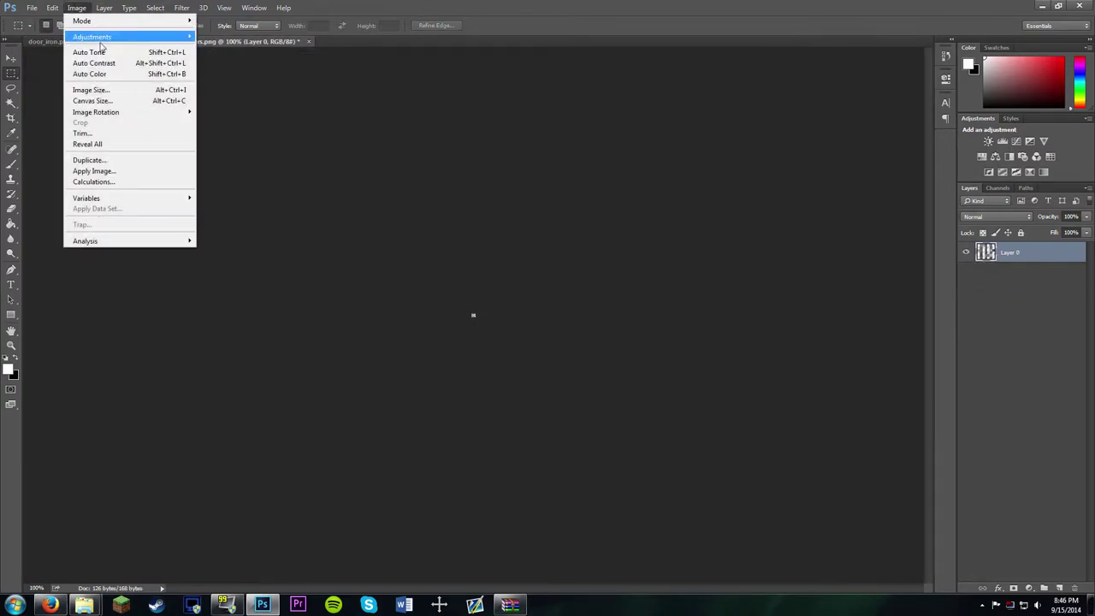
{"action": "left_click", "coordinate": [94, 89]}
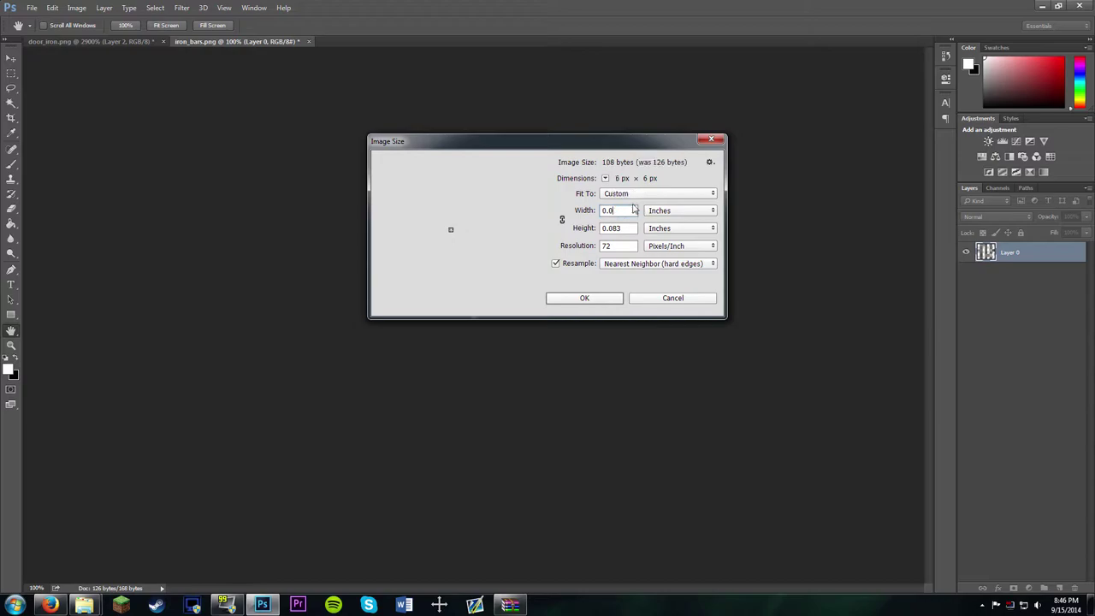
{"action": "left_click", "coordinate": [605, 299]}
{"action": "key", "text": "v"}
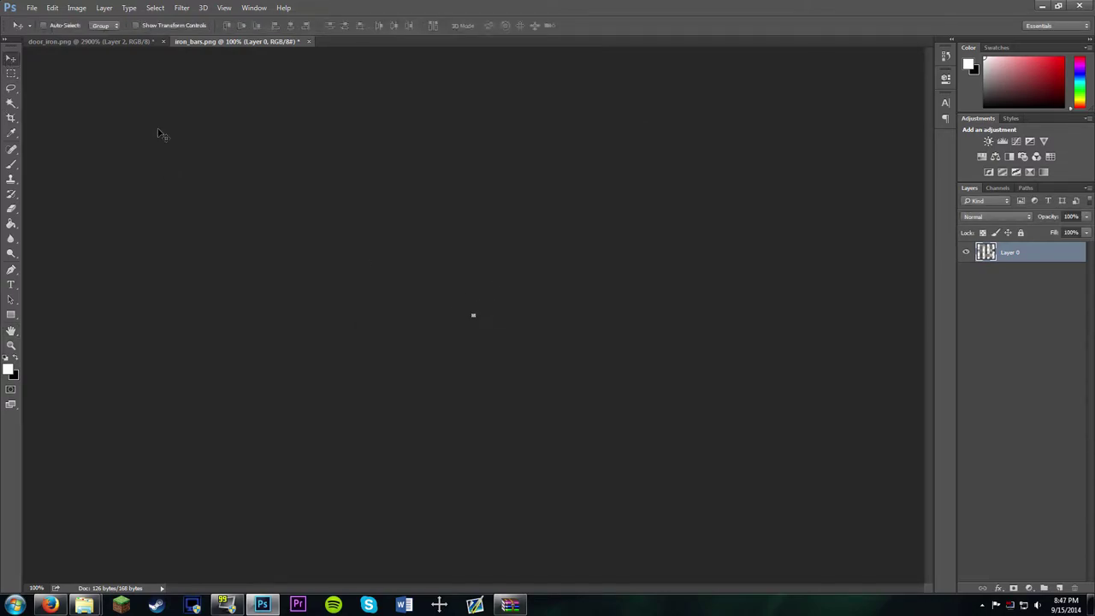
{"action": "mouse_move", "coordinate": [120, 48]}
{"action": "left_mouse_down"}
{"action": "mouse_move", "coordinate": [450, 217]}
{"action": "mouse_move", "coordinate": [518, 198]}
{"action": "left_mouse_up"}
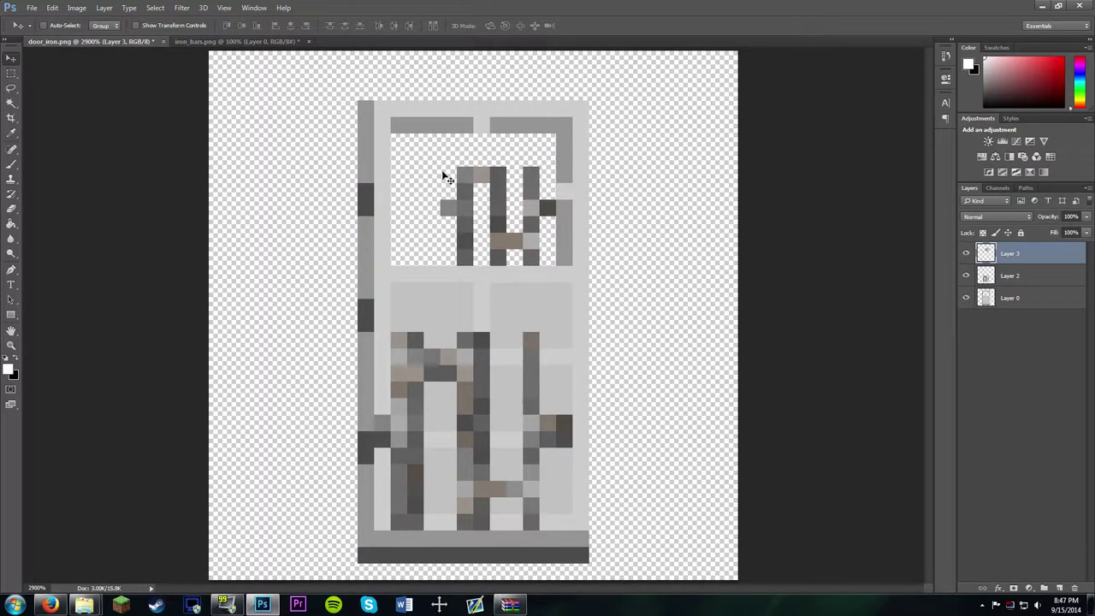
Try scaling the iron bars up to fill the window with hard-edge resampling, then undo.
{"action": "left_click_drag", "start_coordinate": [445, 177], "coordinate": [391, 140]}
{"action": "key", "text": "ctrl+z"}
{"action": "key", "text": "ctrl+t"}
{"action": "left_click_drag", "start_coordinate": [440, 167], "coordinate": [391, 134]}
{"action": "left_click", "coordinate": [456, 25]}
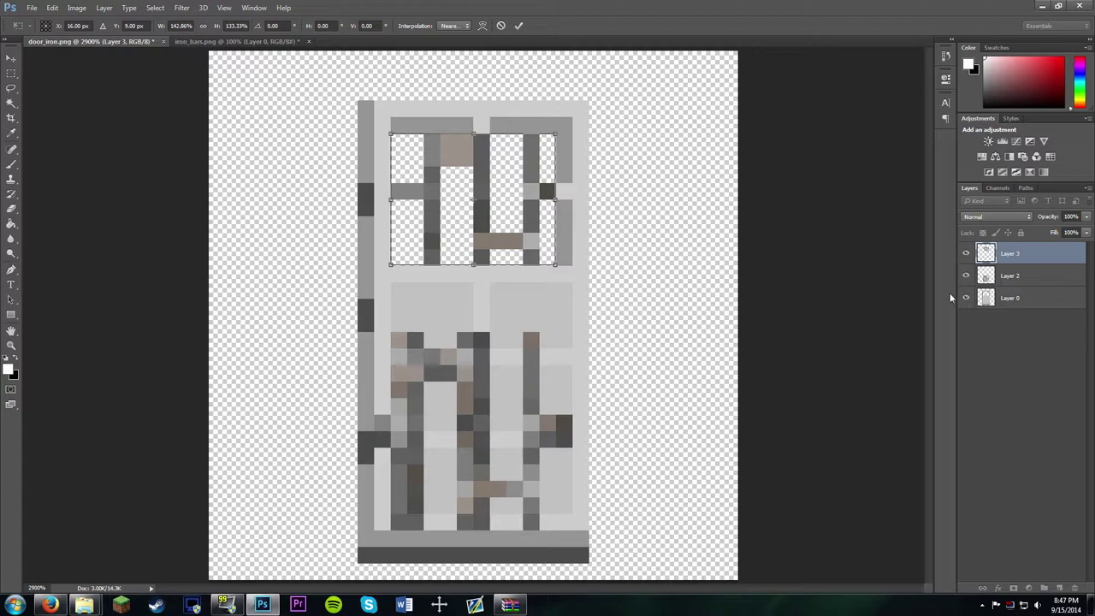
{"action": "key", "text": "Return"}
{"action": "key", "text": "ctrl+z"}
Retry stretching the bars to fill the window with bilinear resampling, then undo.
{"action": "key", "text": "ctrl+t"}
{"action": "left_click_drag", "start_coordinate": [438, 157], "coordinate": [395, 135]}
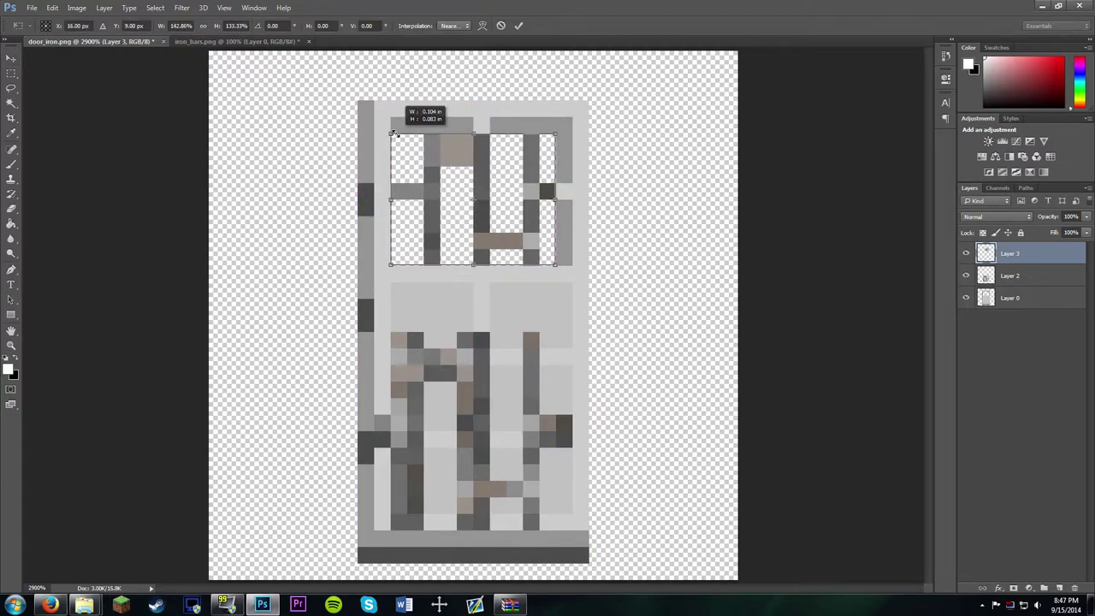
{"action": "left_click", "coordinate": [453, 26]}
{"action": "left_click", "coordinate": [456, 48]}
{"action": "key", "text": "Return"}
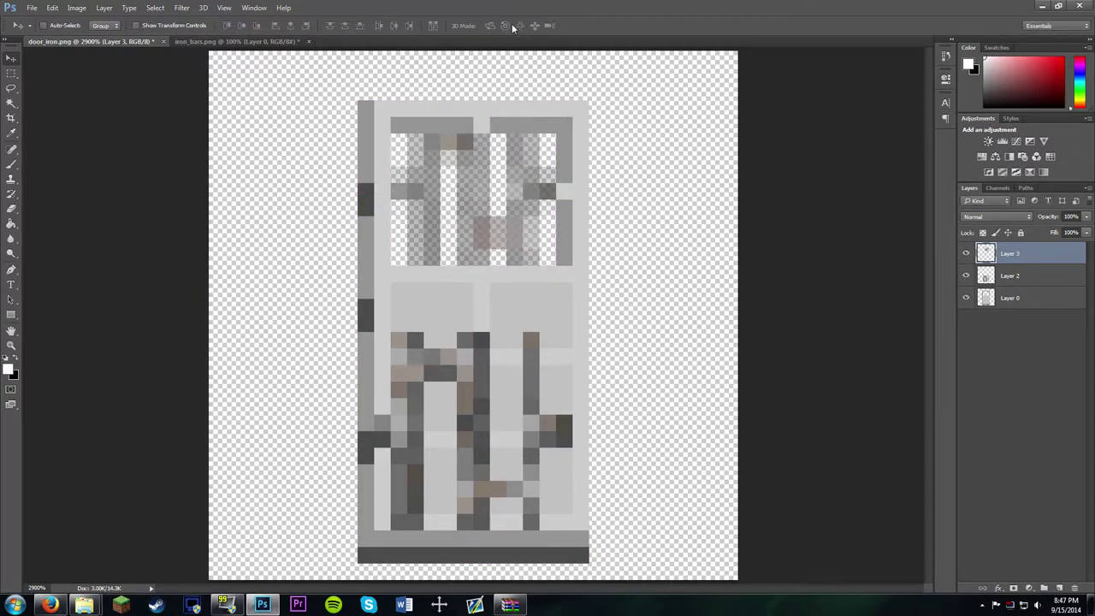
{"action": "key", "text": "ctrl+z"}
Abandon the stretch, delete the extra bars layer, and move the remaining bars to the window.
{"action": "key", "text": "ctrl+t"}
{"action": "left_click_drag", "start_coordinate": [437, 165], "coordinate": [396, 134]}
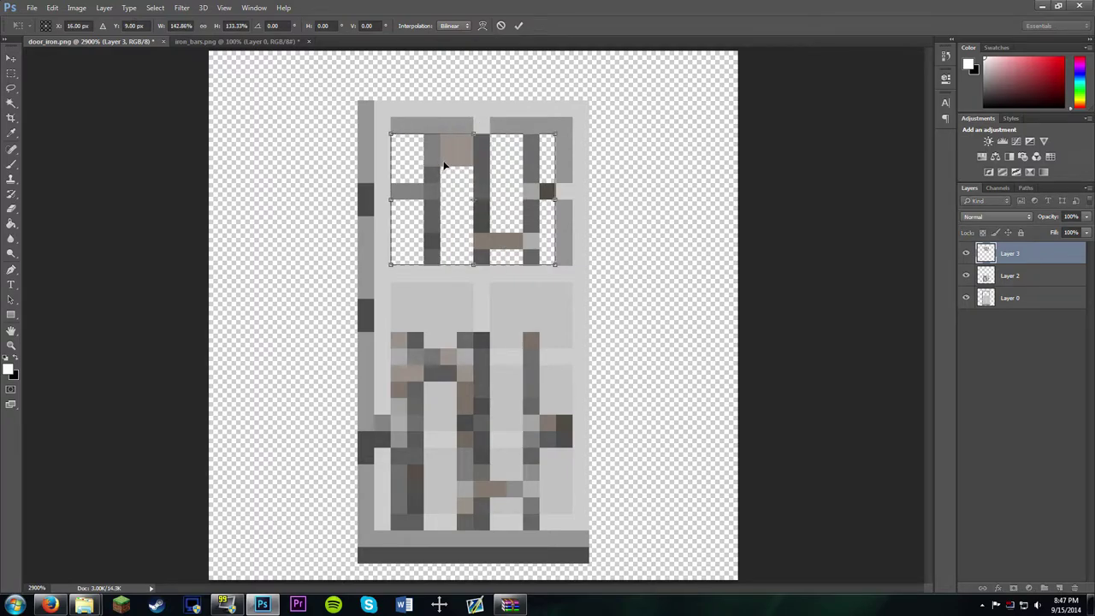
{"action": "key", "text": "ctrl+z"}
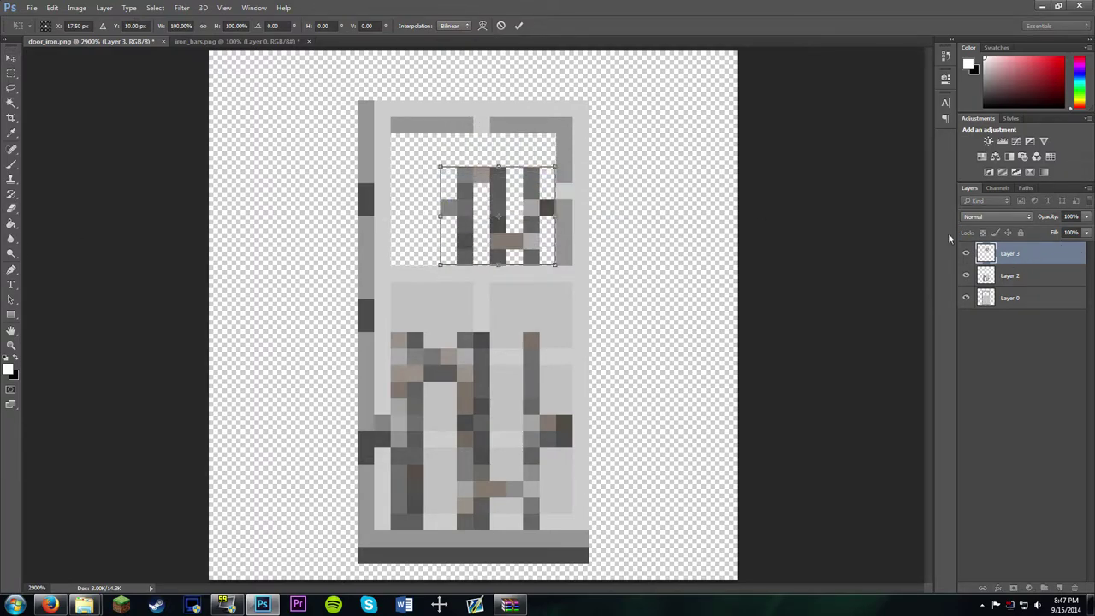
{"action": "key", "text": "Return"}
{"action": "key", "text": "Delete"}
{"action": "left_click_drag", "start_coordinate": [503, 340], "coordinate": [508, 183]}
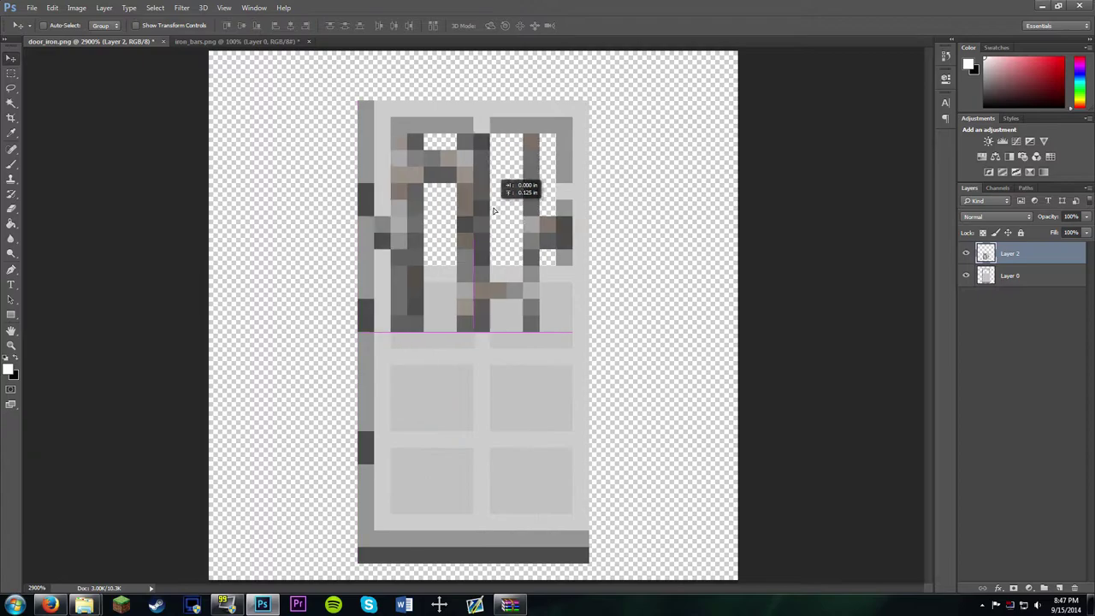
Scale the bars down with hard pixel edges to fit inside the iron door's window.
{"action": "key", "text": "ctrl+t"}
{"action": "mouse_move", "coordinate": [573, 295]}
{"action": "left_mouse_down"}
{"action": "mouse_move", "coordinate": [541, 263]}
{"action": "mouse_move", "coordinate": [558, 263]}
{"action": "left_mouse_up"}
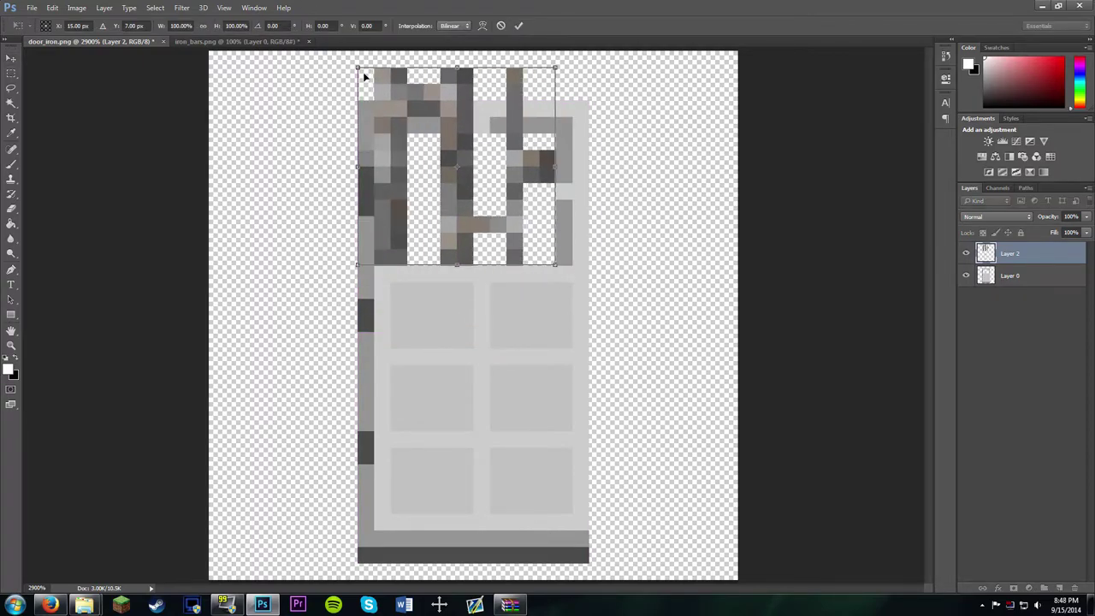
{"action": "left_click_drag", "start_coordinate": [359, 66], "coordinate": [390, 134]}
{"action": "left_click", "coordinate": [454, 25]}
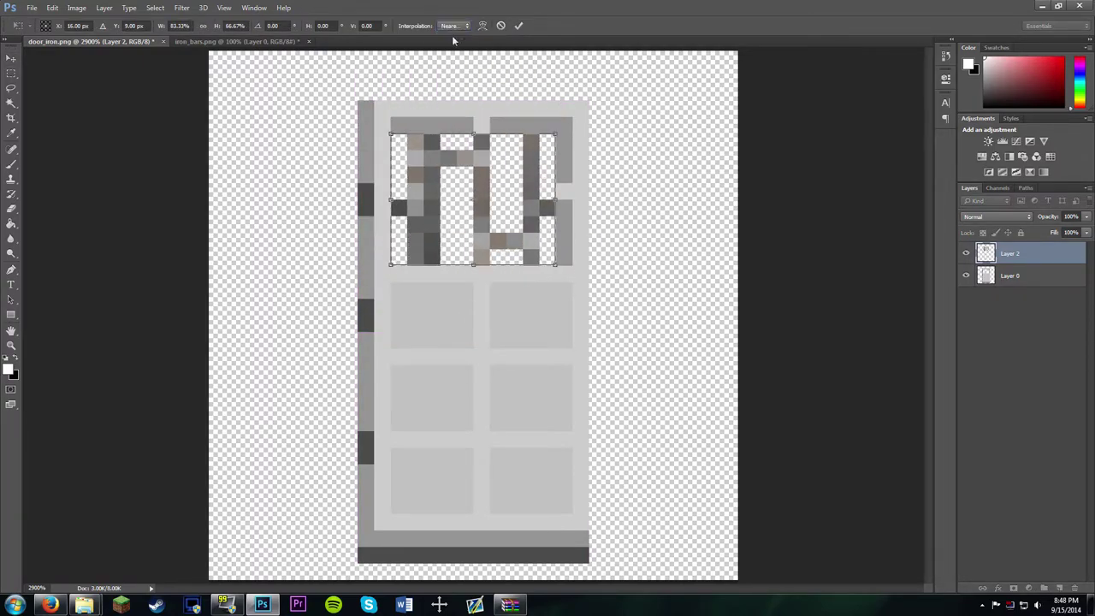
{"action": "left_click", "coordinate": [519, 26]}
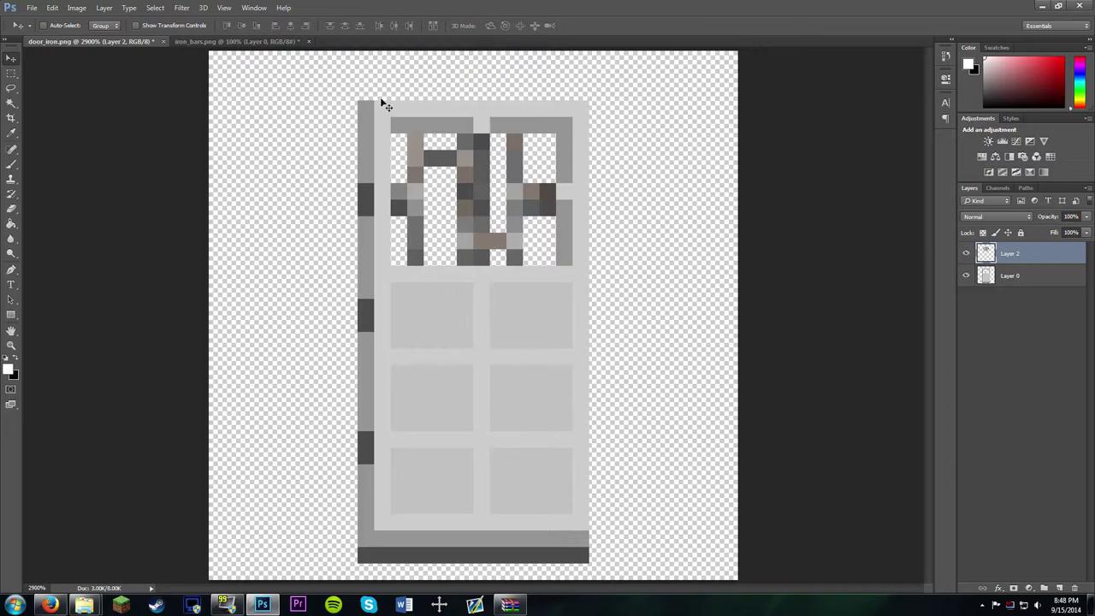
{"action": "key", "text": "ctrl+z"}
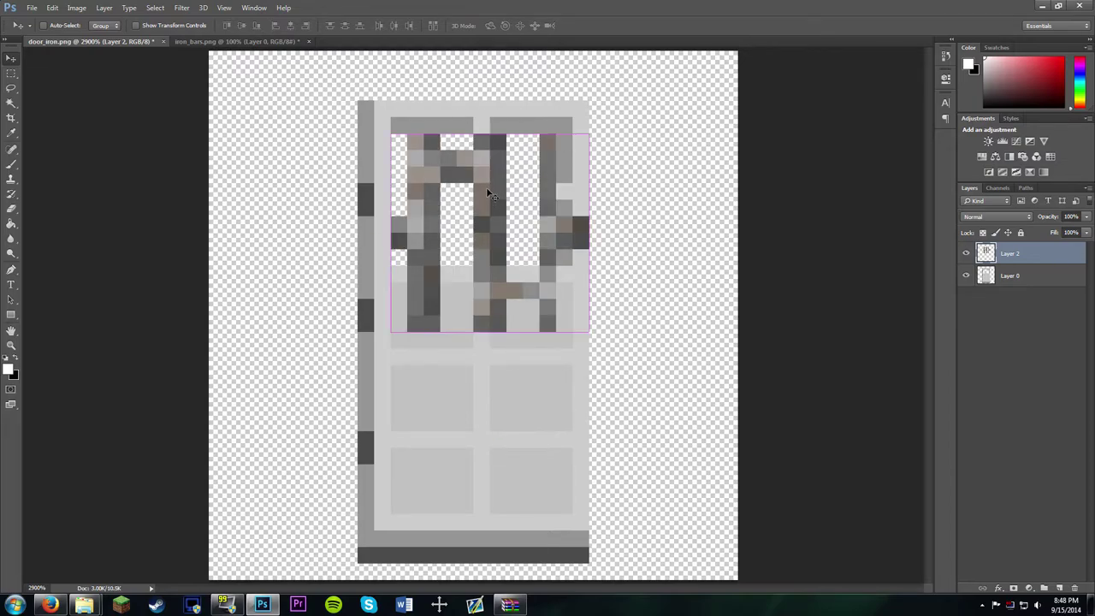
{"action": "key", "text": "ctrl+alt+z"}
{"action": "key", "text": "ctrl+shift+z"}
{"action": "key", "text": "ctrl+t"}
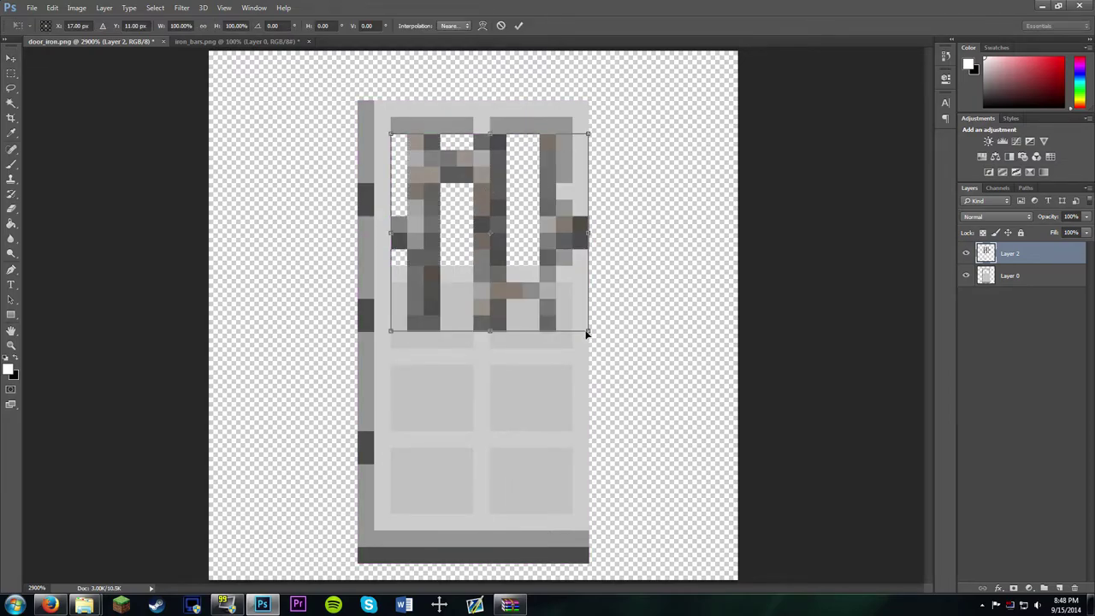
{"action": "mouse_move", "coordinate": [588, 333]}
{"action": "left_mouse_down"}
{"action": "mouse_move", "coordinate": [540, 251]}
{"action": "mouse_move", "coordinate": [555, 265]}
{"action": "left_mouse_up"}
{"action": "left_click", "coordinate": [520, 25]}
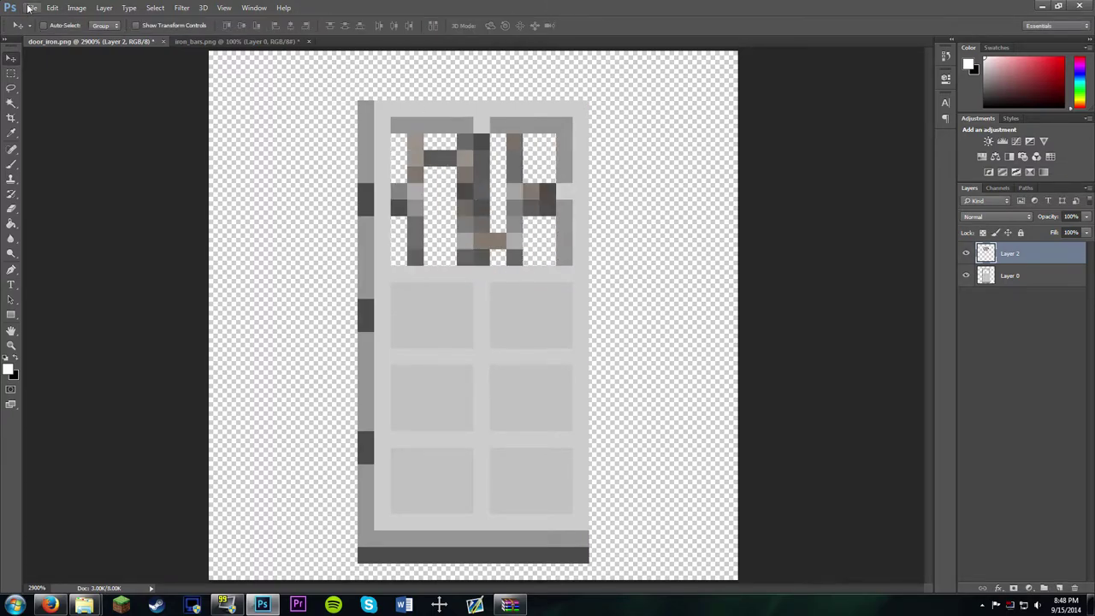
Save the iron door as PNG, replacing the existing door_iron file.
{"action": "left_click", "coordinate": [31, 7]}
{"action": "left_click", "coordinate": [47, 126]}
{"action": "left_click", "coordinate": [190, 261]}
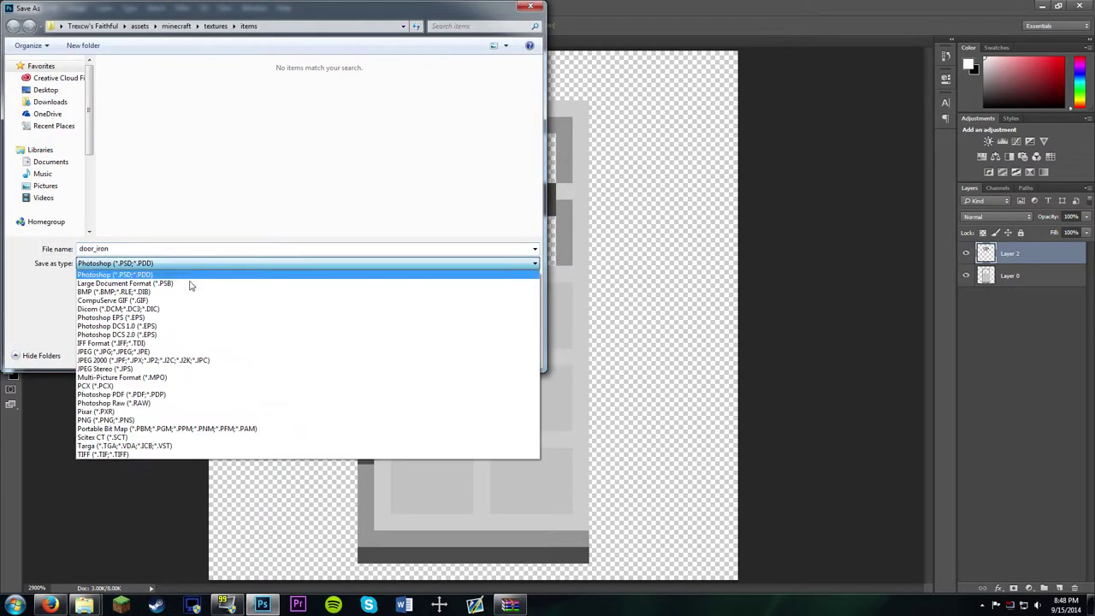
{"action": "left_click", "coordinate": [191, 423]}
{"action": "left_click", "coordinate": [448, 351]}
{"action": "key", "text": "Return"}
Open door_wood.png from the textures folder and delete the crossbars in its upper window.
{"action": "left_click", "coordinate": [84, 605]}
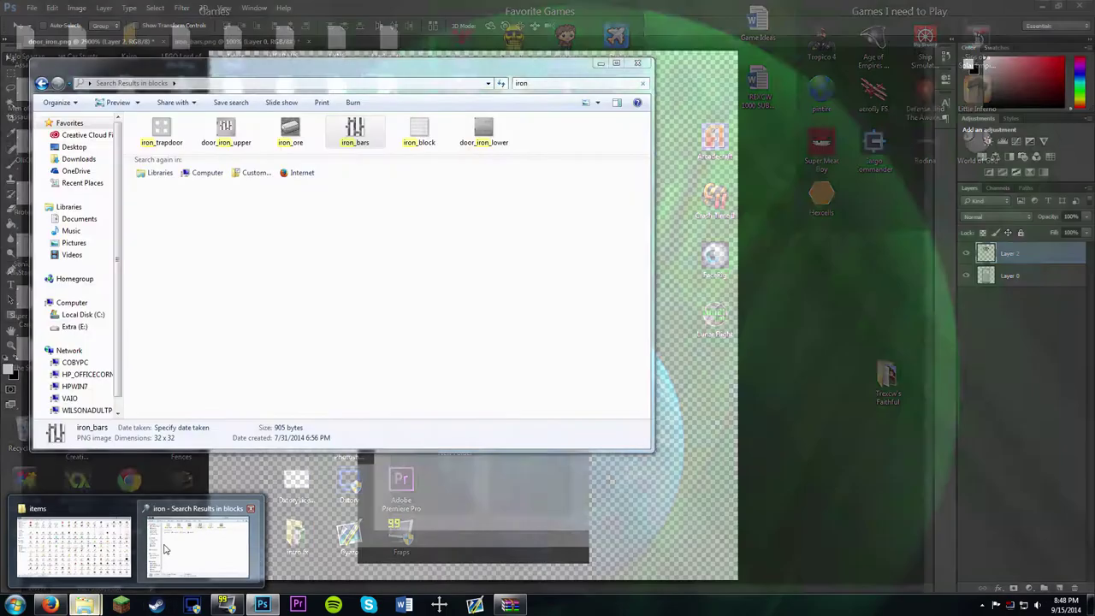
{"action": "left_click", "coordinate": [274, 548]}
{"action": "right_click", "coordinate": [252, 257]}
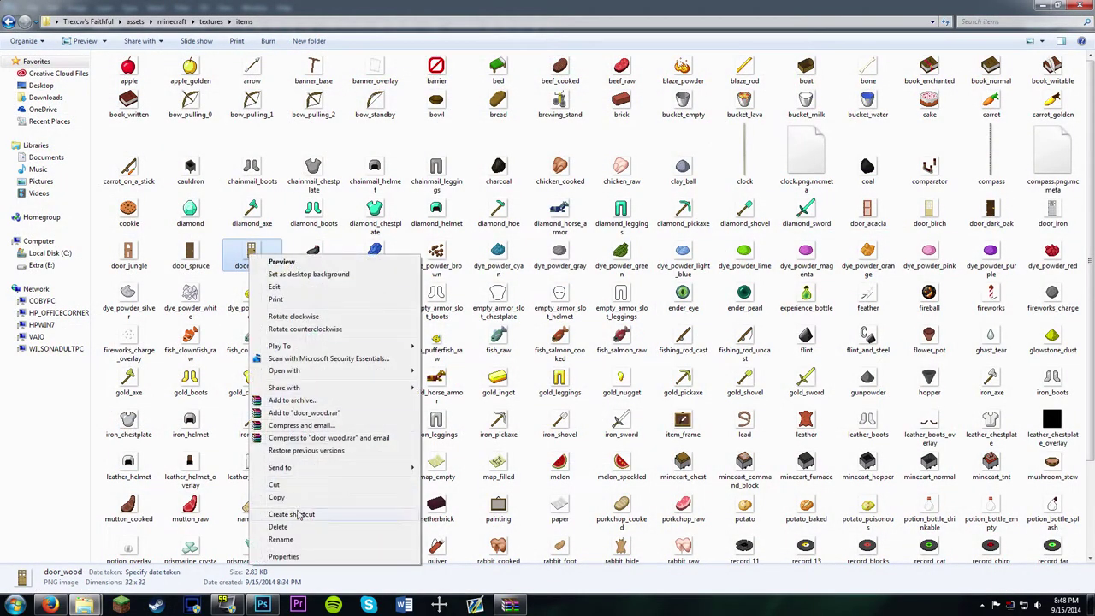
{"action": "left_click", "coordinate": [471, 373]}
{"action": "key", "text": "ctrl+0"}
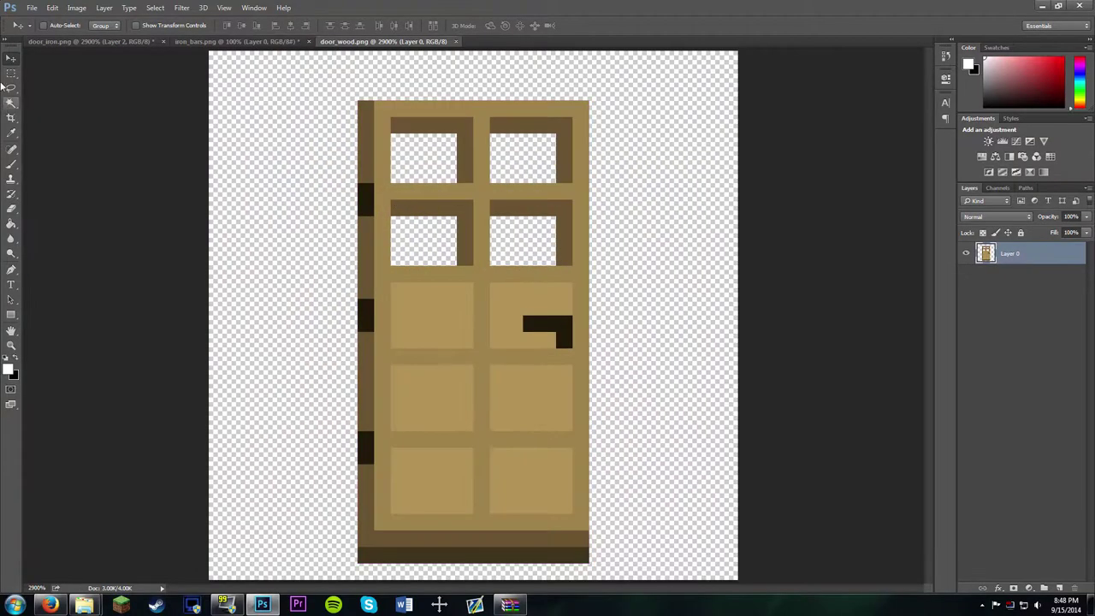
{"action": "key", "text": "m"}
{"action": "key", "text": "Delete"}
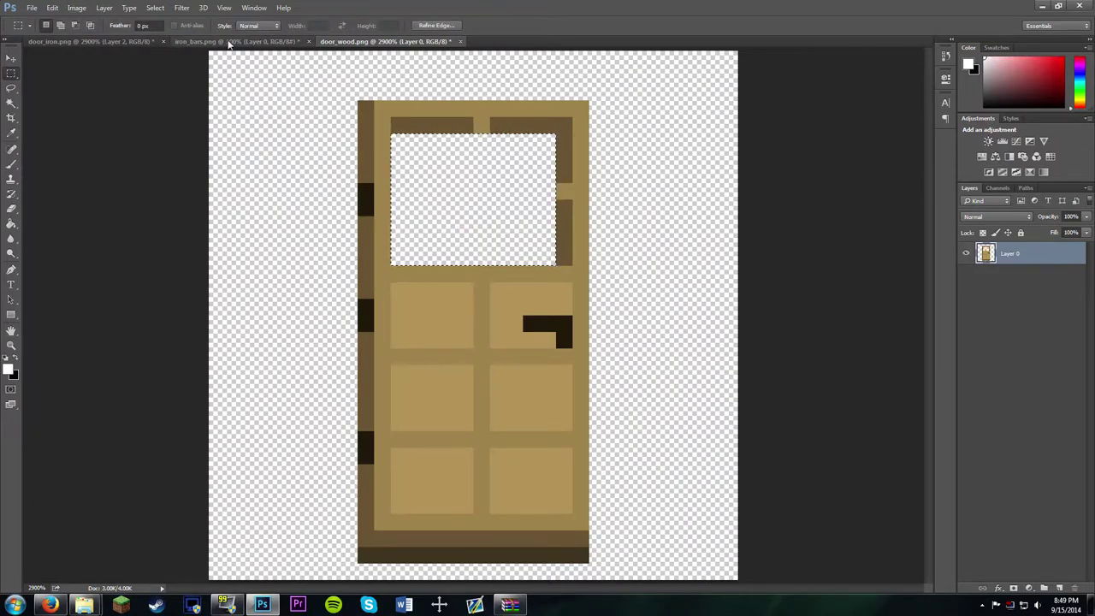
Close the iron_bars and door_iron documents without saving changes.
{"action": "left_click", "coordinate": [304, 41]}
{"action": "left_click", "coordinate": [532, 228]}
{"action": "left_click", "coordinate": [163, 41]}
{"action": "left_click", "coordinate": [532, 228]}
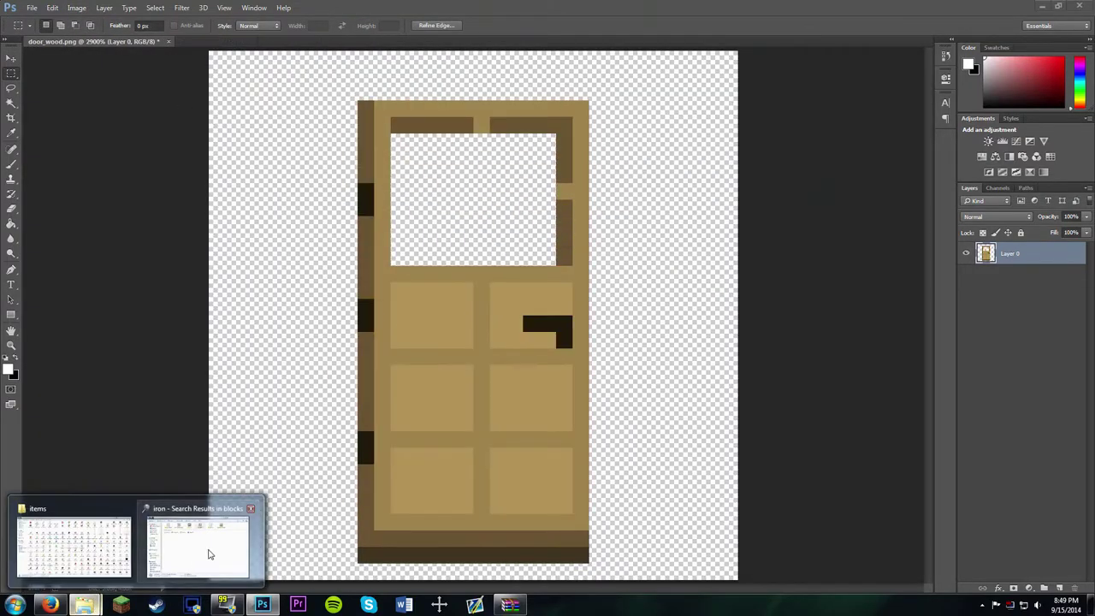
Search the block textures for 'glass' and open glass.png in Photoshop.
{"action": "left_click", "coordinate": [210, 548]}
{"action": "key", "text": "BackSpace"}
{"action": "key", "text": "BackSpace"}
{"action": "key", "text": "BackSpace"}
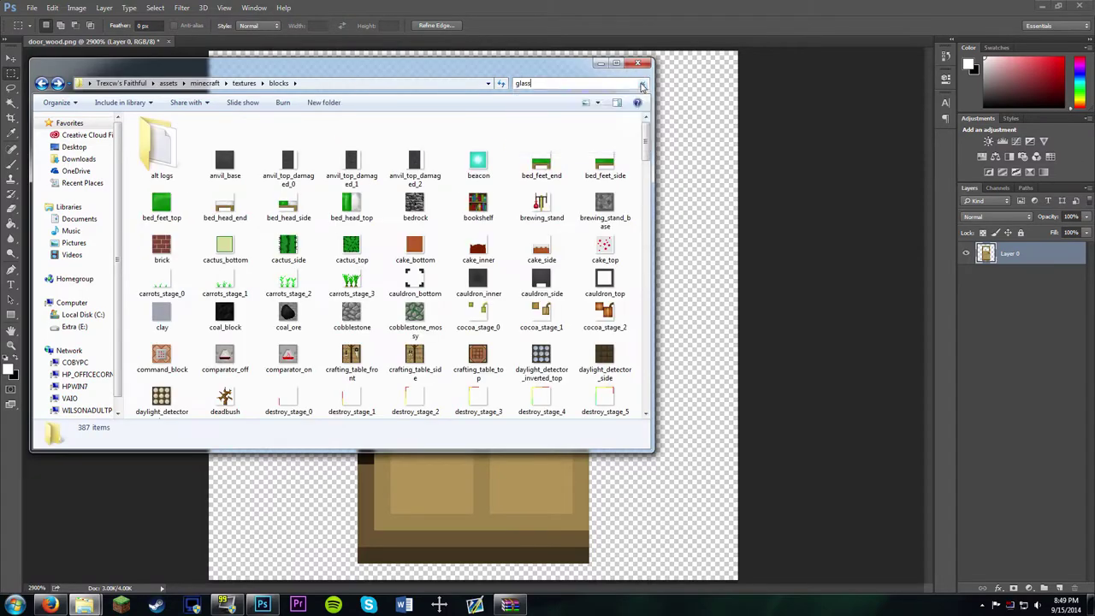
{"action": "type", "text": "glass"}
{"action": "right_click", "coordinate": [137, 287]}
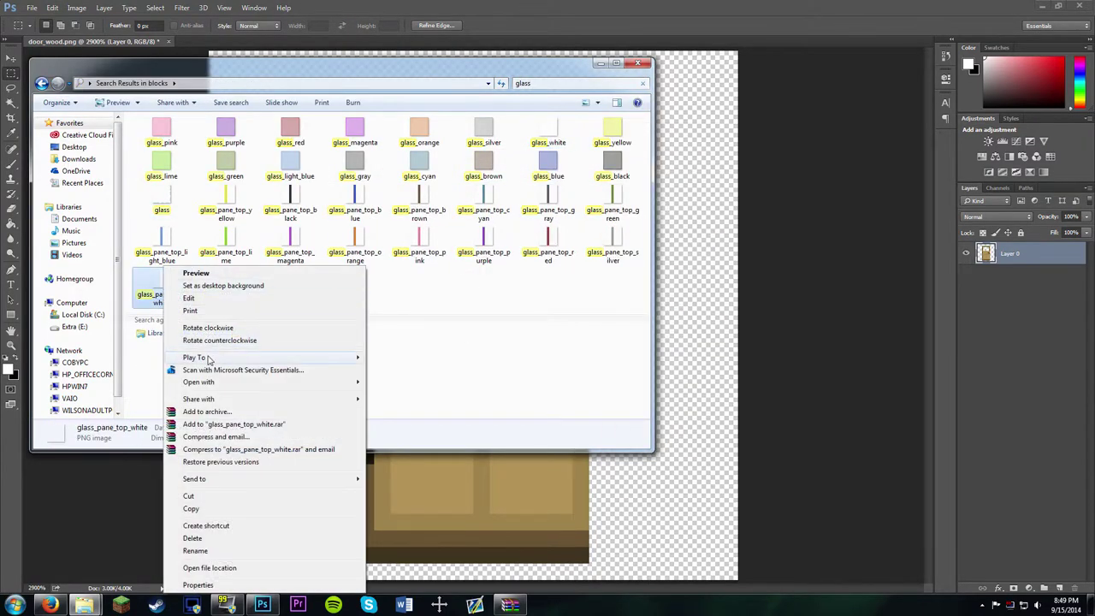
{"action": "key", "text": "Escape"}
{"action": "right_click", "coordinate": [168, 203]}
{"action": "left_click", "coordinate": [377, 316]}
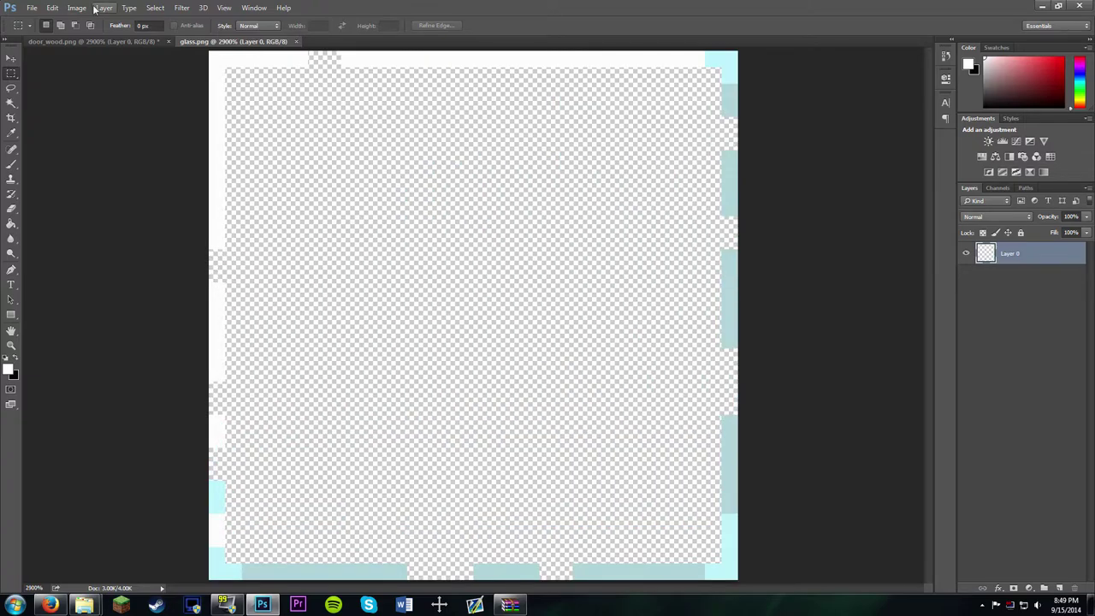
{"action": "left_click", "coordinate": [76, 8]}
Confirm the glass image size and drag the glass into the wooden door's window.
{"action": "left_click", "coordinate": [89, 86]}
{"action": "type", "text": "0.283"}
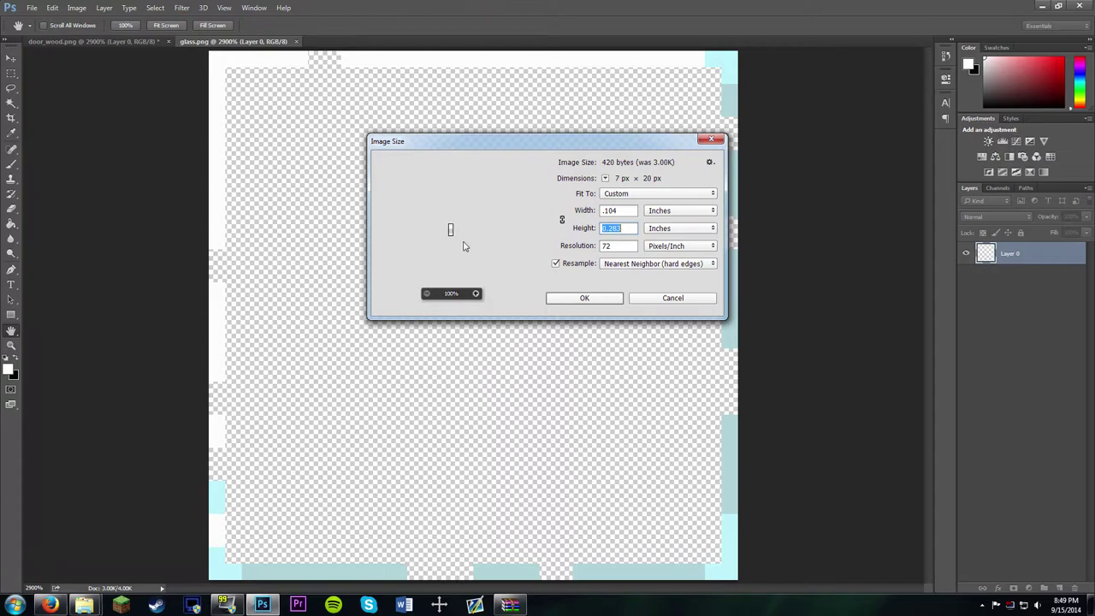
{"action": "key", "text": "Return"}
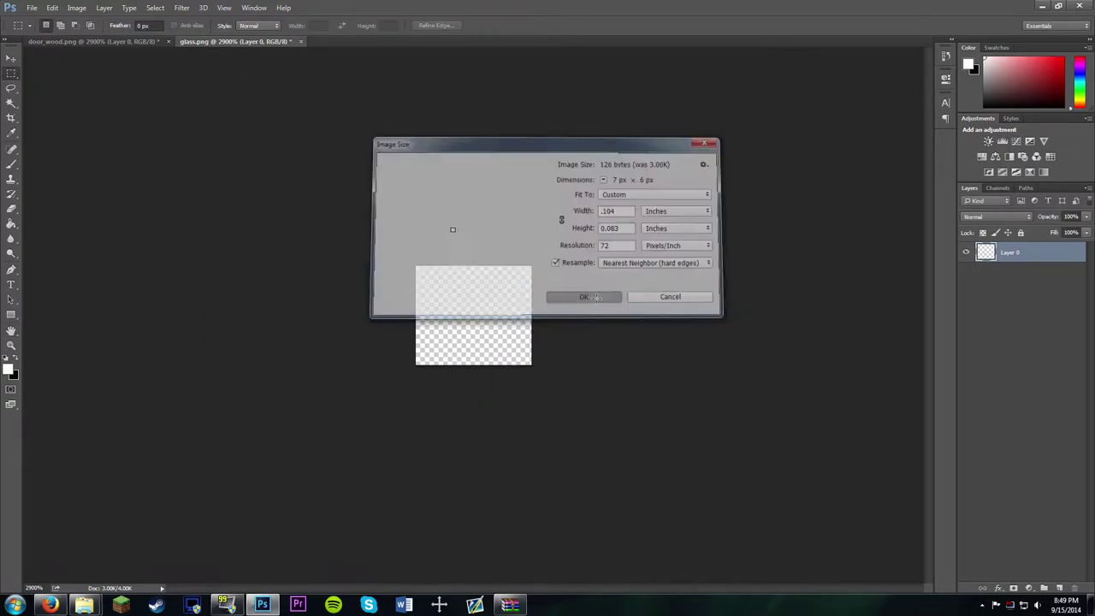
{"action": "left_click_drag", "start_coordinate": [134, 42], "coordinate": [451, 201]}
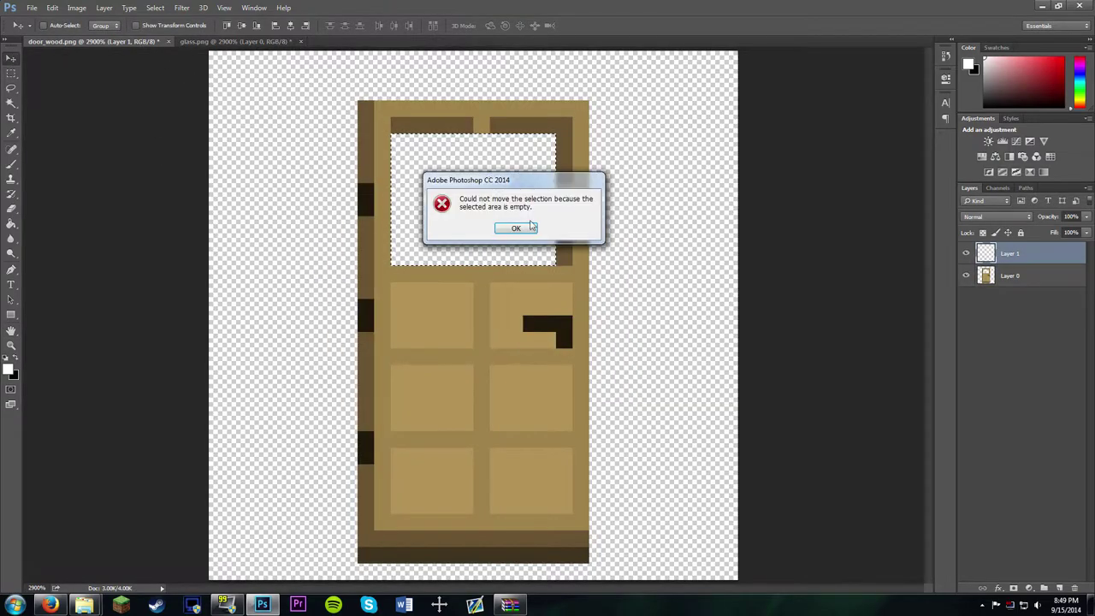
{"action": "key", "text": "Return"}
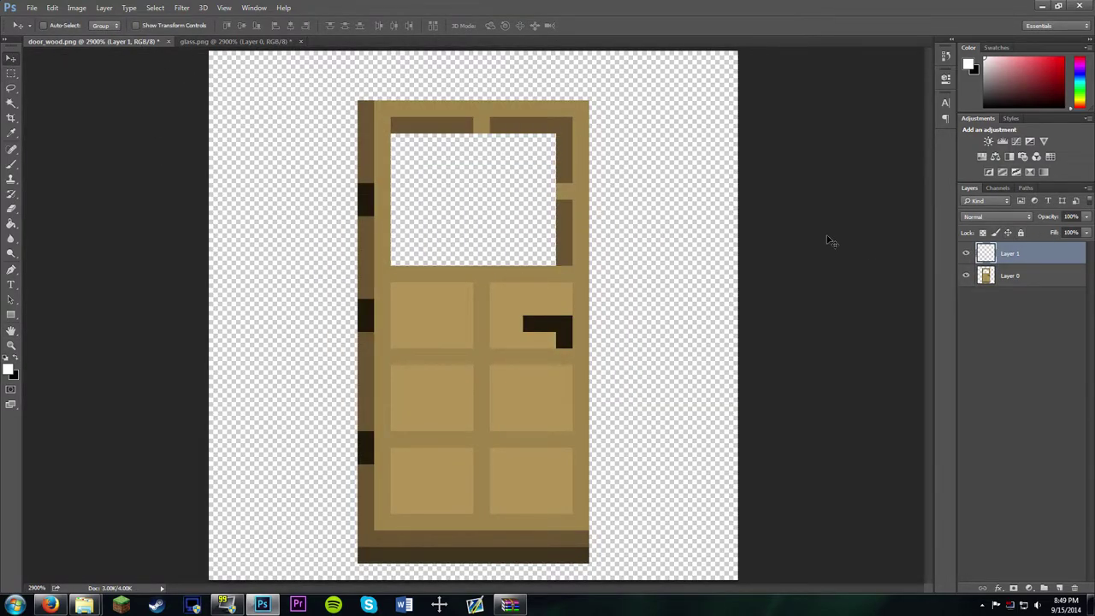
Add a black-filled layer below the wooden door and delete the empty glass layer.
{"action": "left_click", "coordinate": [1059, 585]}
{"action": "key", "text": "d"}
{"action": "key", "text": "alt+BackSpace"}
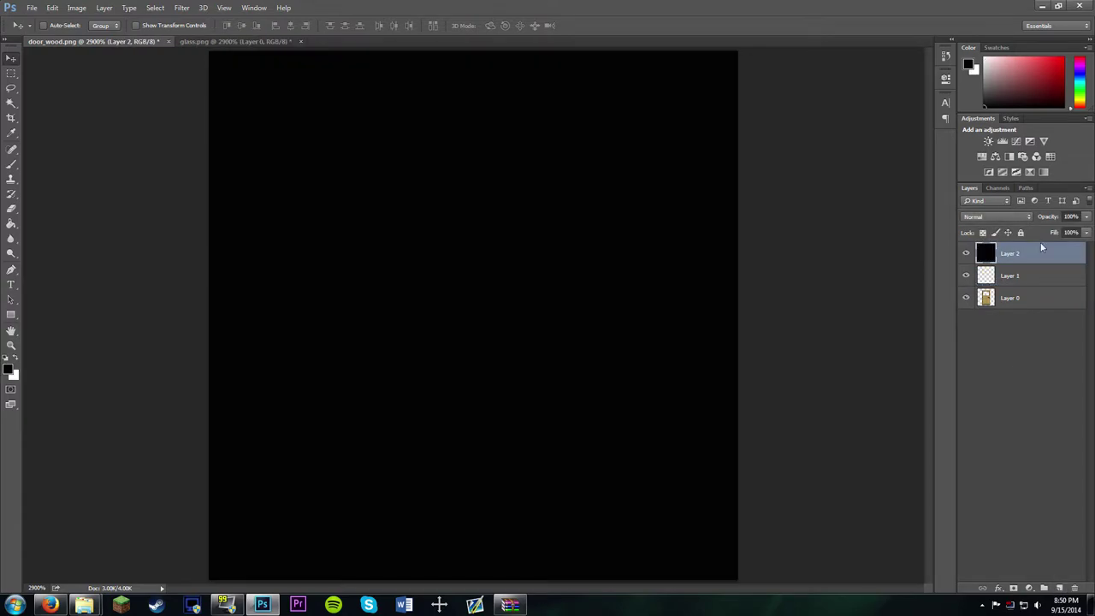
{"action": "left_click_drag", "start_coordinate": [1044, 250], "coordinate": [964, 301]}
{"action": "left_click", "coordinate": [966, 275]}
{"action": "left_click", "coordinate": [1019, 254]}
{"action": "key", "text": "Delete"}
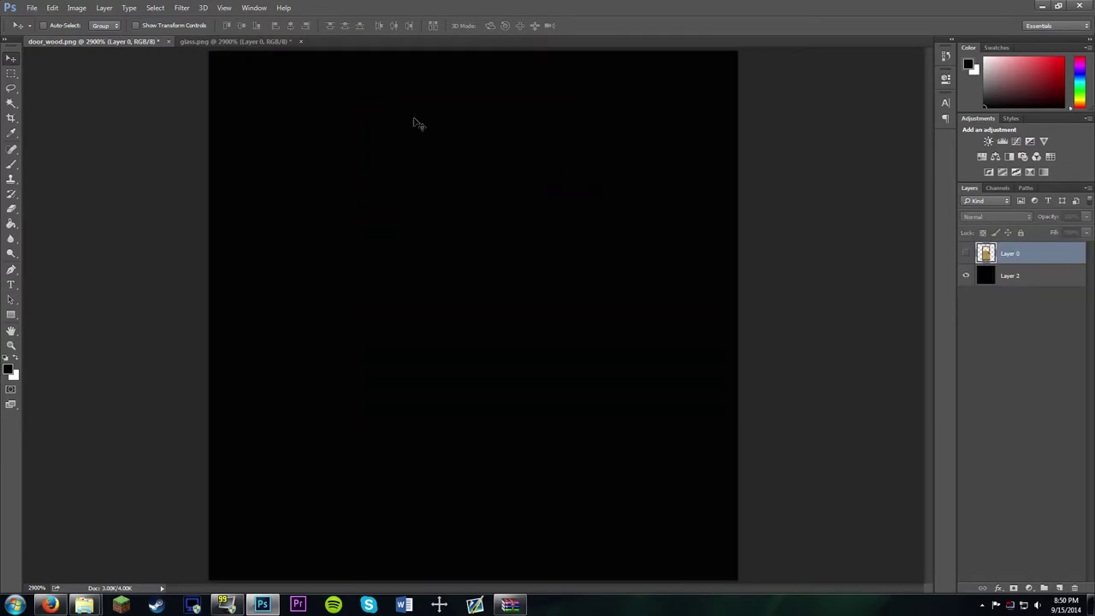
In the glass Image Size dialog, try width 0.1 and height 0.083.
{"action": "left_click", "coordinate": [235, 41]}
{"action": "key", "text": "ctrl+0"}
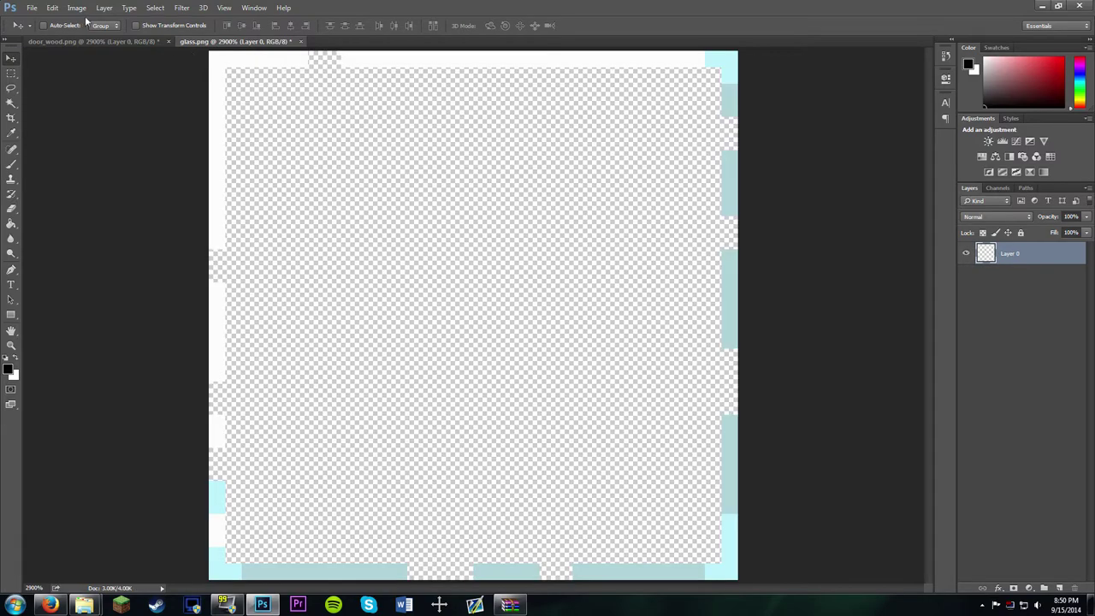
{"action": "left_click", "coordinate": [76, 8]}
{"action": "left_click", "coordinate": [94, 90]}
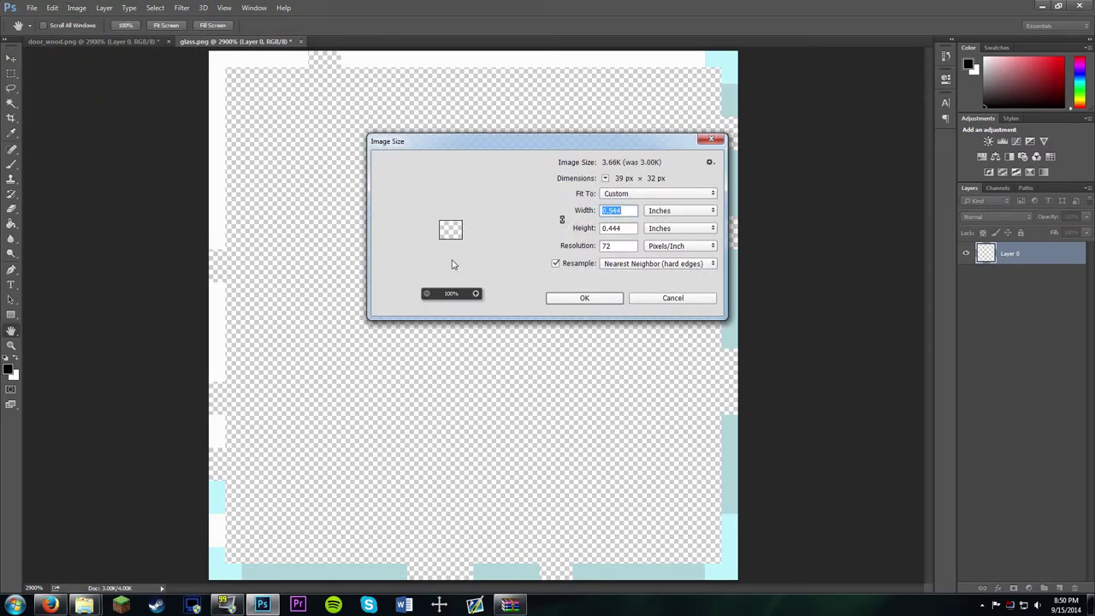
{"action": "left_click", "coordinate": [476, 293]}
{"action": "left_click", "coordinate": [476, 294]}
{"action": "type", "text": "0."}
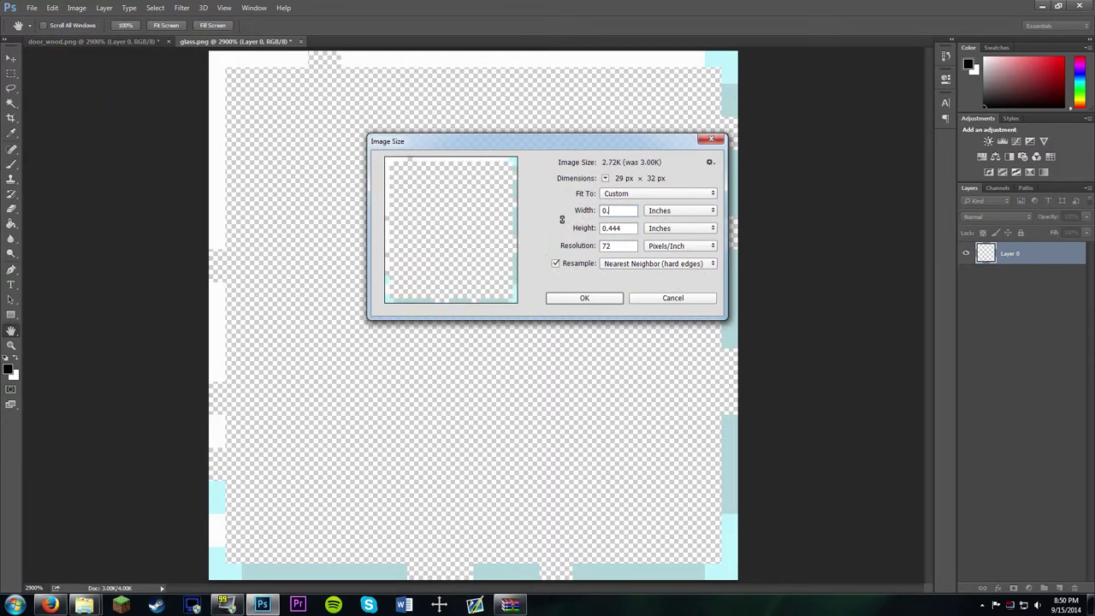
{"action": "type", "text": "104"}
{"action": "double_click", "coordinate": [613, 228]}
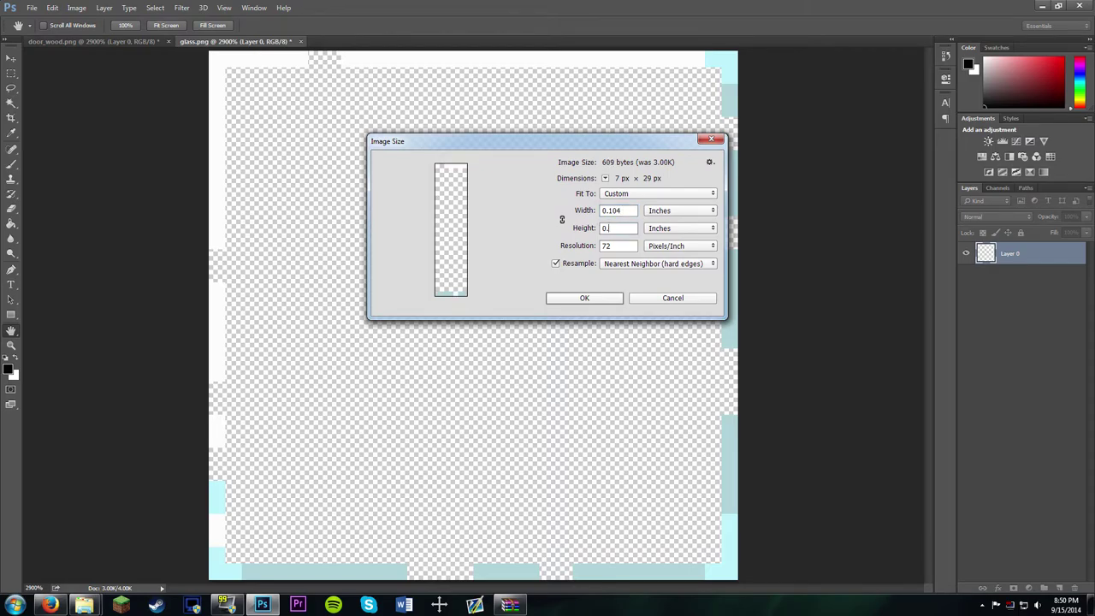
{"action": "type", "text": "0.083"}
Reset the glass to its Original Size preset and return to door_wood.
{"action": "left_click", "coordinate": [659, 193]}
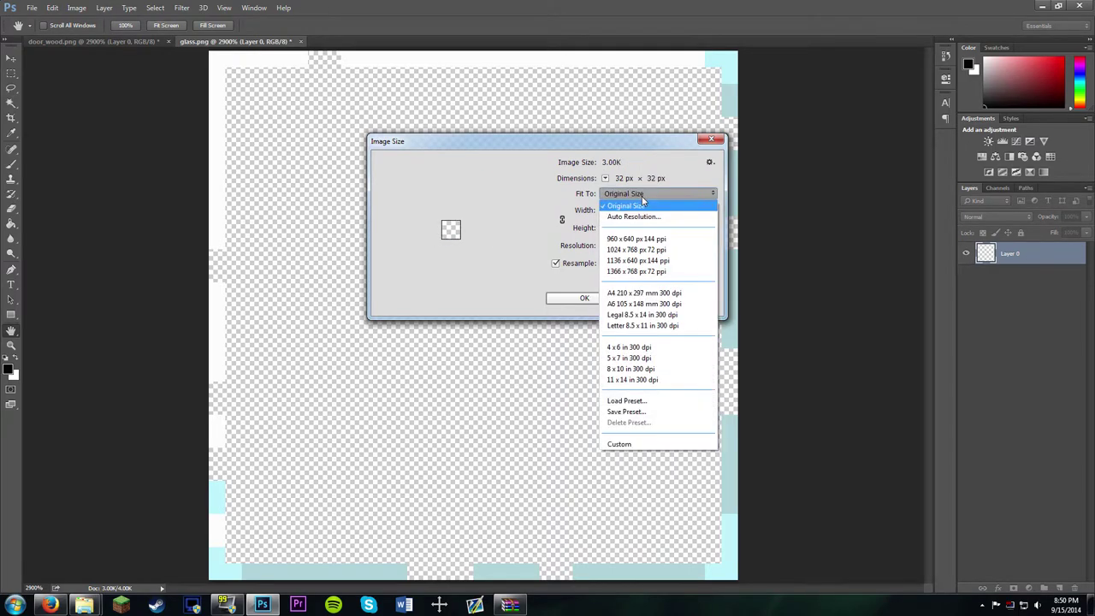
{"action": "left_click", "coordinate": [633, 208]}
{"action": "left_click", "coordinate": [604, 301]}
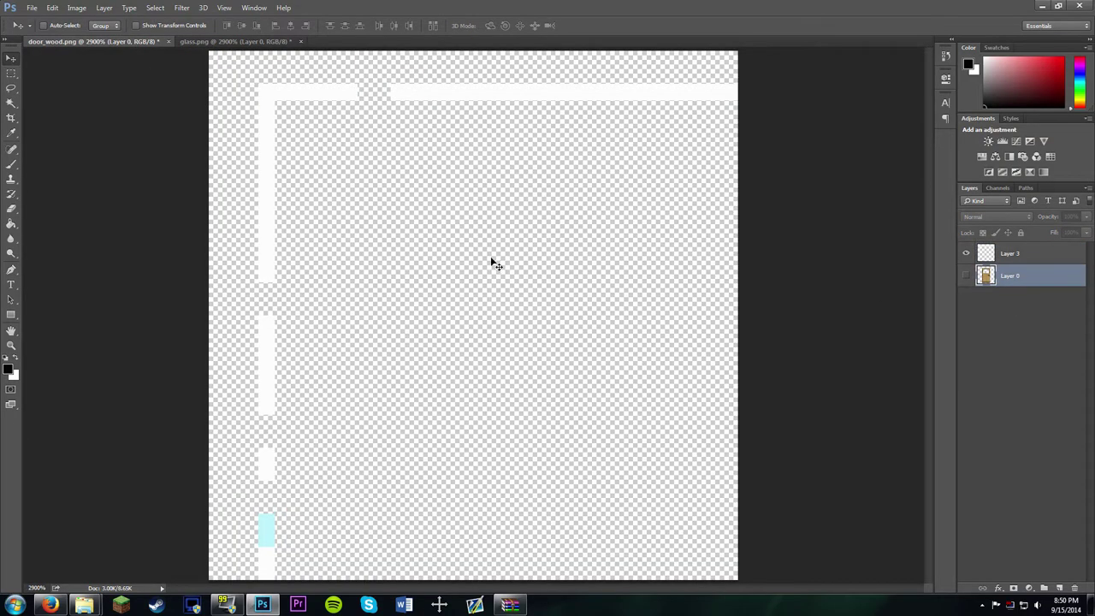
{"action": "left_click", "coordinate": [967, 275]}
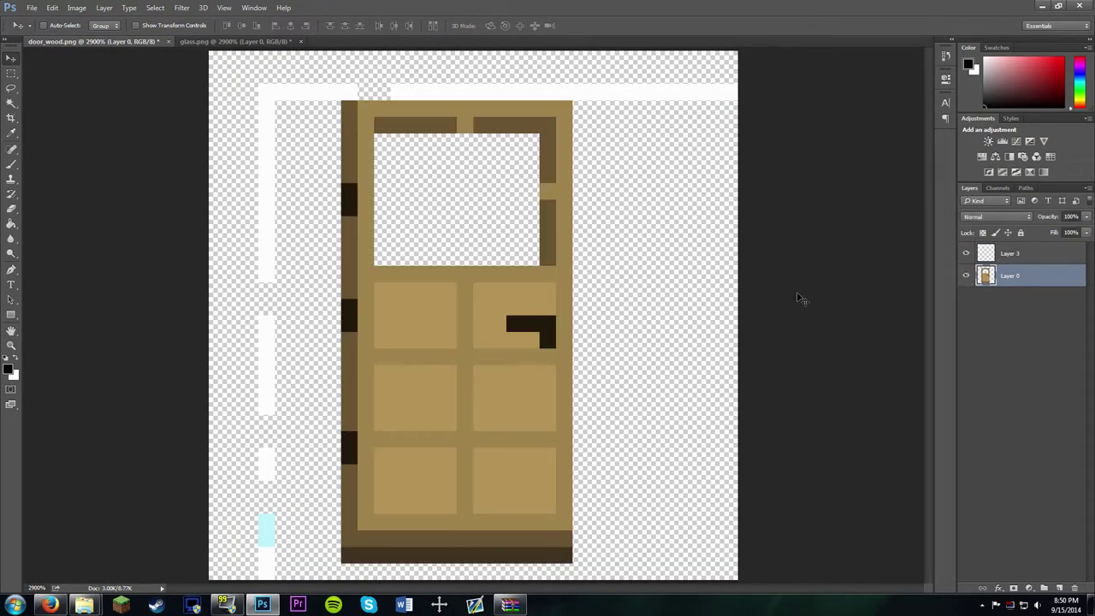
Move and scale the pasted glass strips layer (down to 87.5%) into the wooden door's window.
{"action": "left_click", "coordinate": [1070, 257]}
{"action": "left_click_drag", "start_coordinate": [684, 306], "coordinate": [559, 295]}
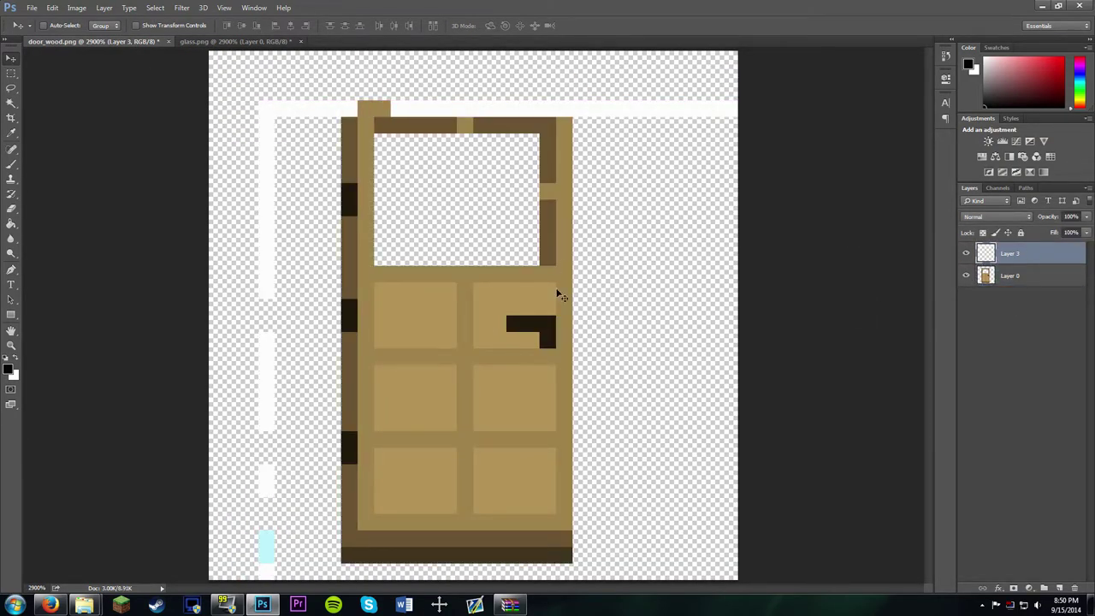
{"action": "key", "text": "ctrl+t"}
{"action": "mouse_move", "coordinate": [804, 582]}
{"action": "left_mouse_down"}
{"action": "mouse_move", "coordinate": [573, 368]}
{"action": "mouse_move", "coordinate": [668, 428]}
{"action": "mouse_move", "coordinate": [596, 368]}
{"action": "mouse_move", "coordinate": [537, 273]}
{"action": "left_mouse_up"}
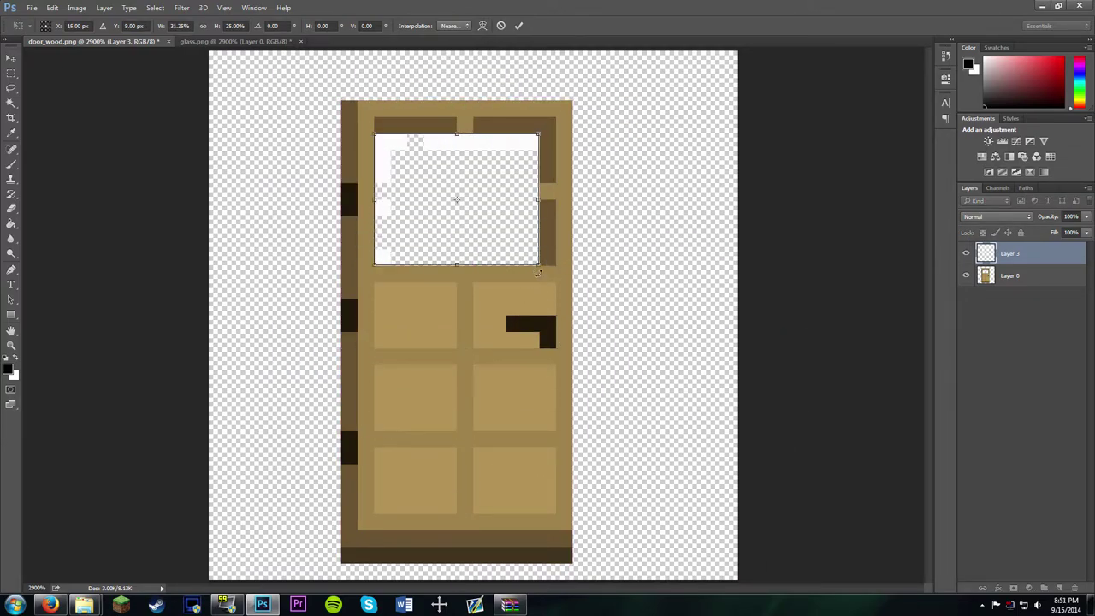
{"action": "left_click", "coordinate": [519, 24]}
{"action": "left_click_drag", "start_coordinate": [712, 280], "coordinate": [629, 296]}
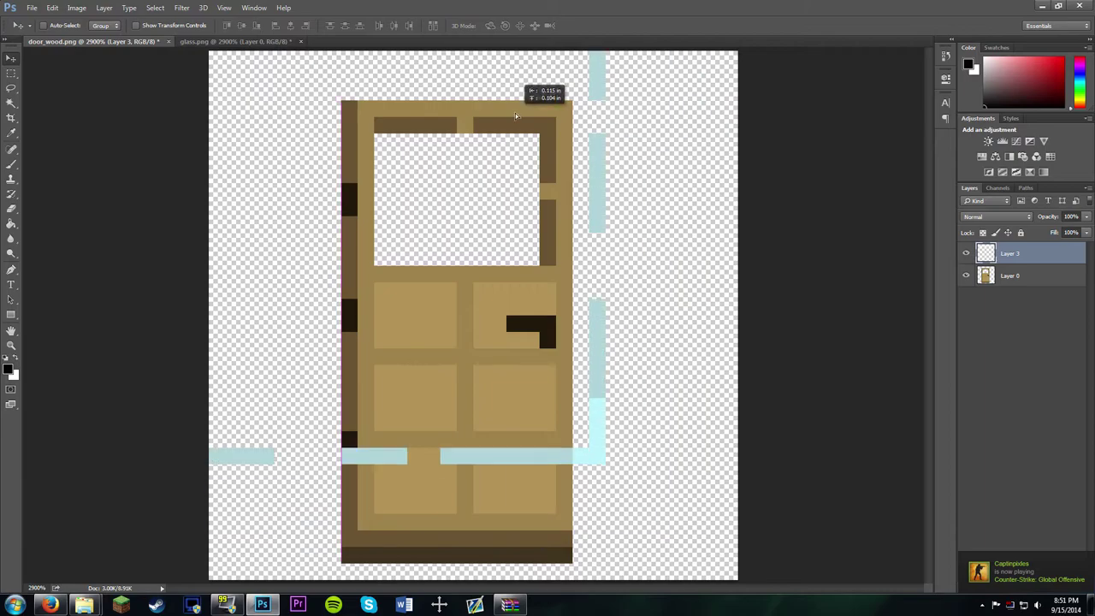
{"action": "key", "text": "ctrl+t"}
{"action": "left_click_drag", "start_coordinate": [657, 464], "coordinate": [595, 403]}
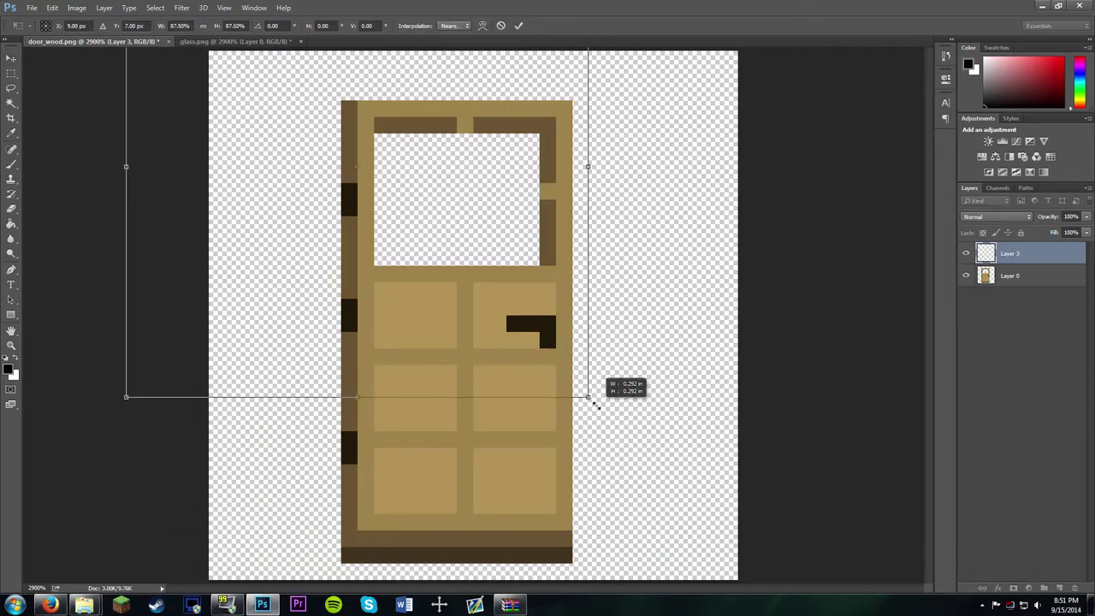
{"action": "left_click_drag", "start_coordinate": [300, 263], "coordinate": [531, 230]}
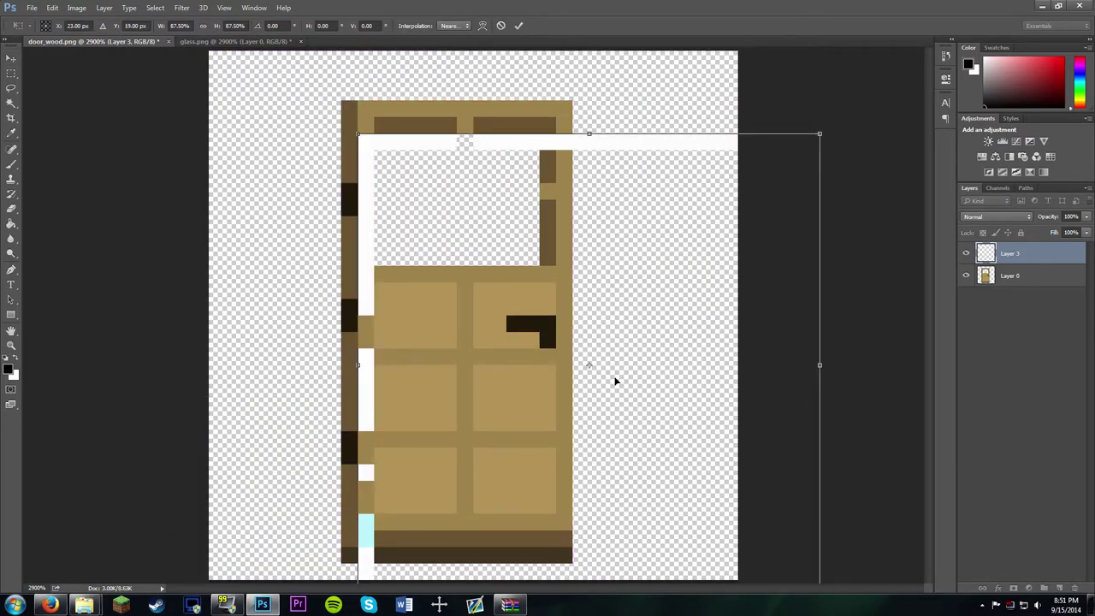
{"action": "key", "text": "Return"}
Undo the glass strip placement and remove the pasted strips layer from the door.
{"action": "key", "text": "ctrl+z"}
{"action": "key", "text": "ctrl+z"}
{"action": "key", "text": "ctrl+t"}
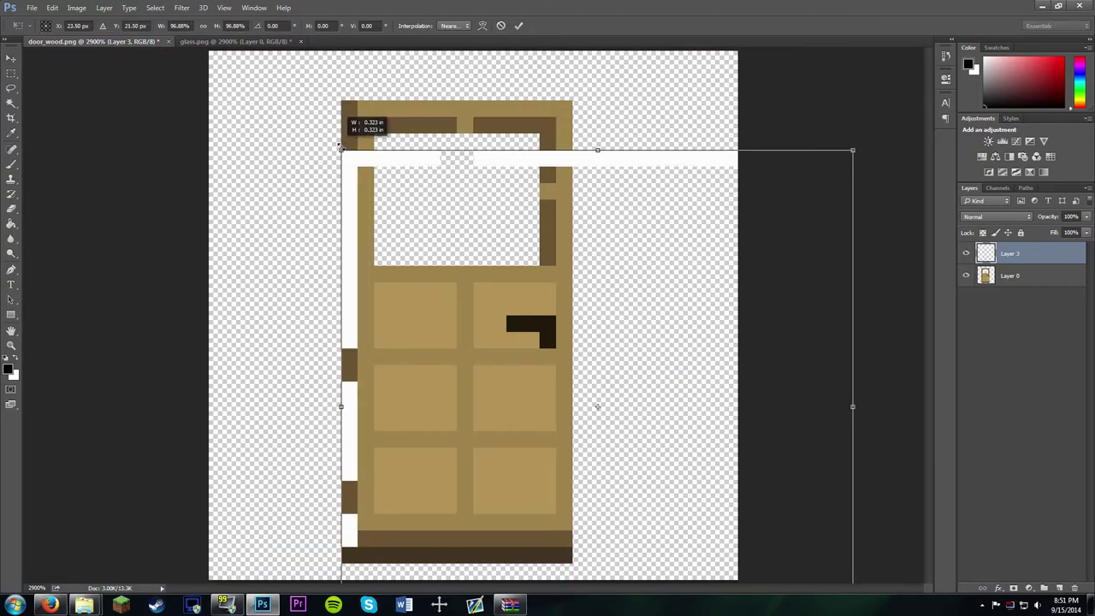
{"action": "mouse_move", "coordinate": [645, 352]}
{"action": "left_mouse_down"}
{"action": "mouse_move", "coordinate": [695, 434]}
{"action": "mouse_move", "coordinate": [582, 293]}
{"action": "left_mouse_up"}
{"action": "key", "text": "Escape"}
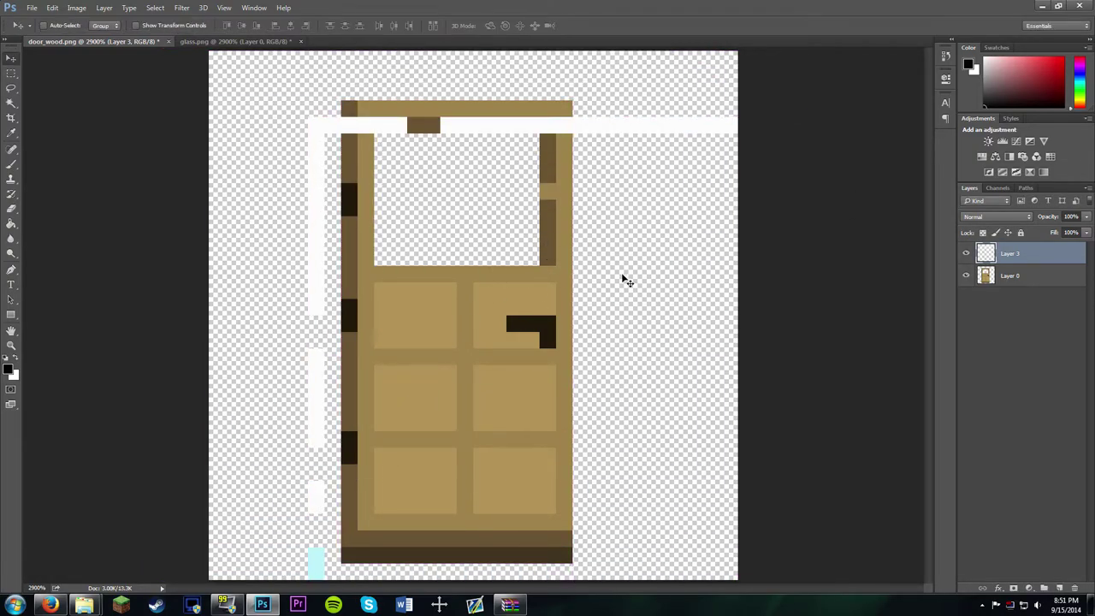
{"action": "key", "text": "ctrl+alt+z"}
{"action": "key", "text": "ctrl+alt+z"}
{"action": "key", "text": "ctrl+alt+z"}
Shrink glass.png to 8 × 8 px, then close it without saving changes.
{"action": "left_click", "coordinate": [76, 8]}
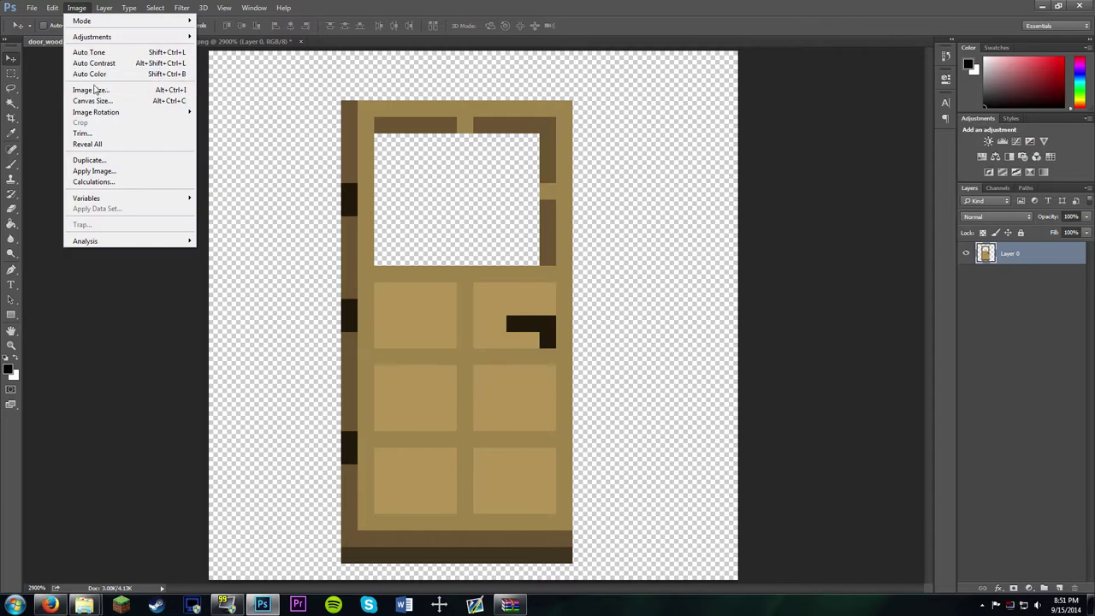
{"action": "left_click", "coordinate": [97, 91]}
{"action": "left_click", "coordinate": [672, 298]}
{"action": "left_click", "coordinate": [240, 41]}
{"action": "left_click", "coordinate": [76, 7]}
{"action": "left_click", "coordinate": [98, 90]}
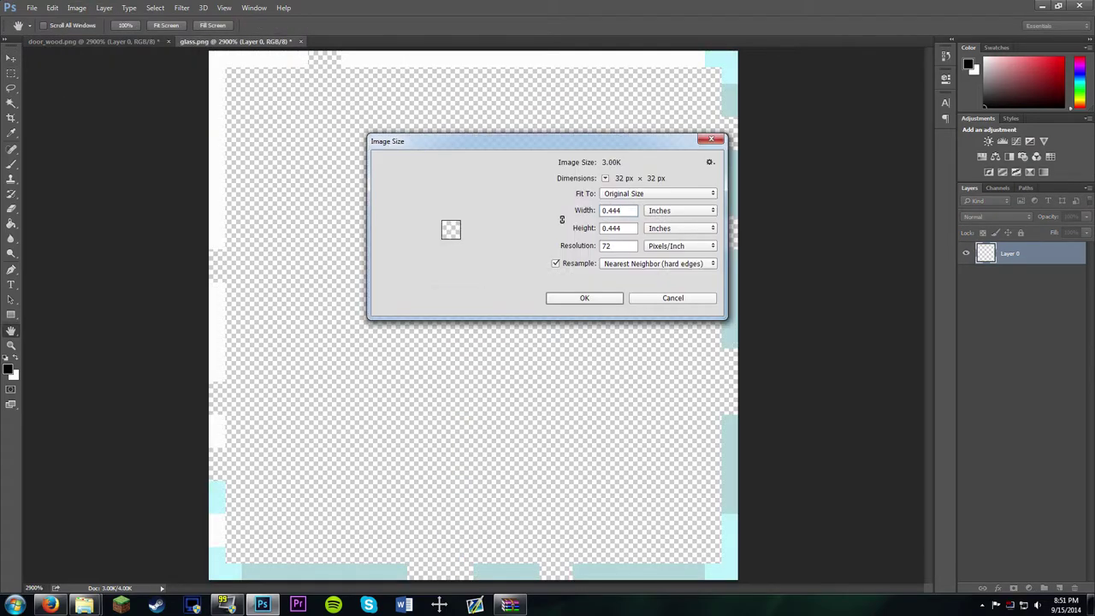
{"action": "type", "text": "0.111"}
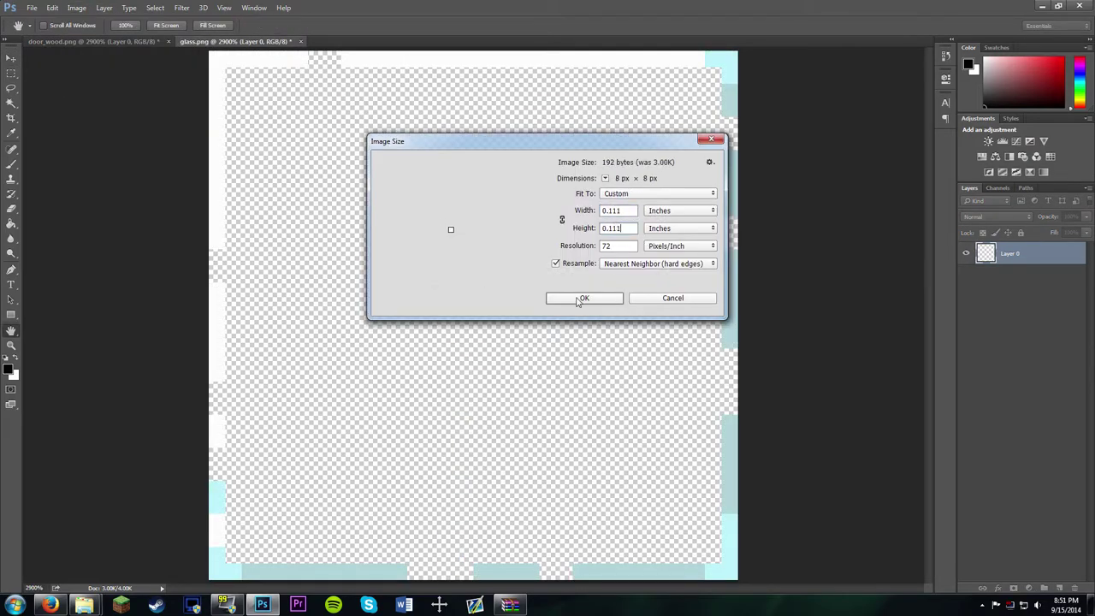
{"action": "left_click", "coordinate": [579, 299]}
{"action": "left_click", "coordinate": [300, 41]}
{"action": "key", "text": "n"}
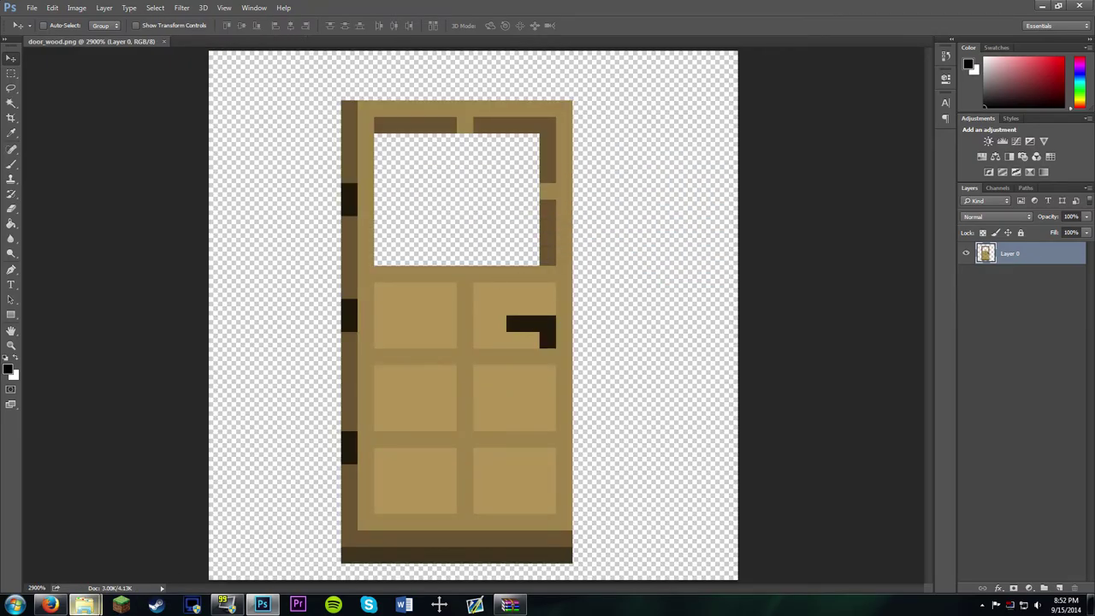
Select the glass texture file in File Explorer and show its context menu.
{"action": "left_click", "coordinate": [84, 605]}
{"action": "left_click", "coordinate": [205, 543]}
{"action": "right_click", "coordinate": [163, 206]}
Open glass.png in Photoshop zoomed to fit and sample its light cyan as the drawing colour.
{"action": "left_click", "coordinate": [394, 318]}
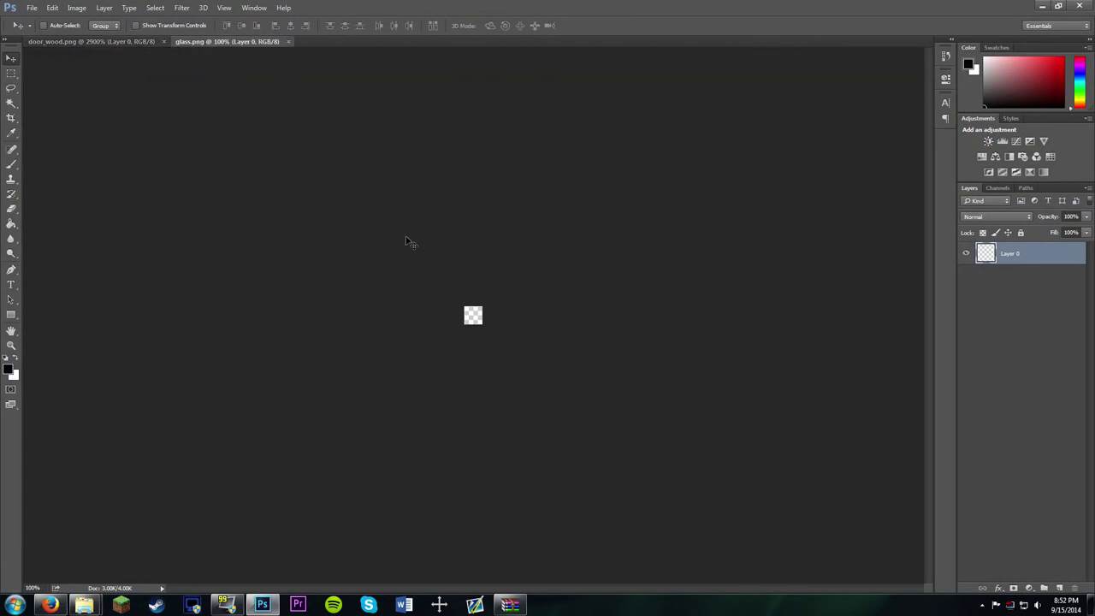
{"action": "key", "text": "ctrl+0"}
{"action": "left_click", "coordinate": [9, 370]}
{"action": "left_click", "coordinate": [234, 562]}
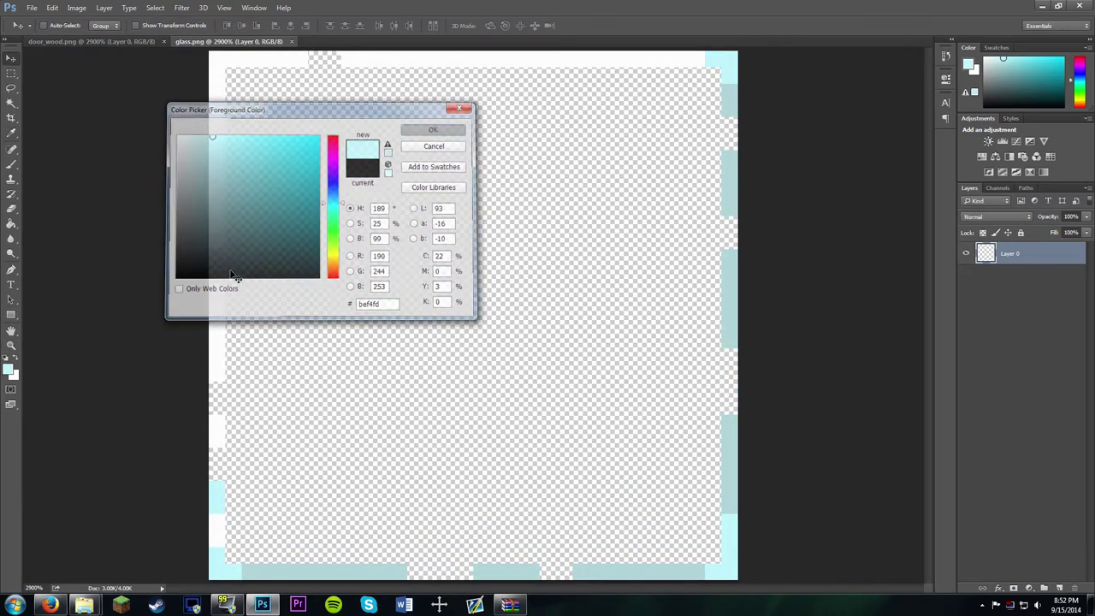
{"action": "left_click", "coordinate": [433, 127]}
{"action": "left_click", "coordinate": [15, 378]}
{"action": "left_click", "coordinate": [433, 128]}
With the Pencil Tool, paint light-blue pixels into the corners of the wooden door's window.
{"action": "left_click", "coordinate": [128, 41]}
{"action": "key", "text": "ctrl+plus"}
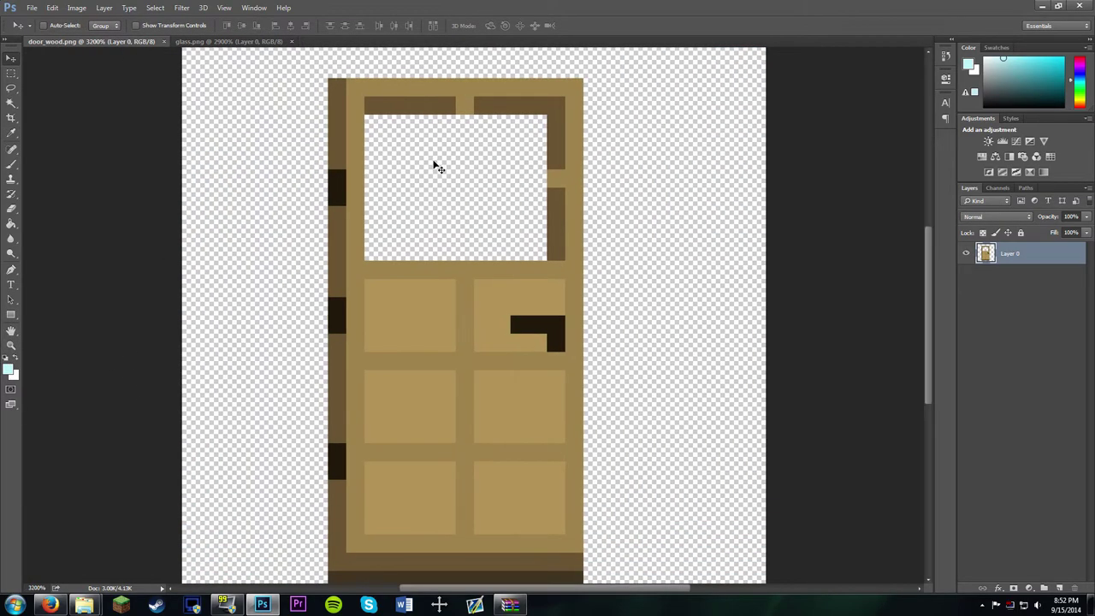
{"action": "right_click", "coordinate": [11, 163]}
{"action": "left_click", "coordinate": [51, 177]}
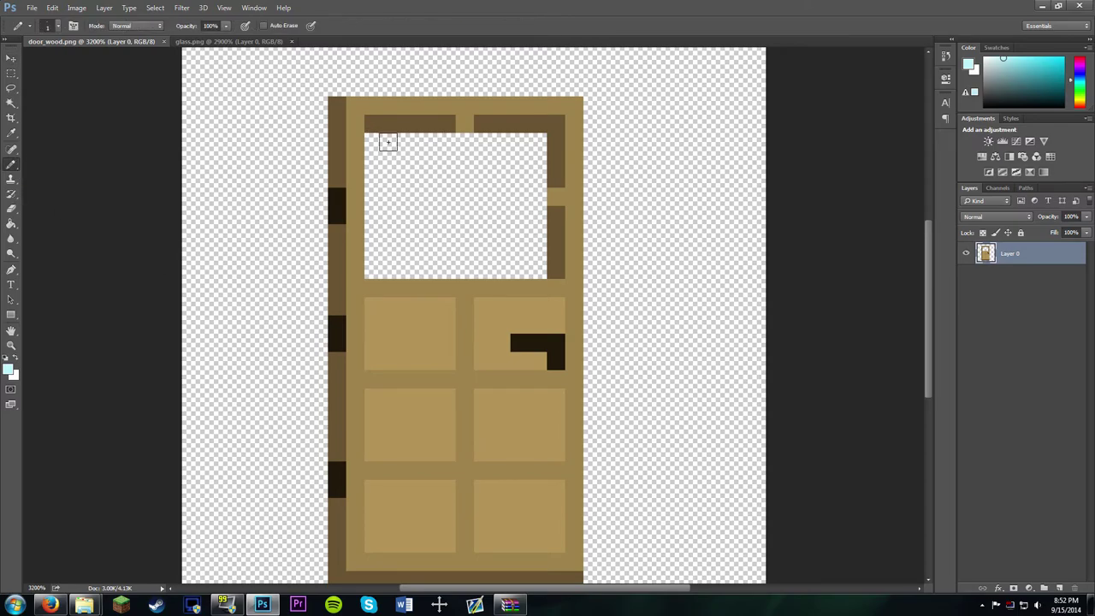
{"action": "left_click", "coordinate": [223, 41]}
{"action": "left_click", "coordinate": [137, 41]}
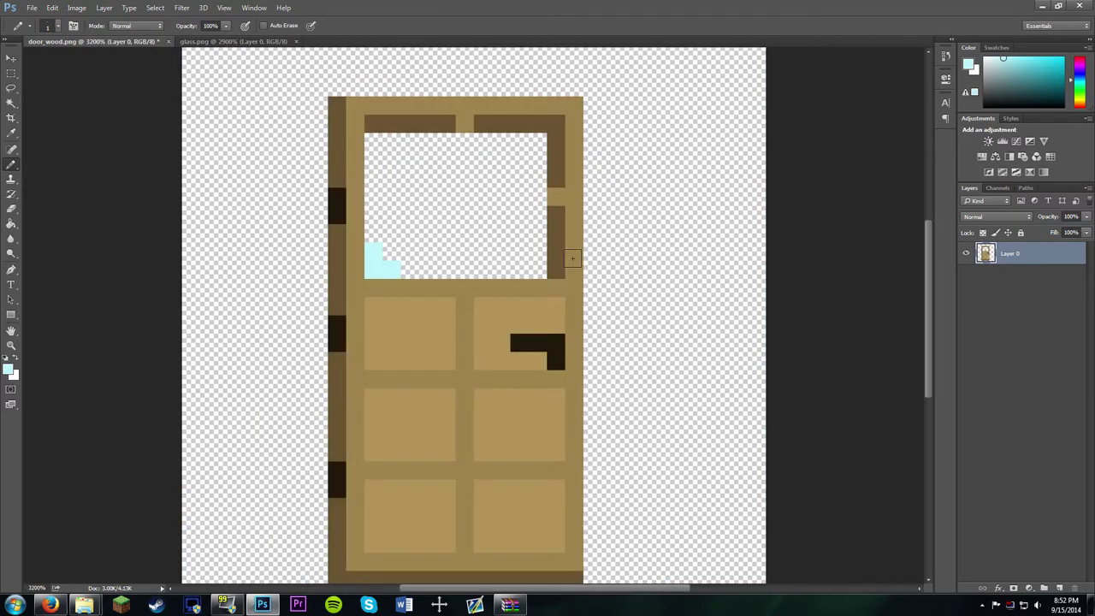
{"action": "left_click", "coordinate": [203, 41]}
{"action": "left_click", "coordinate": [145, 41]}
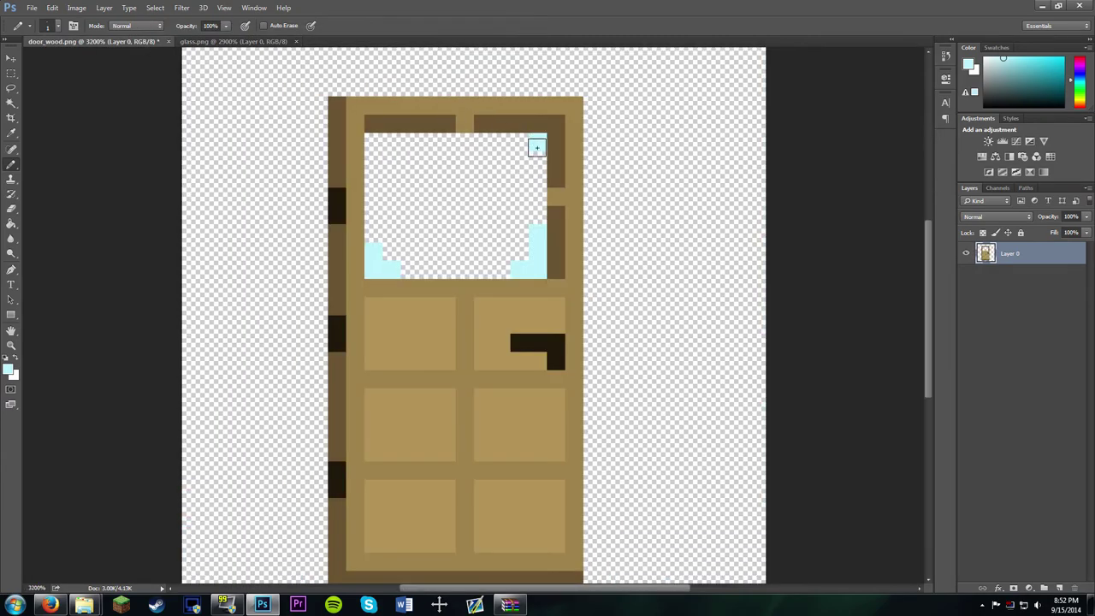
{"action": "left_click_drag", "start_coordinate": [520, 141], "coordinate": [537, 160]}
Swap the drawing colour to white and back to light blue while checking the glass texture.
{"action": "key", "text": "x"}
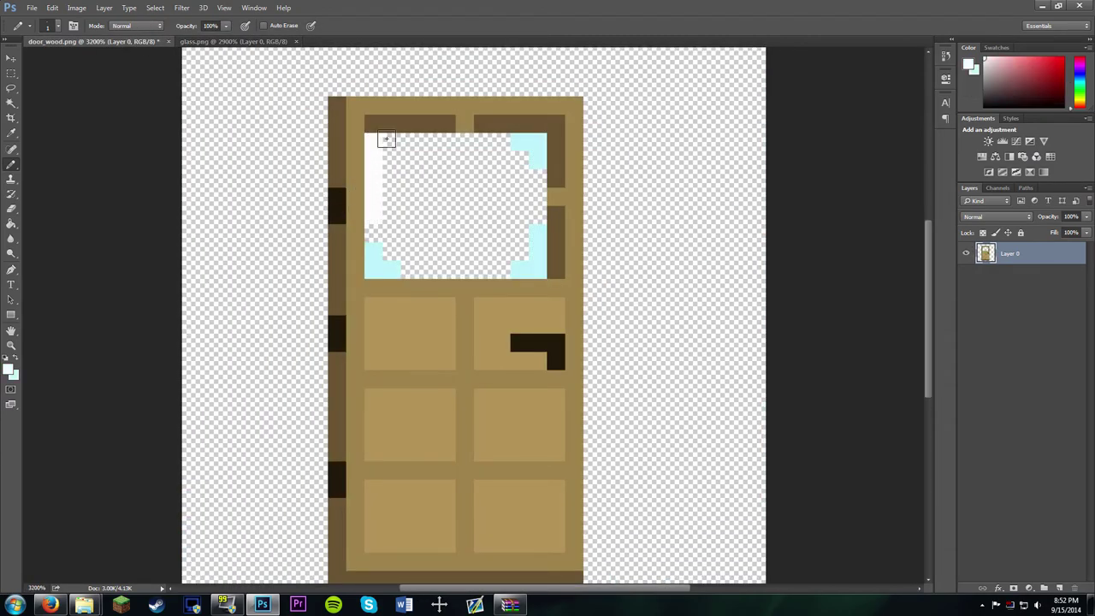
{"action": "left_click", "coordinate": [208, 42]}
{"action": "left_click", "coordinate": [135, 40]}
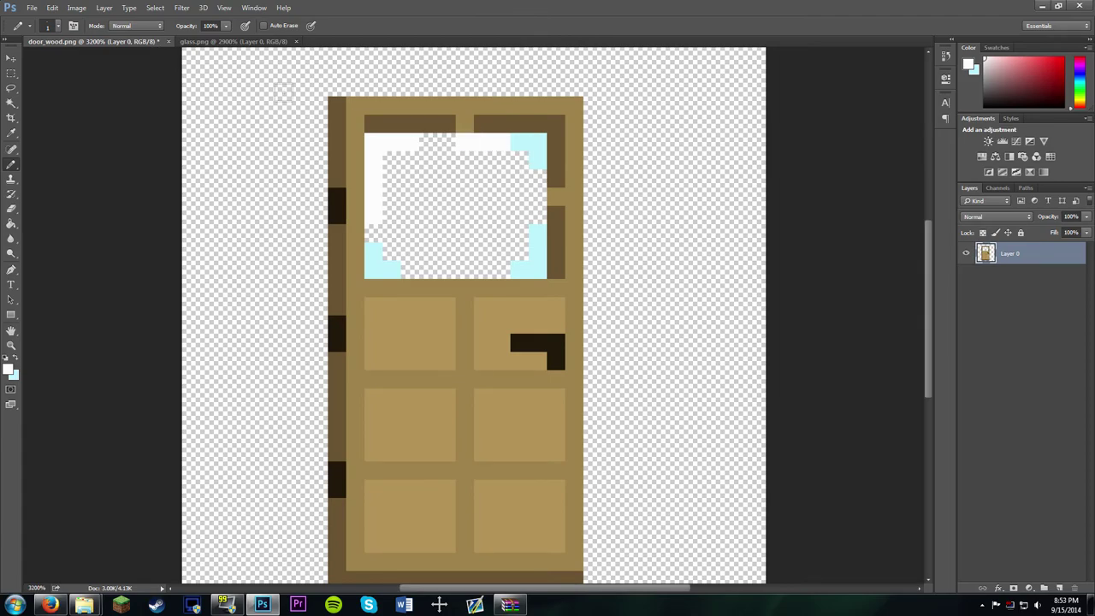
{"action": "left_click", "coordinate": [214, 41]}
{"action": "key", "text": "x"}
{"action": "left_click", "coordinate": [9, 369]}
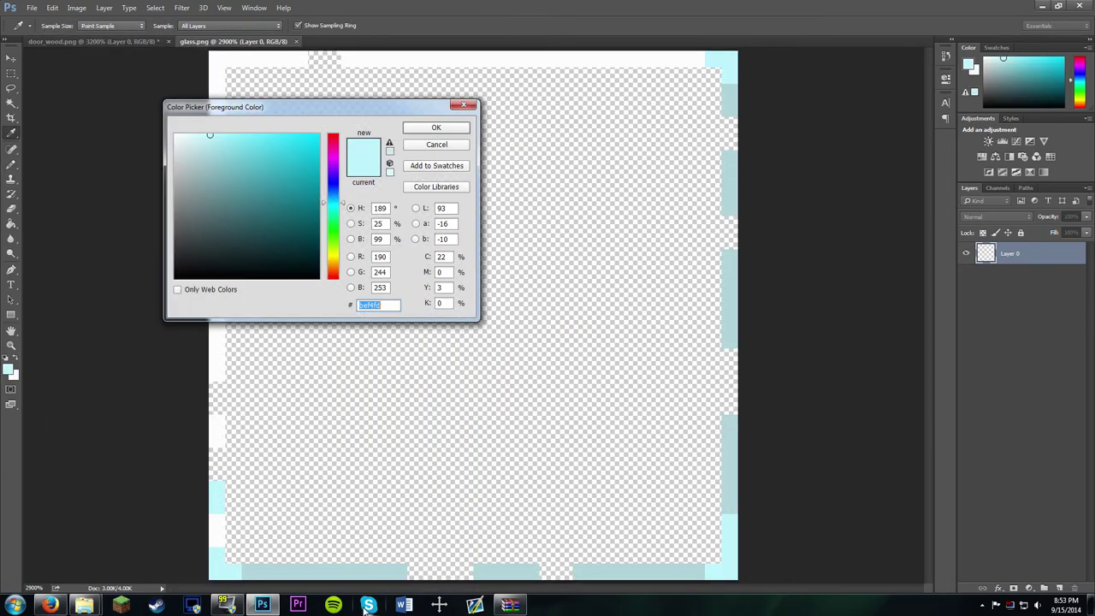
{"action": "left_click", "coordinate": [435, 128]}
Paint greyish-blue pixels along the bottom of the door's window, comparing with the glass texture.
{"action": "left_click", "coordinate": [94, 41]}
{"action": "left_click", "coordinate": [214, 41]}
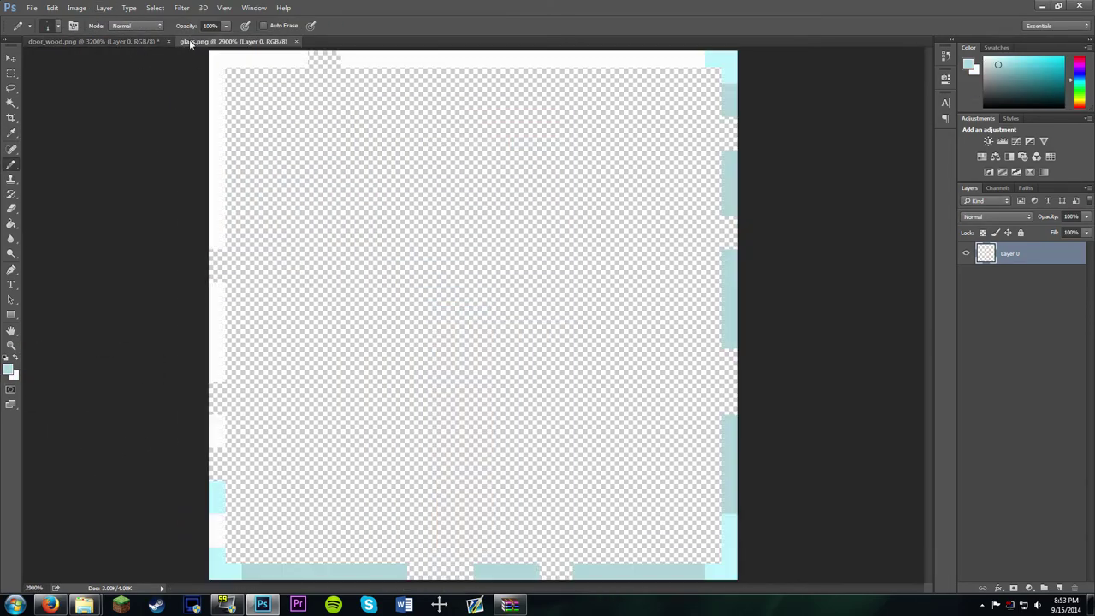
{"action": "left_click", "coordinate": [94, 41]}
{"action": "left_click_drag", "start_coordinate": [418, 265], "coordinate": [446, 266]}
{"action": "left_click", "coordinate": [214, 41]}
{"action": "left_click", "coordinate": [136, 41]}
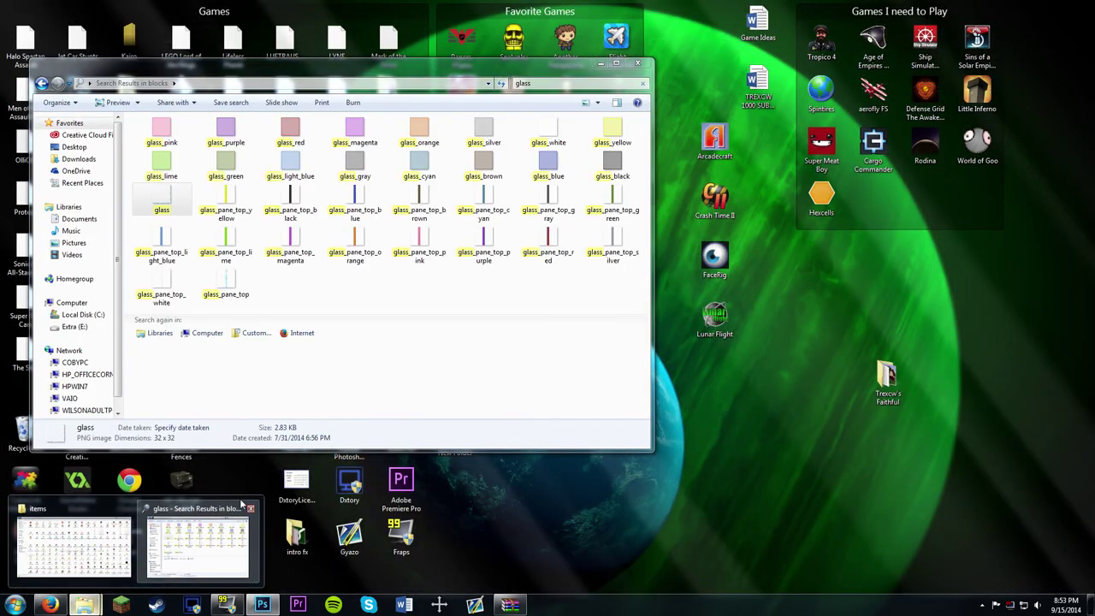
Open the textures items folder in Explorer and preview the saved door_wood texture.
{"action": "mouse_move", "coordinate": [84, 605]}
{"action": "left_click", "coordinate": [197, 543]}
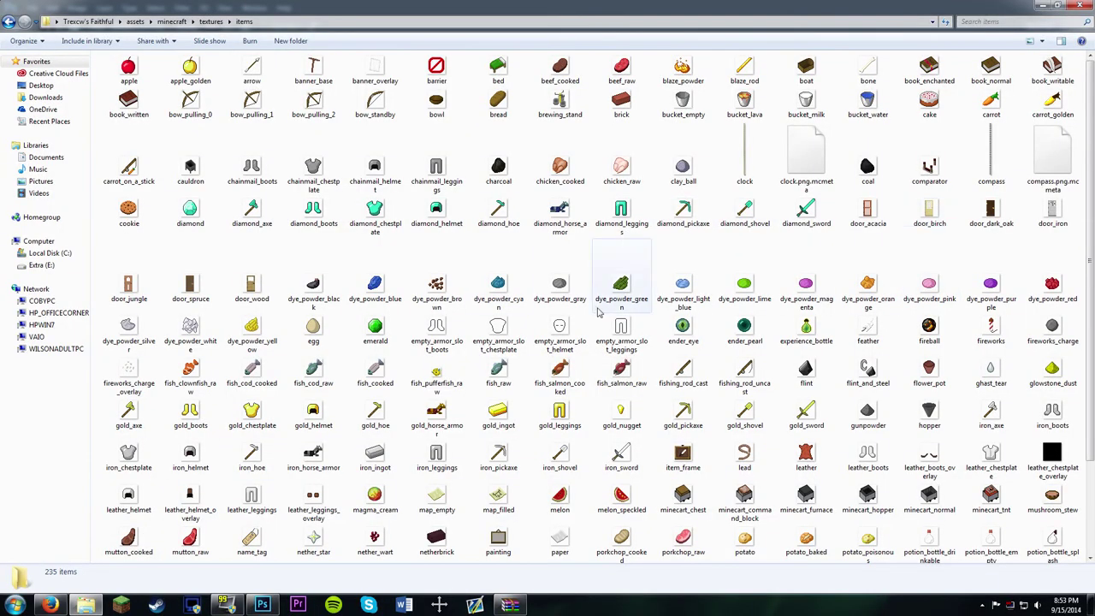
{"action": "double_click", "coordinate": [274, 294]}
{"action": "left_click", "coordinate": [953, 100]}
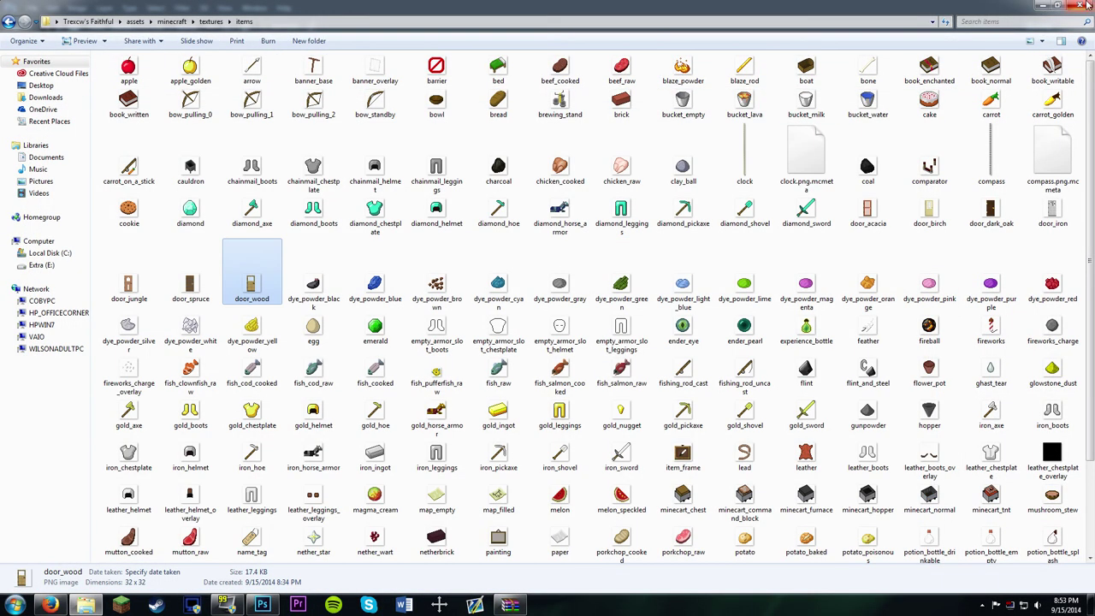